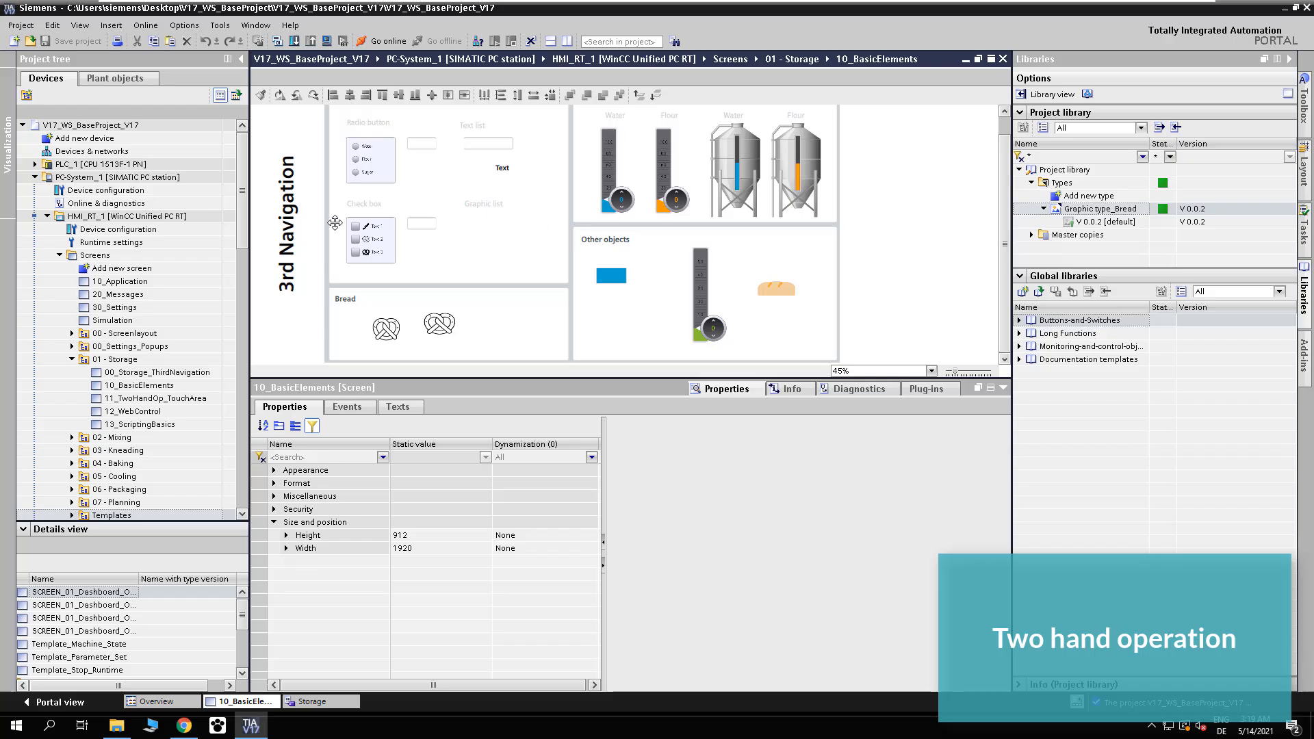
Step: Open the 11_TwoHandOp_TouchArea screen and place a button below the "Enable slider" label
left_click(169, 400)
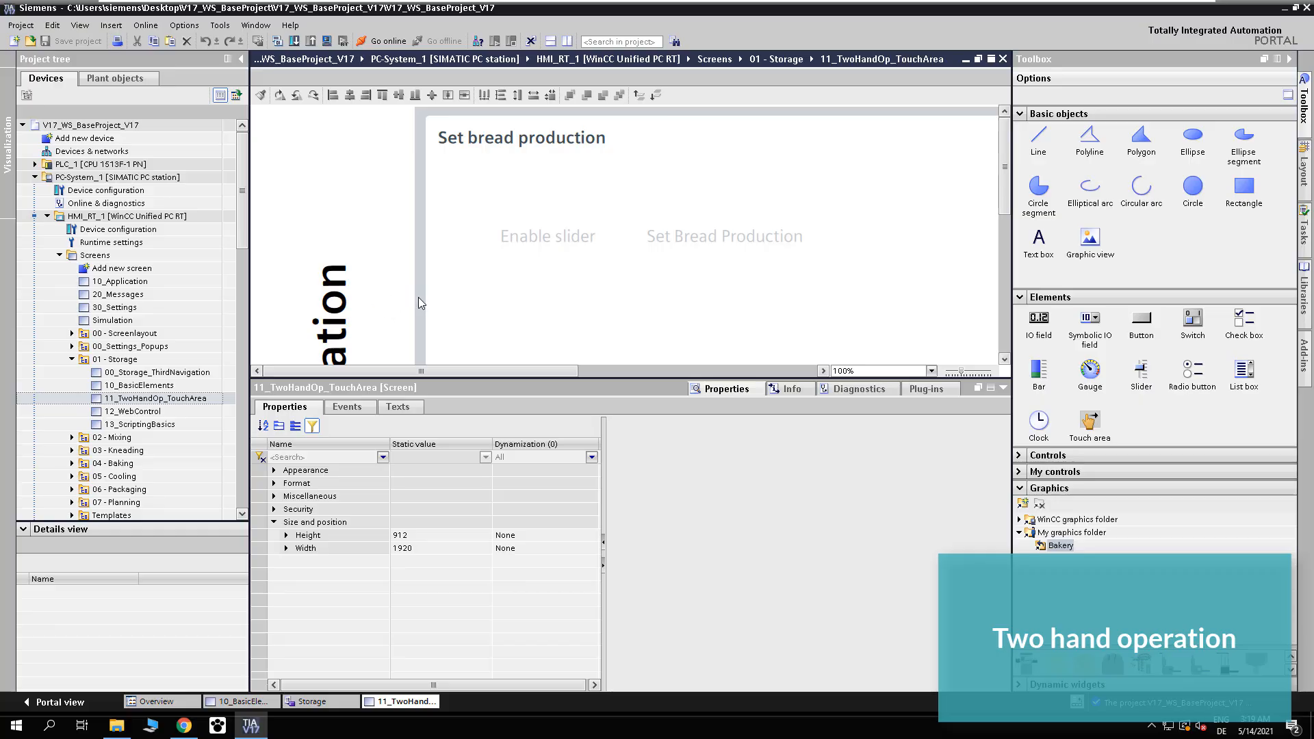
scroll(421, 304, "down", 3)
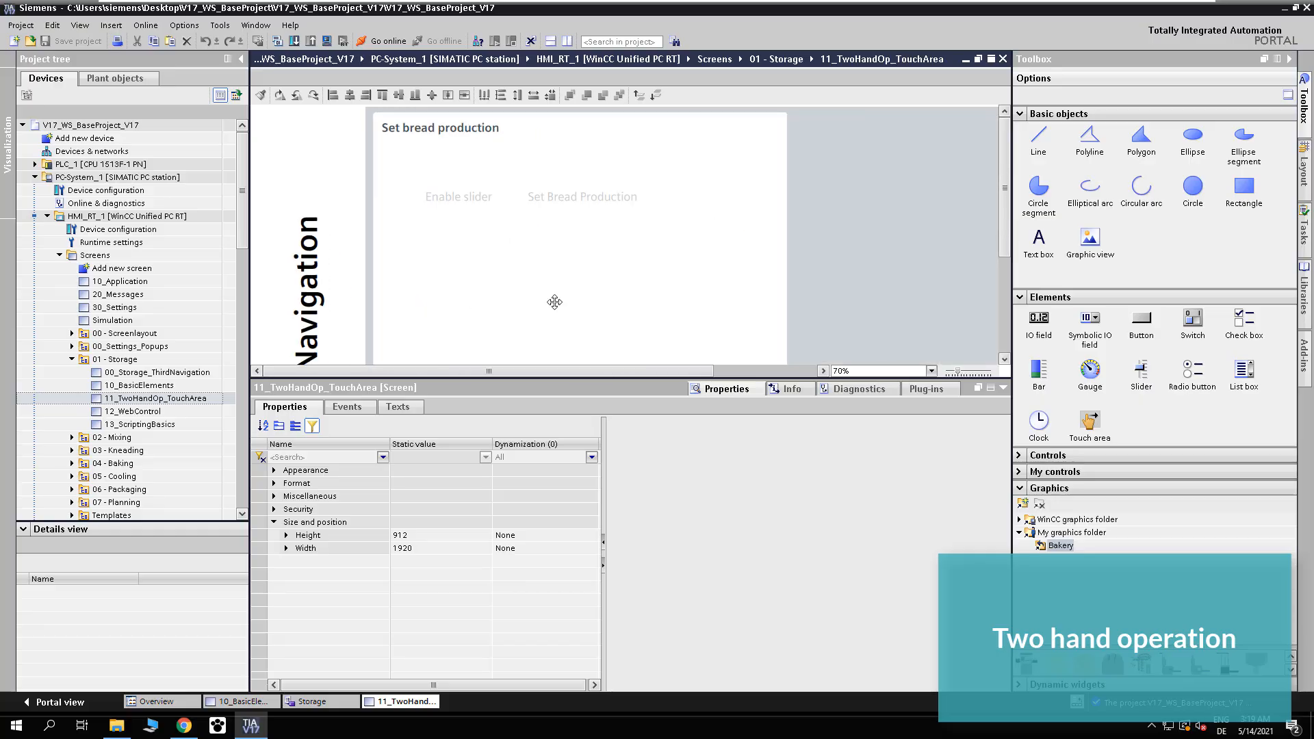
left_click_drag(1148, 327, 430, 247)
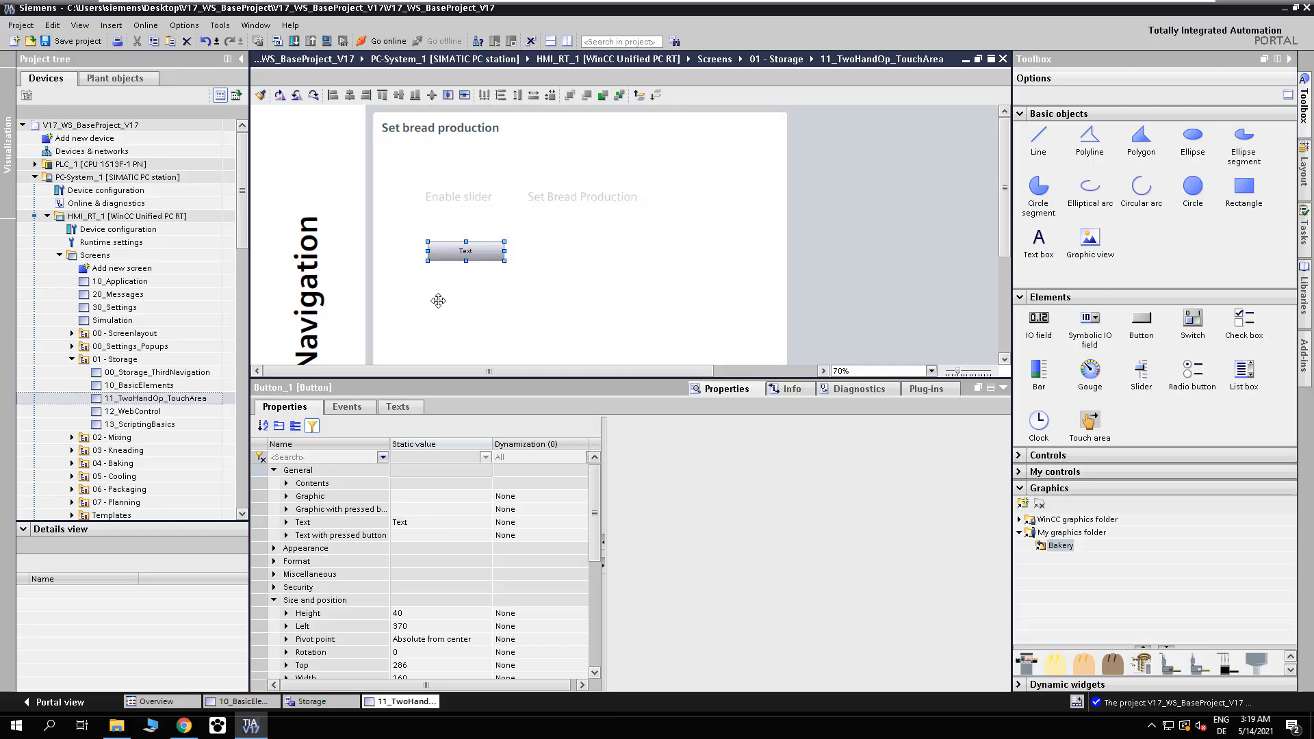
Step: Set the new button's style item appearance to Round button and resize it to about 110 wide by 94 high
left_click(273, 550)
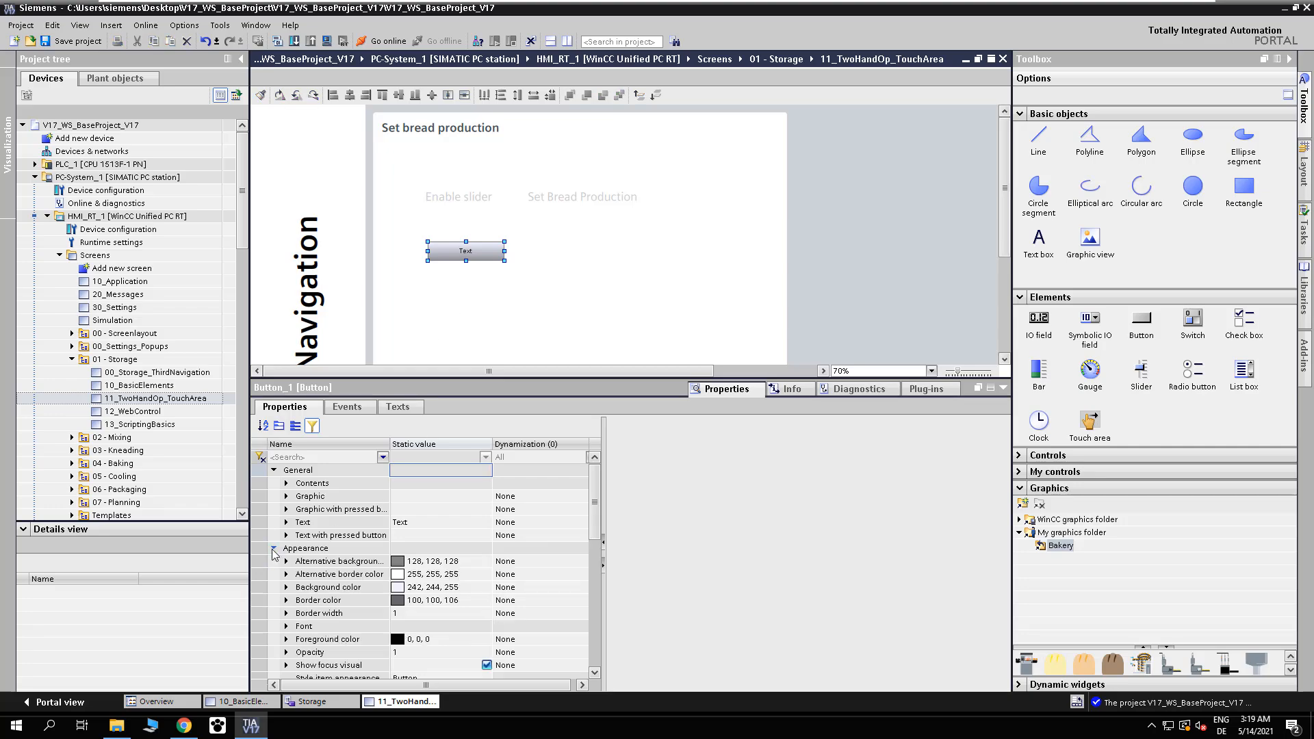
scroll(274, 553, "down", 1)
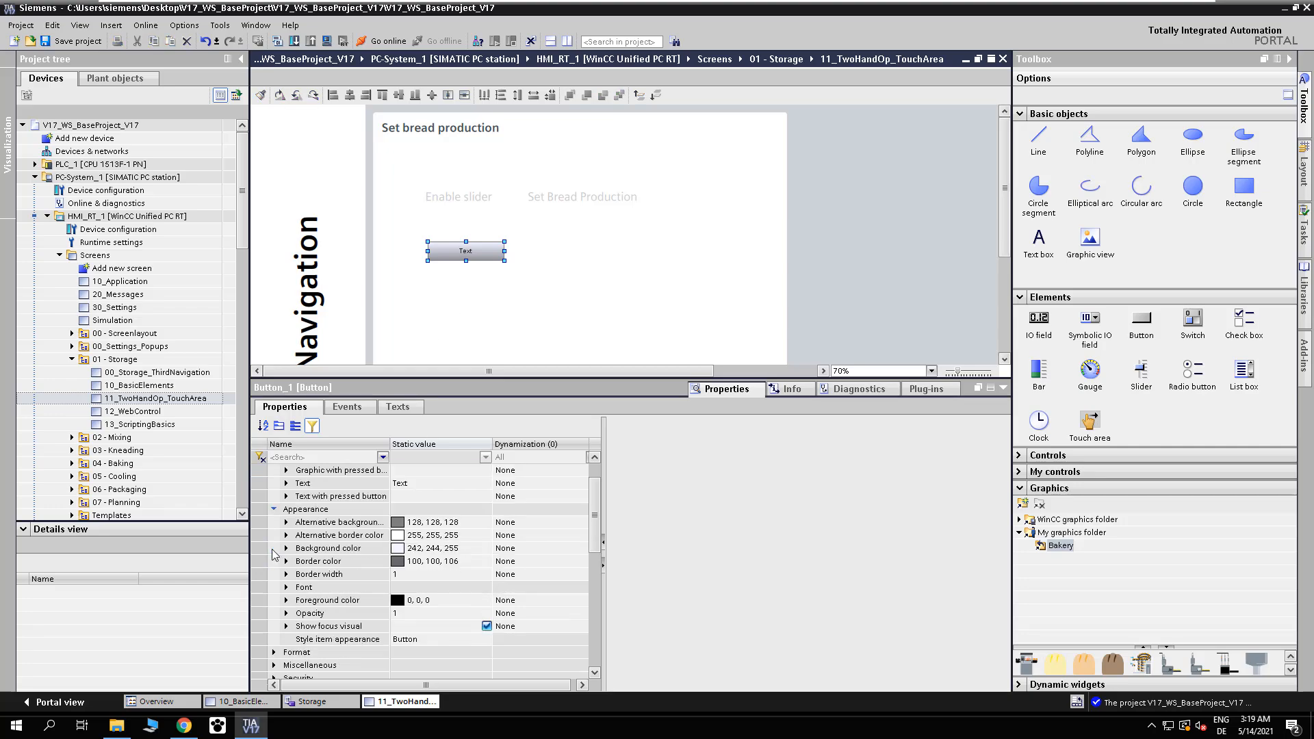
left_click(431, 638)
left_click(439, 642)
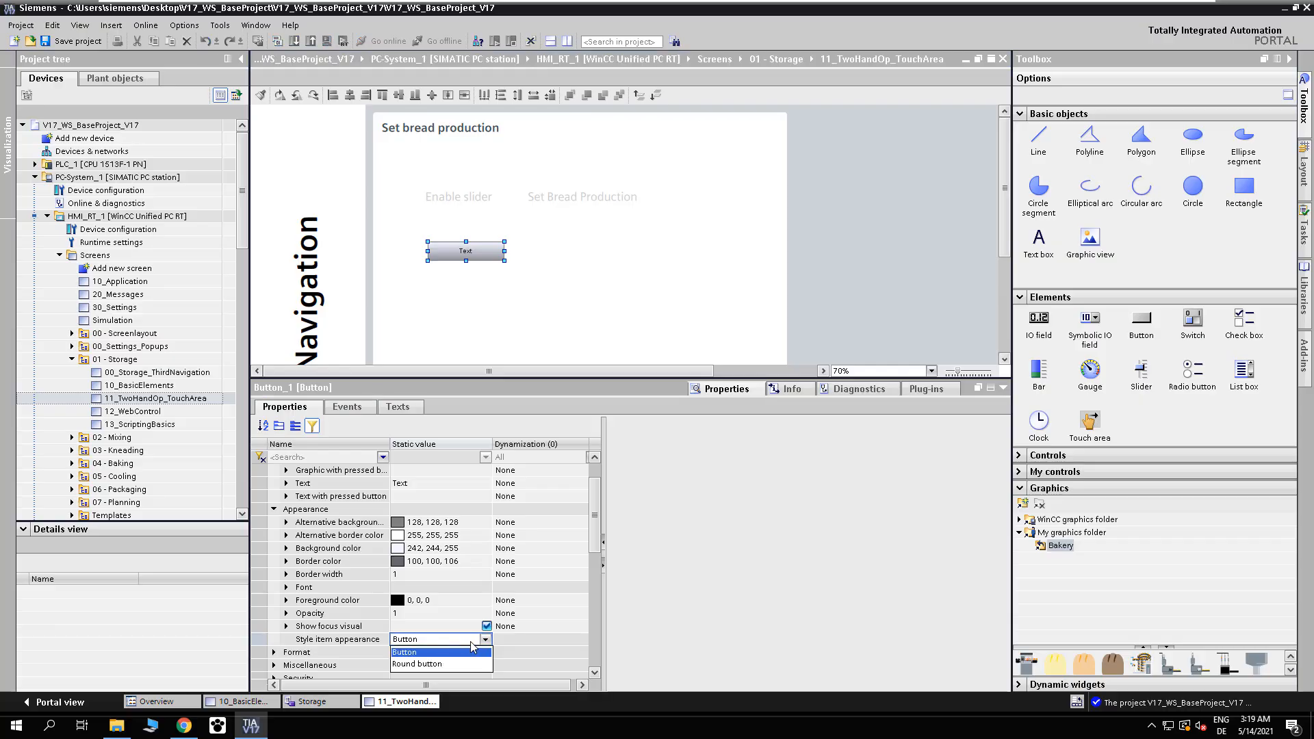
left_click(459, 663)
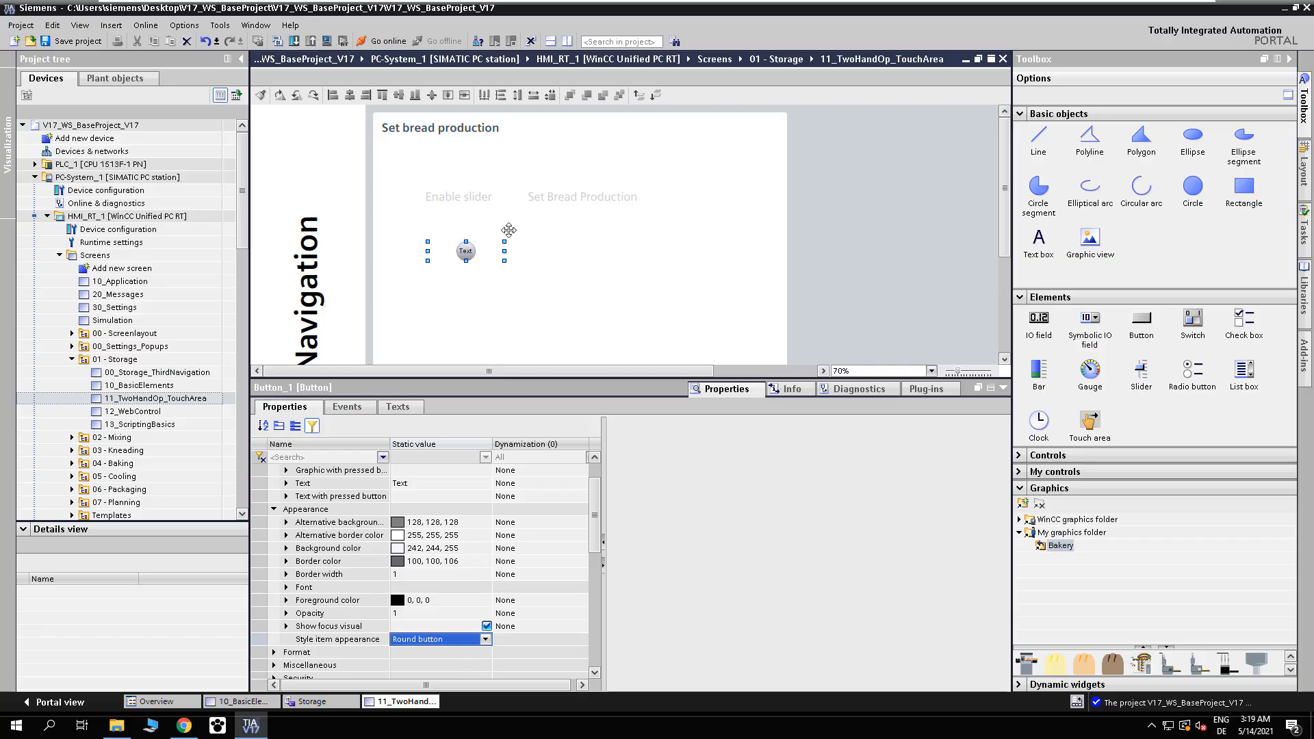
left_click_drag(505, 241, 463, 257)
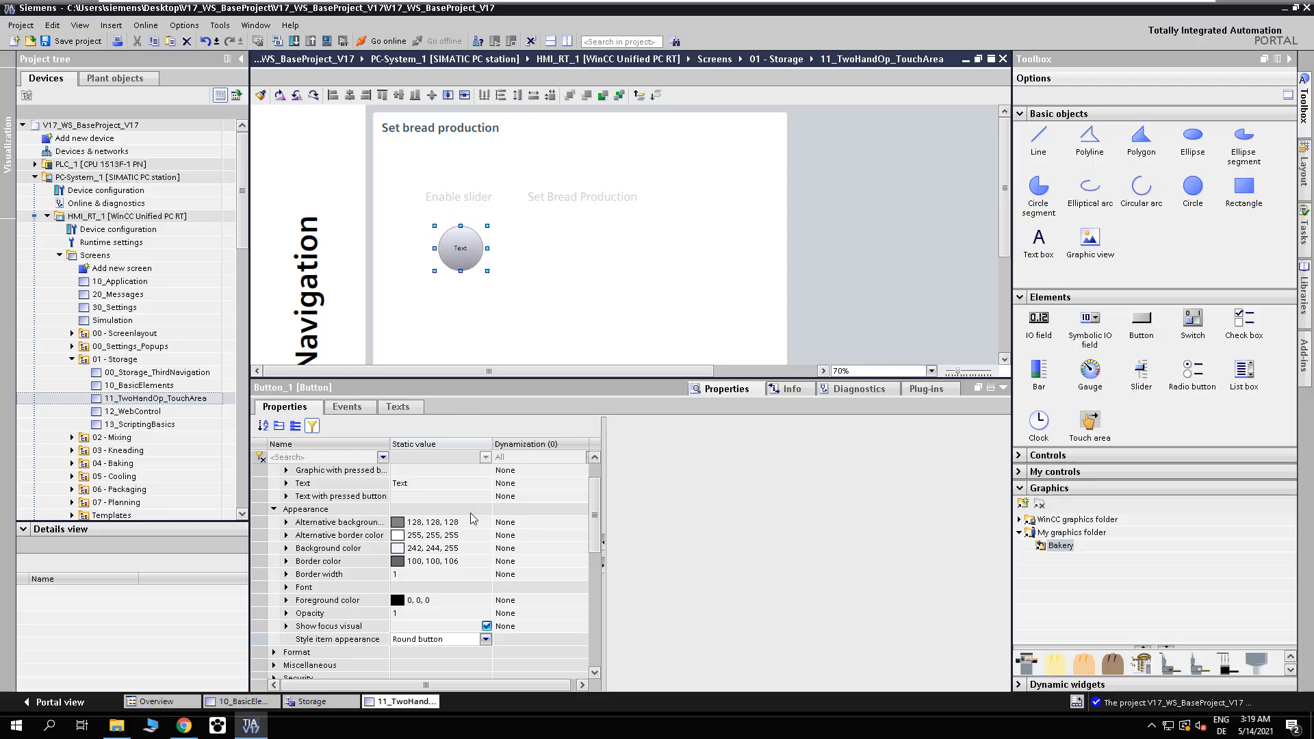
Step: Set the round button's background color to blue (0, 161, 209) and its foreground color to white (255, 255, 255)
left_click(488, 548)
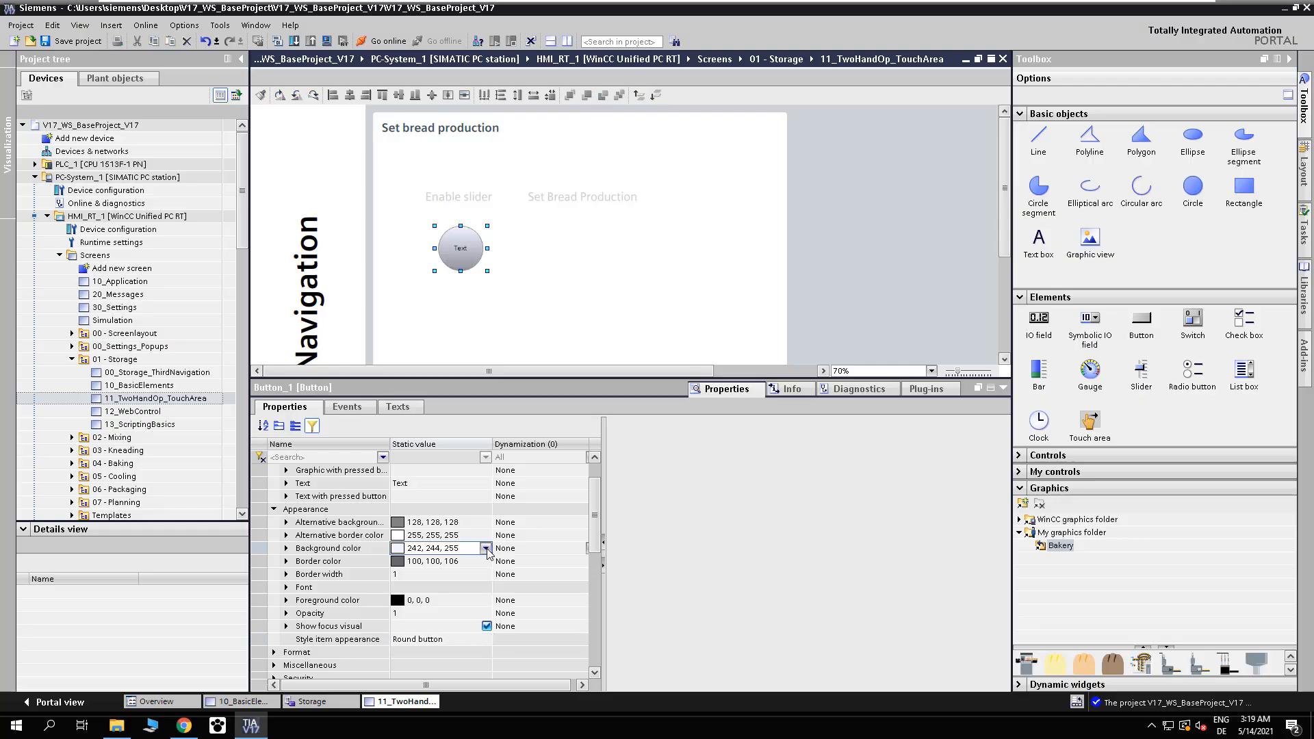
left_click(486, 548)
left_click(457, 622)
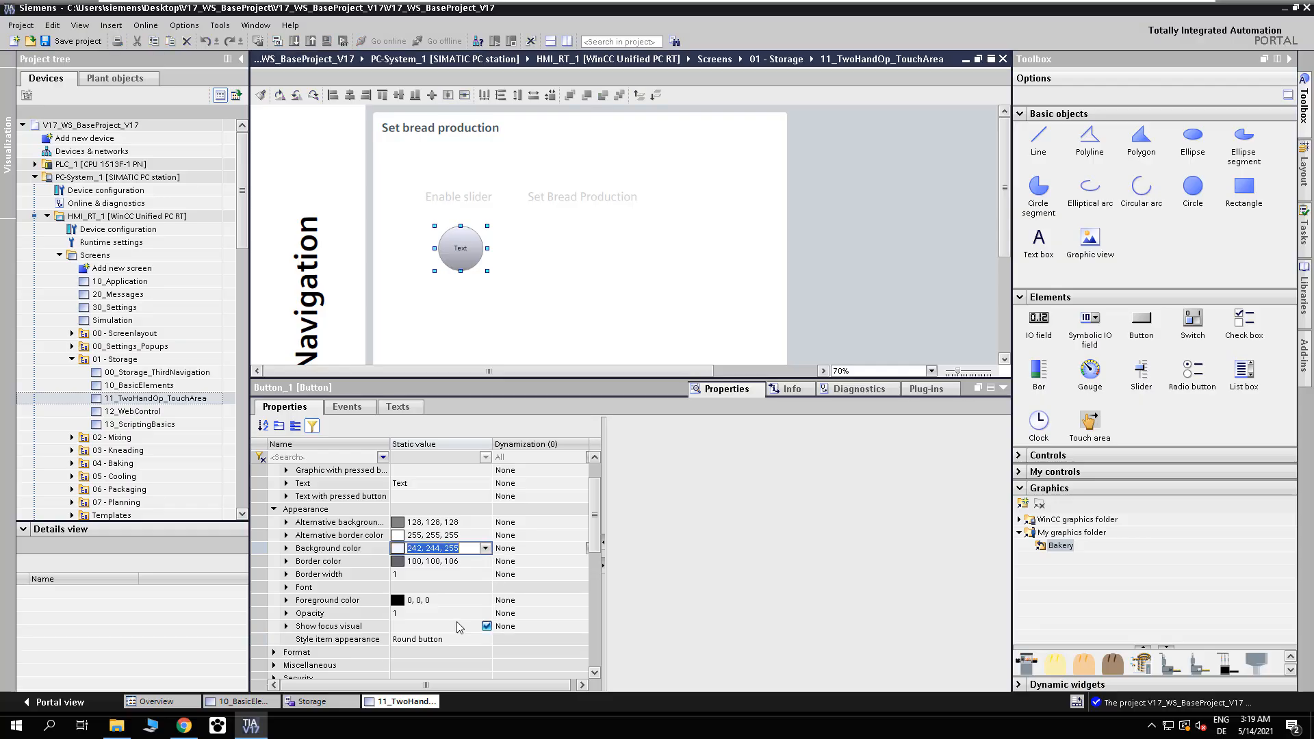
left_click(489, 602)
left_click(485, 601)
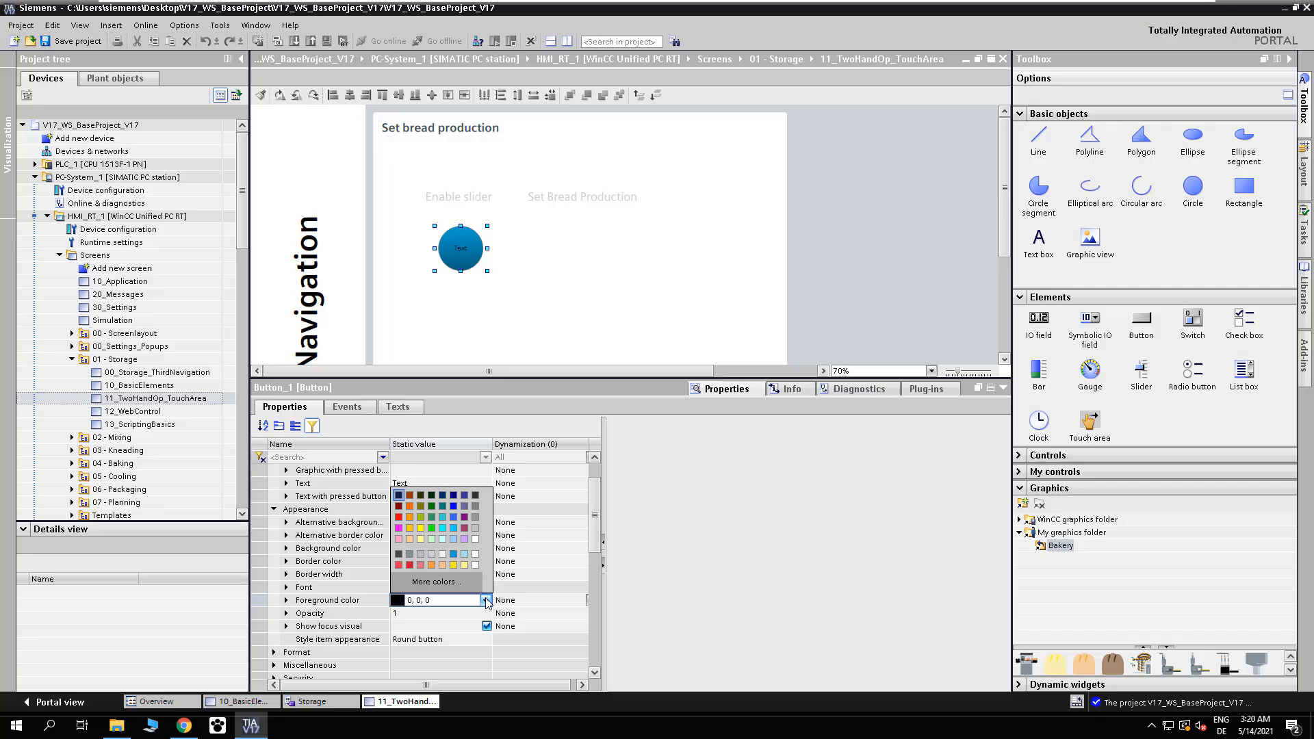
left_click(478, 555)
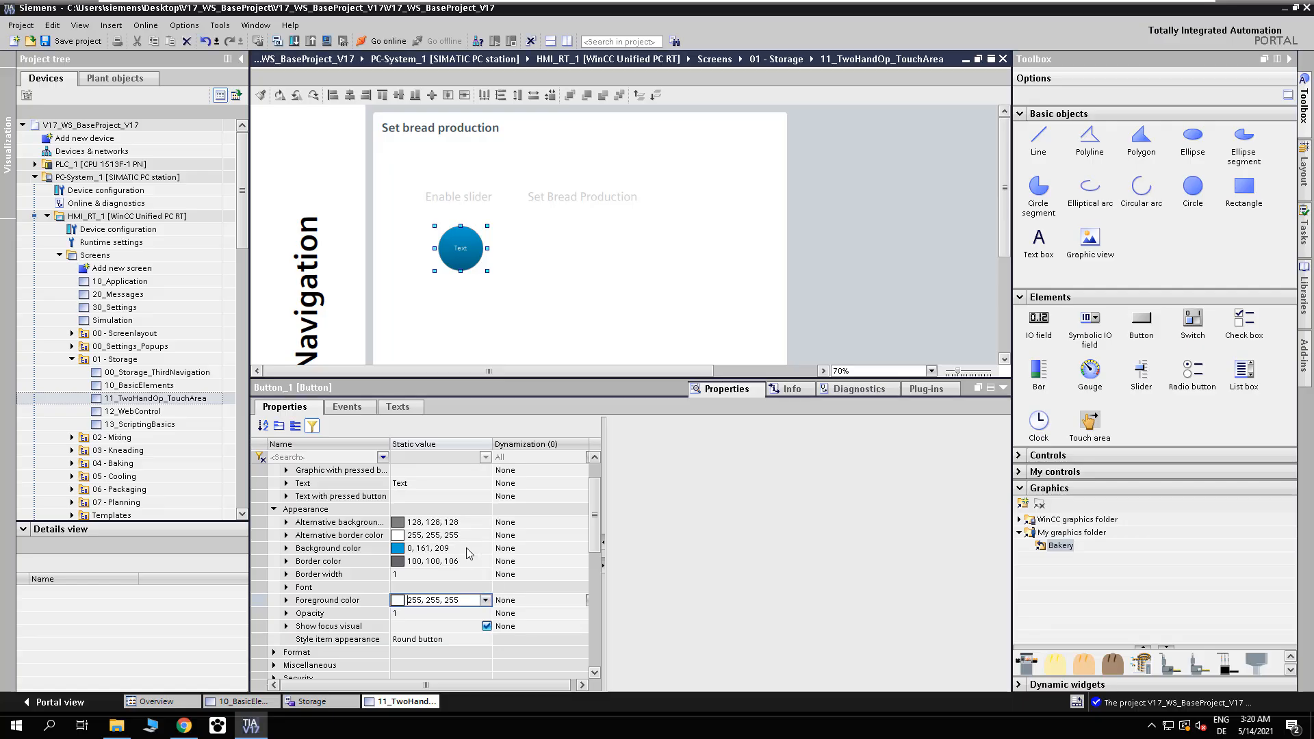
Step: Set the round button's font size to 23 pt, keeping Siemens Sans in the Normal style
left_click(286, 588)
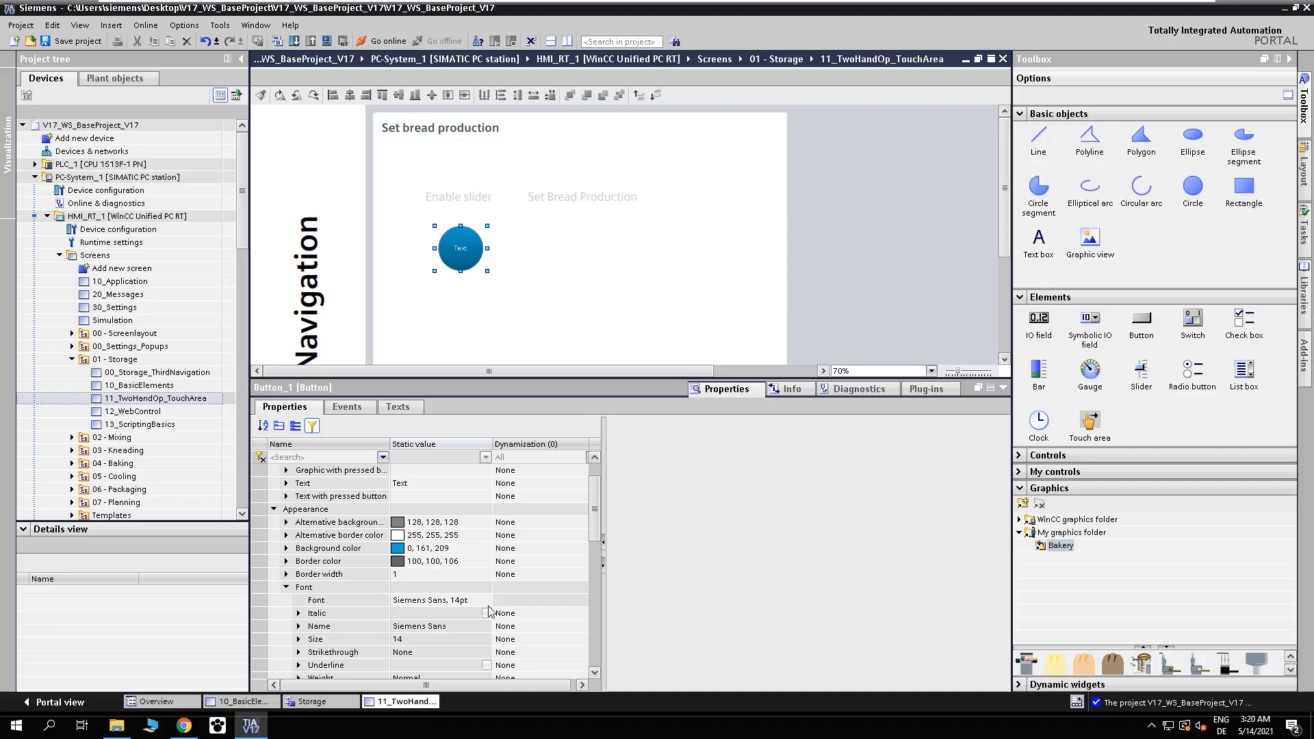
left_click(486, 601)
left_click(485, 600)
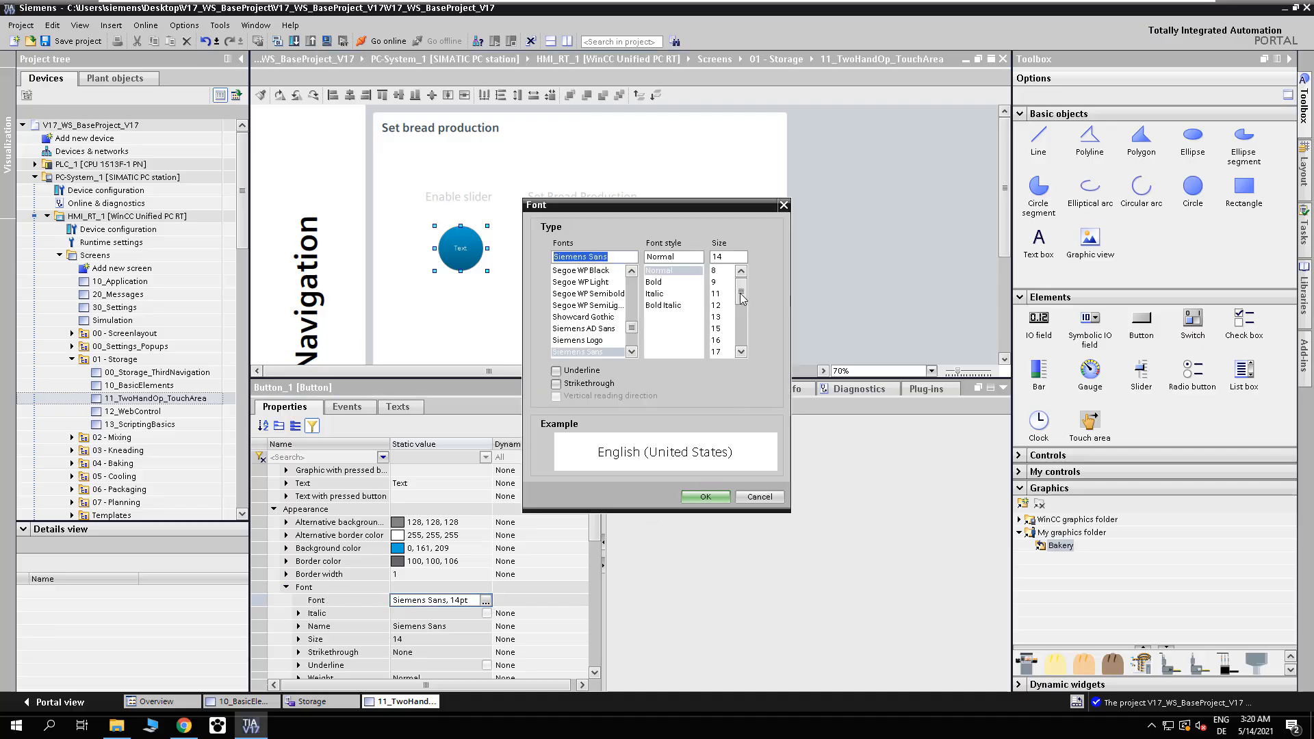
left_click(719, 293)
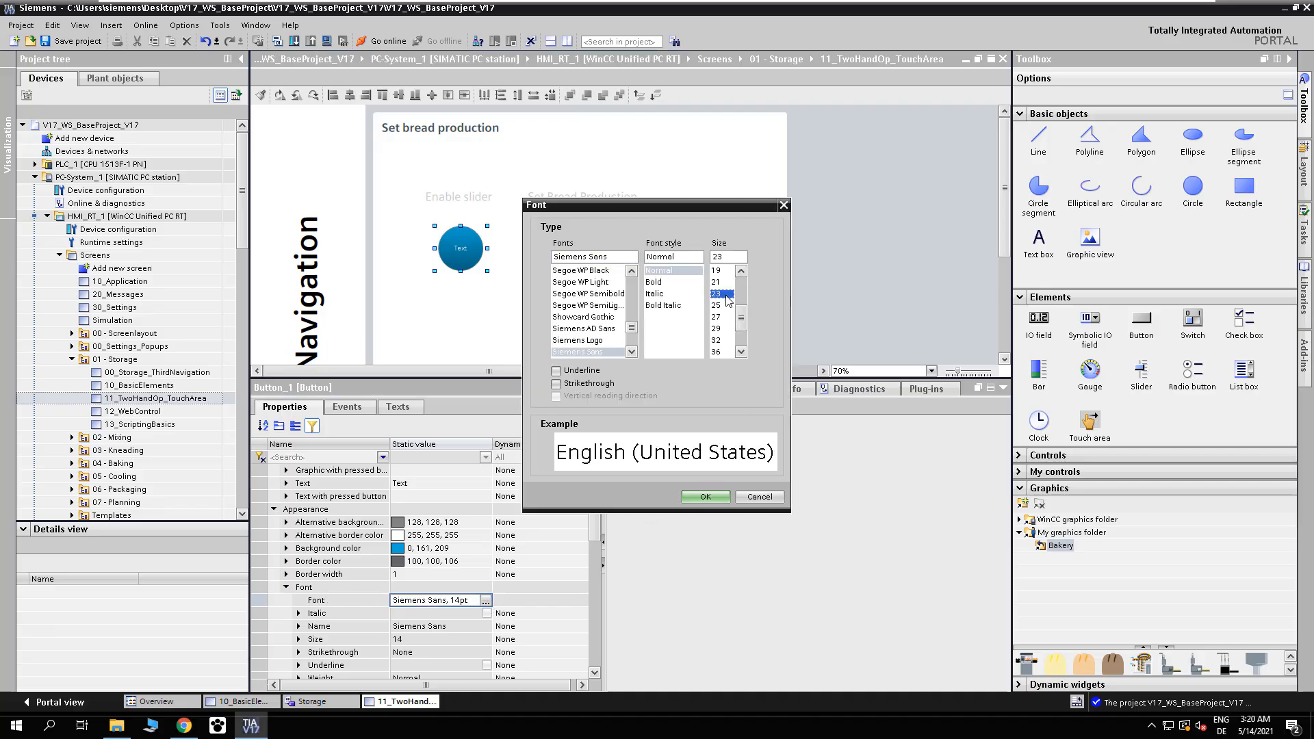
left_click(703, 498)
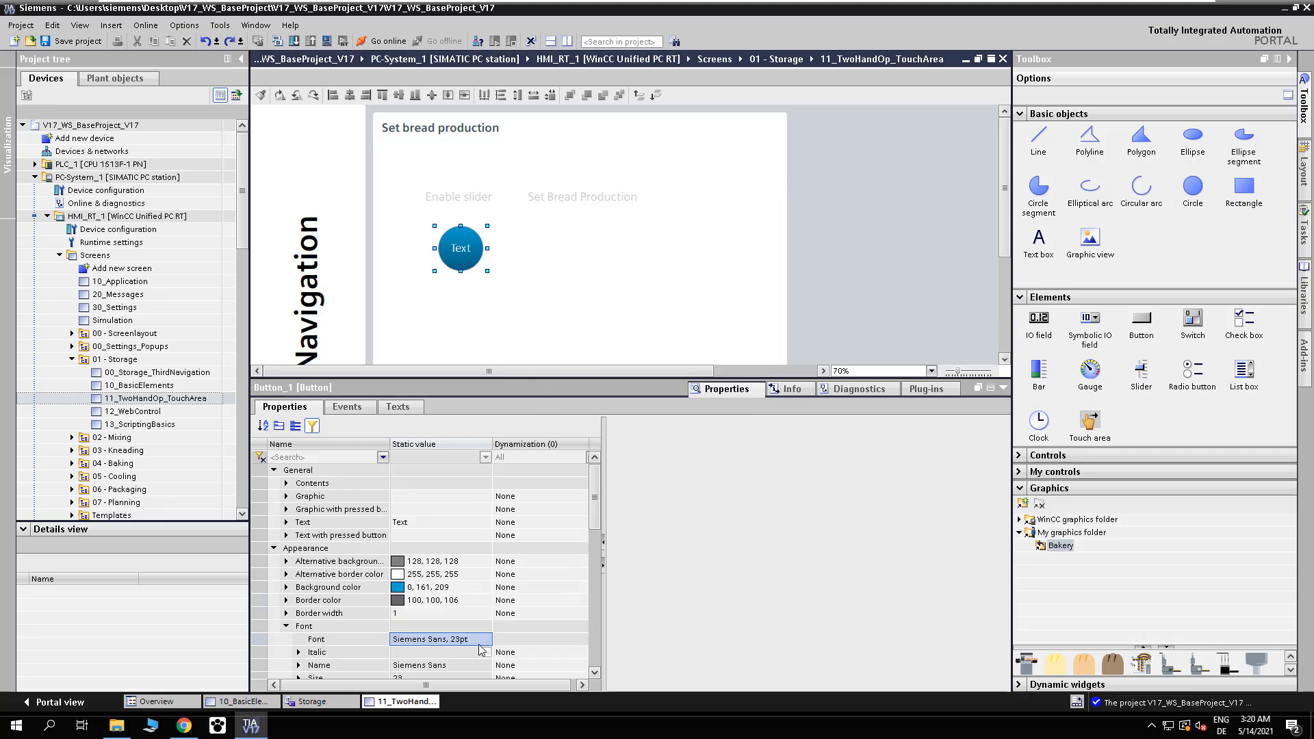
Step: Label the round button "Enable button", with a line break between the two words
left_click(431, 521)
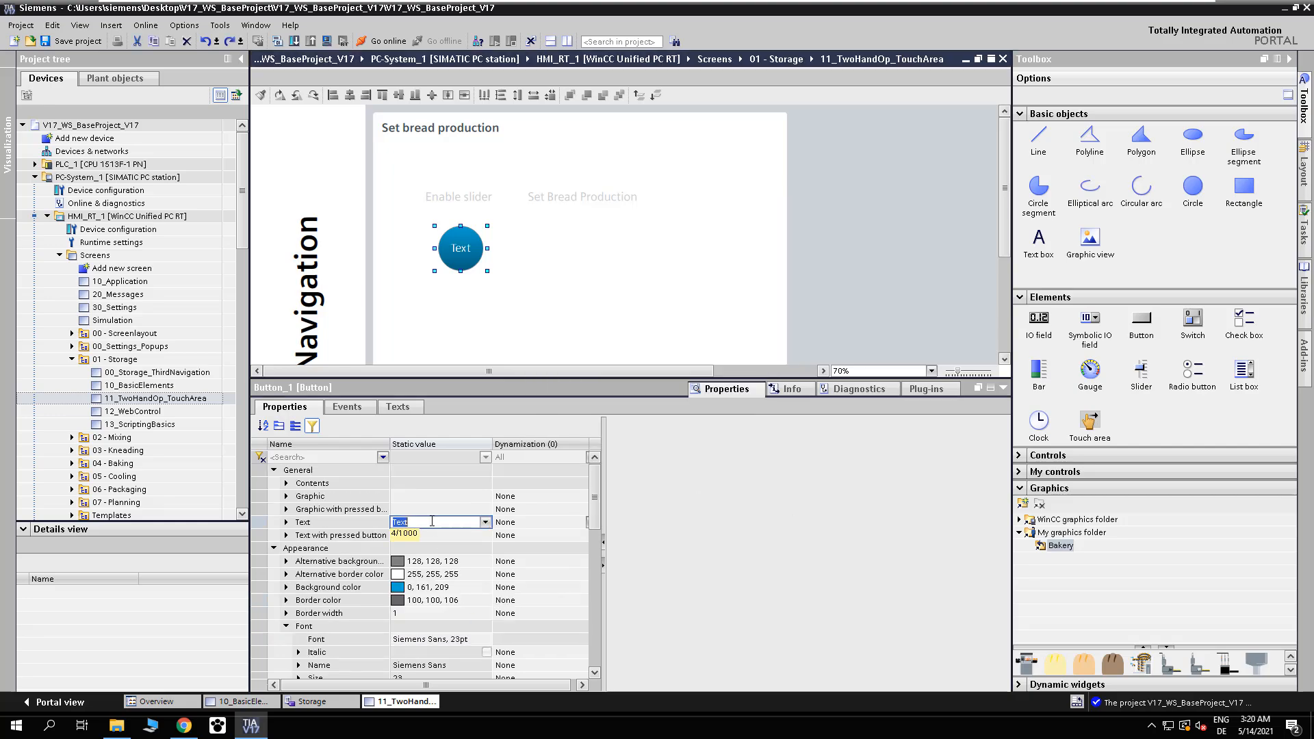
type("Enable¶button")
key("Return")
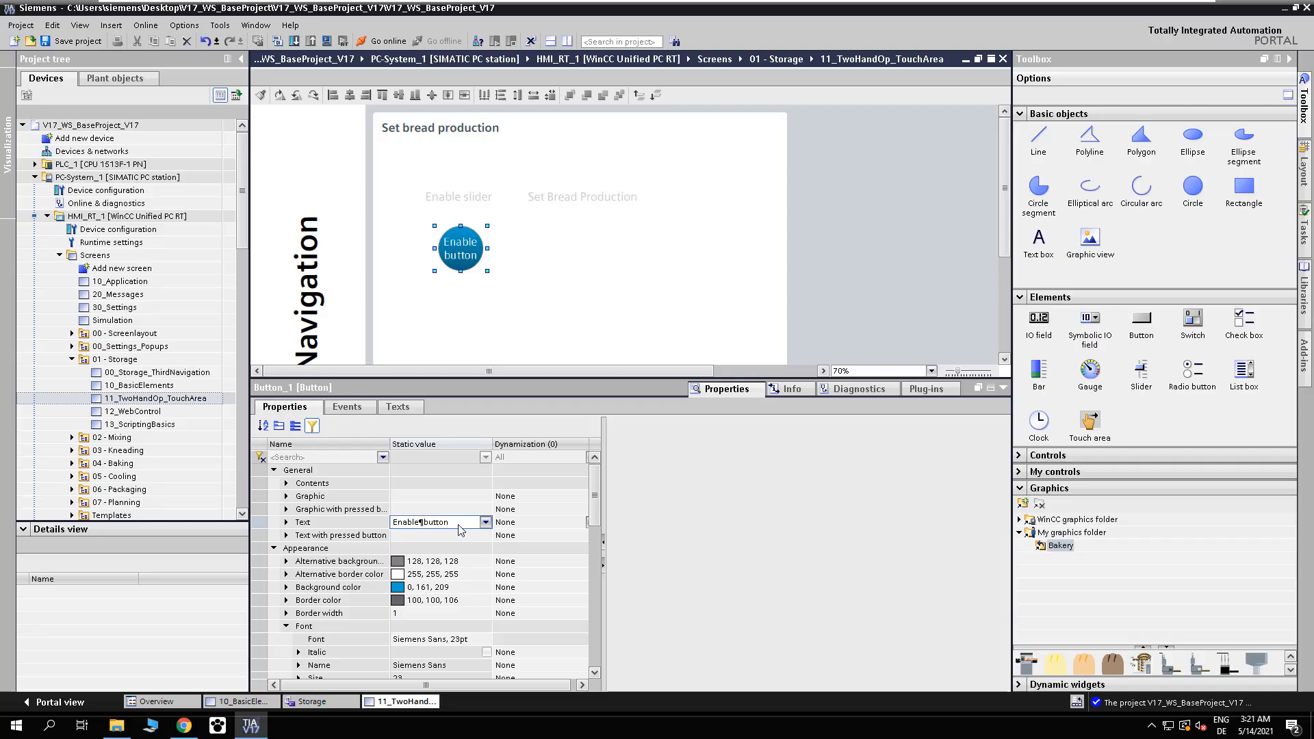
Step: Rename the round button object to EnableButton in its miscellaneous properties
left_click(275, 471)
left_click(275, 483)
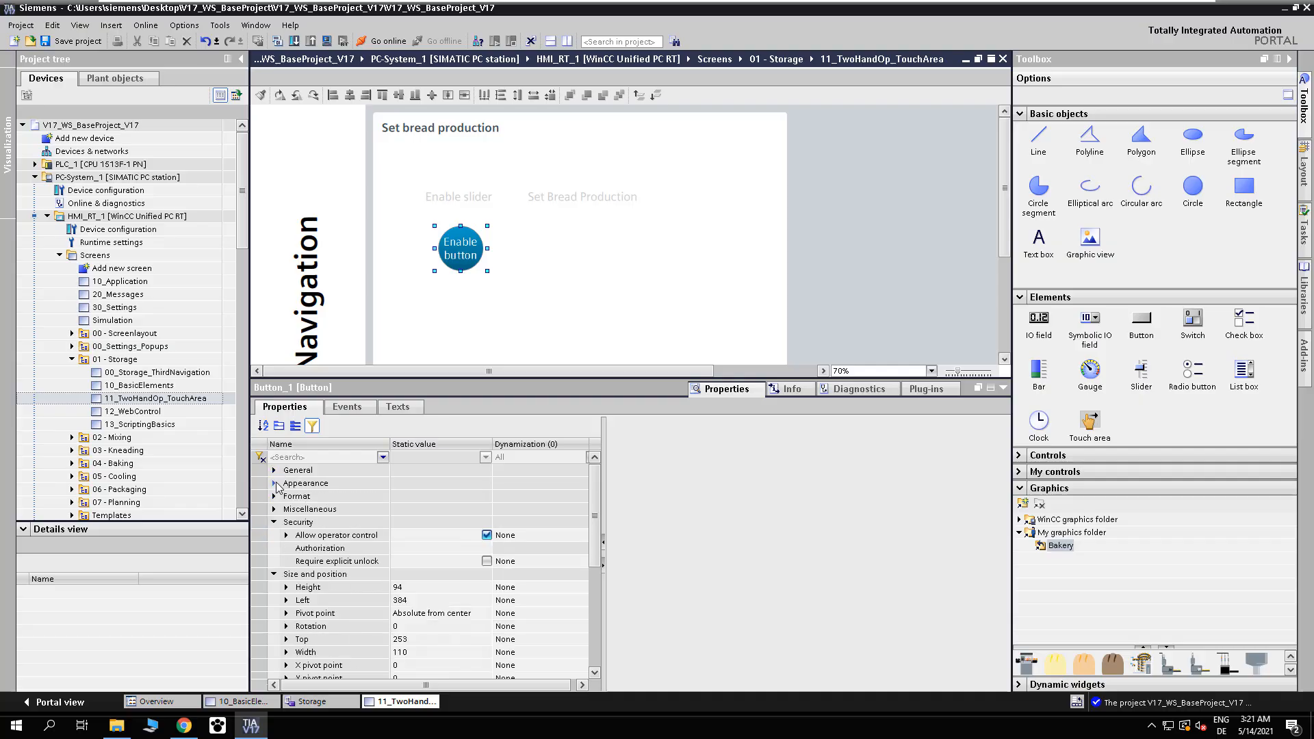
left_click(275, 509)
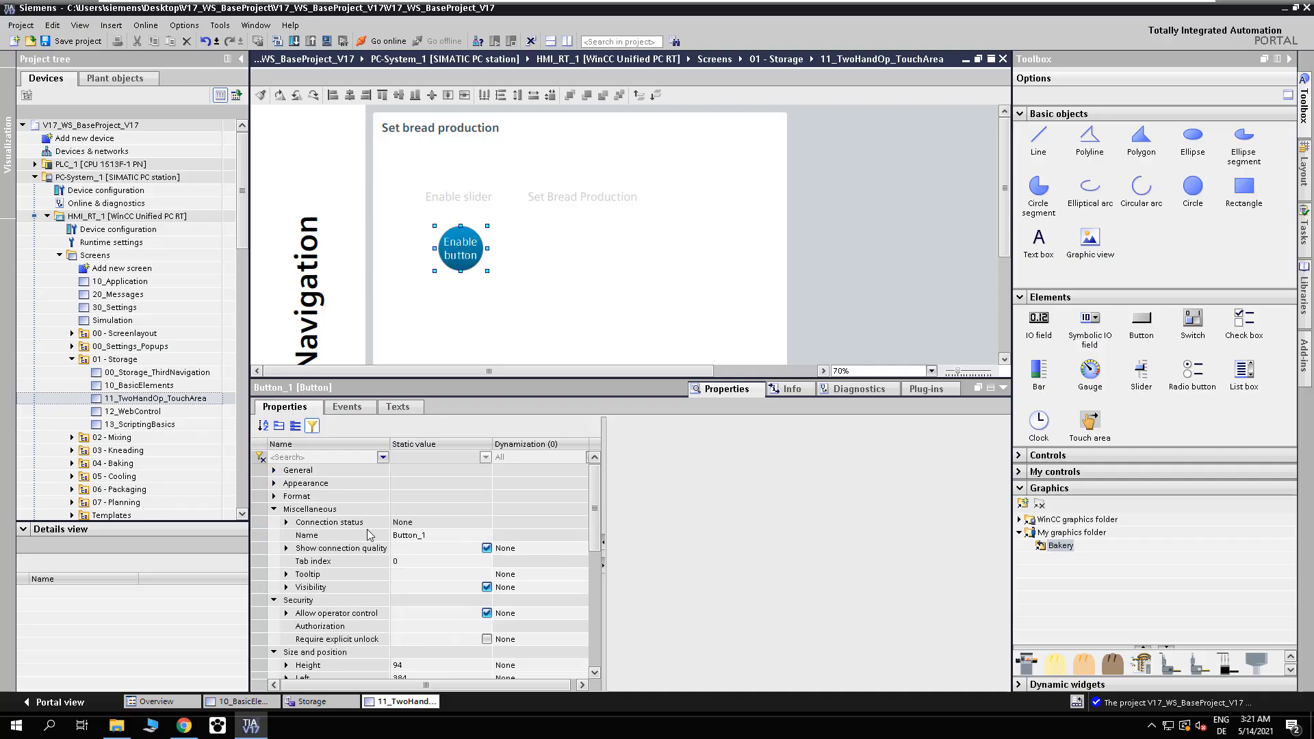
left_click(430, 536)
type("Enable")
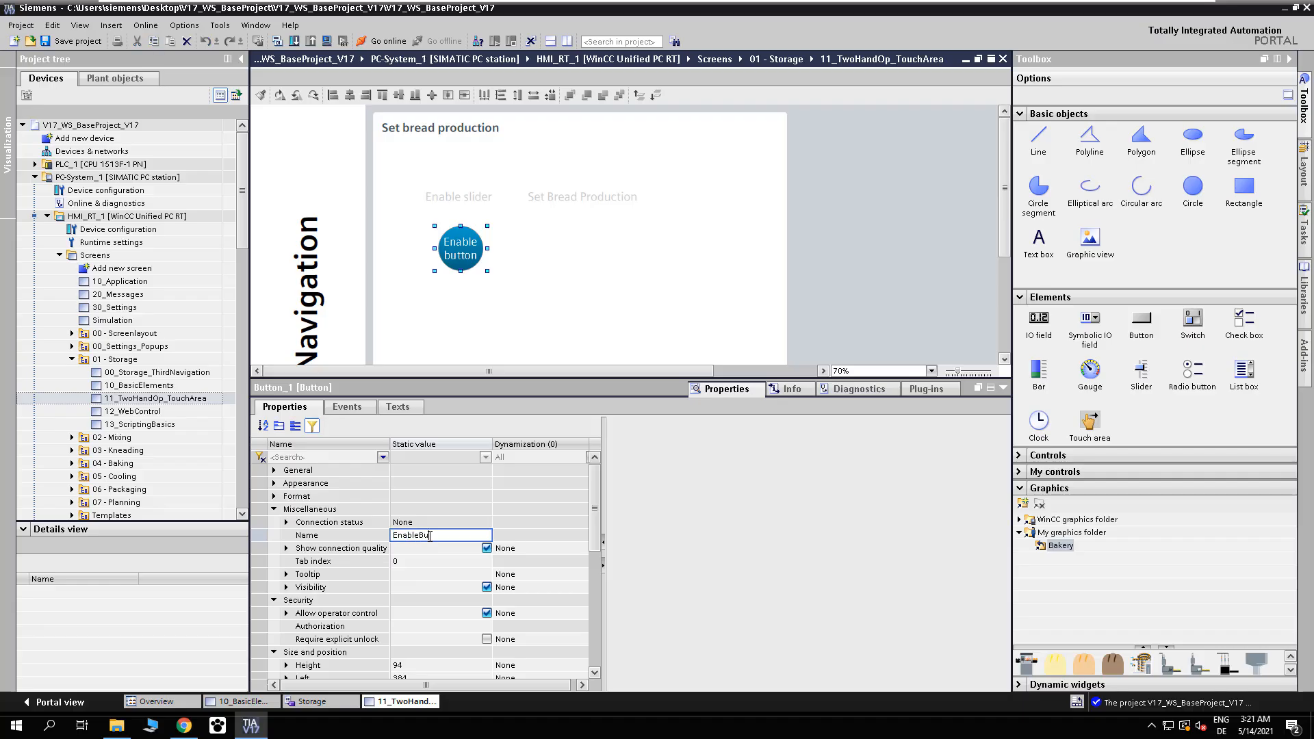
key("Return")
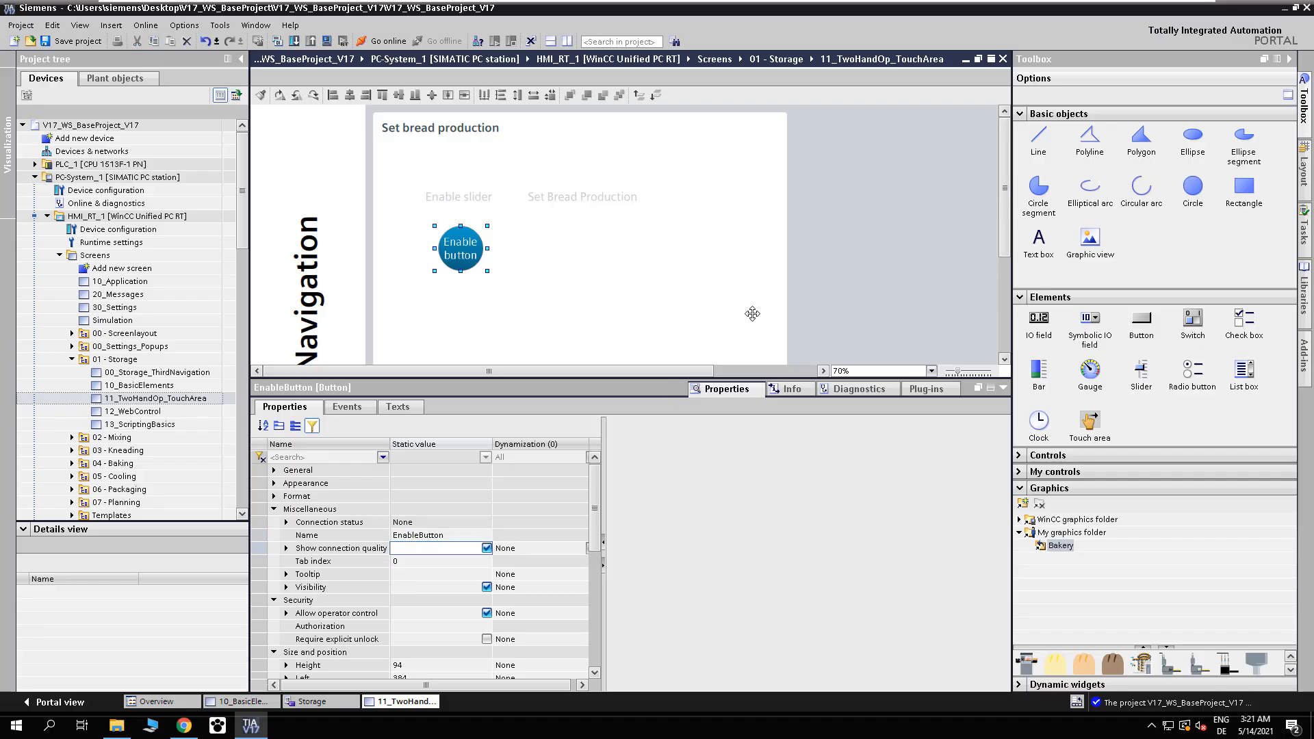
Step: Assign EnableButton to the screen's "Enable explicit unlock" security property
left_click(906, 251)
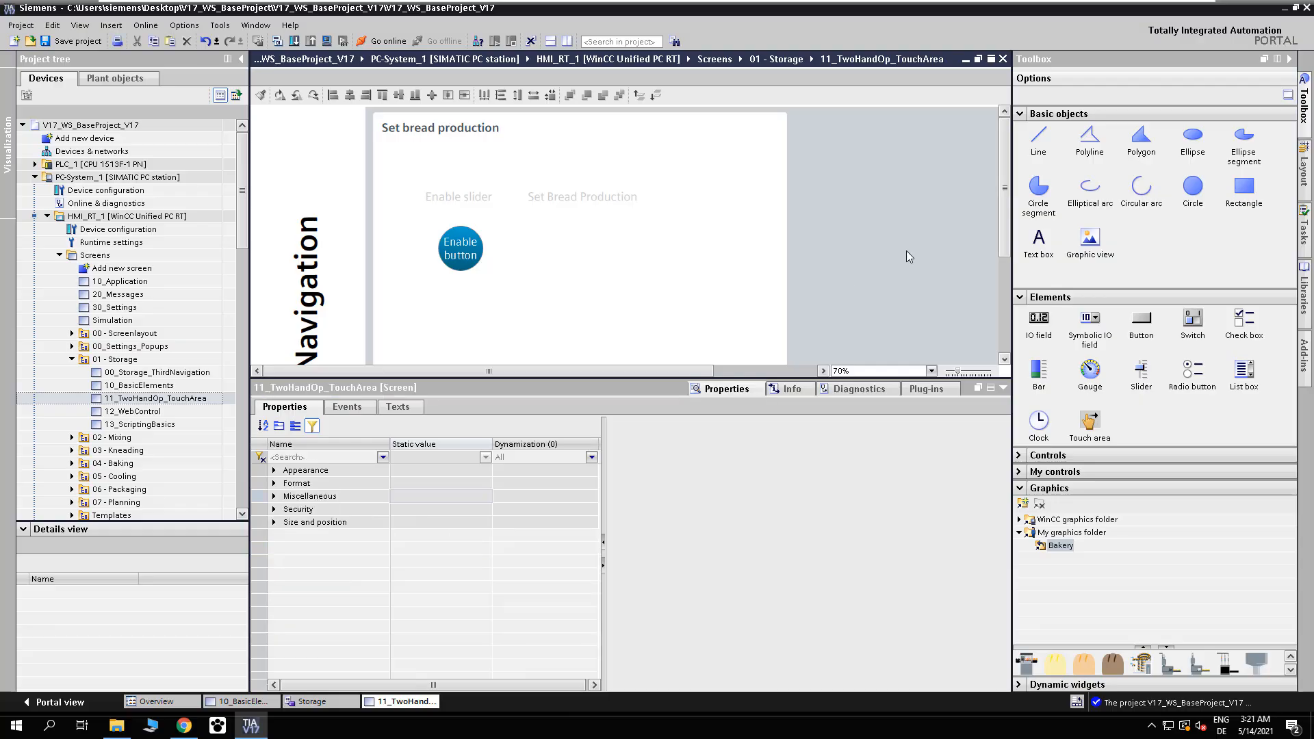
left_click(274, 509)
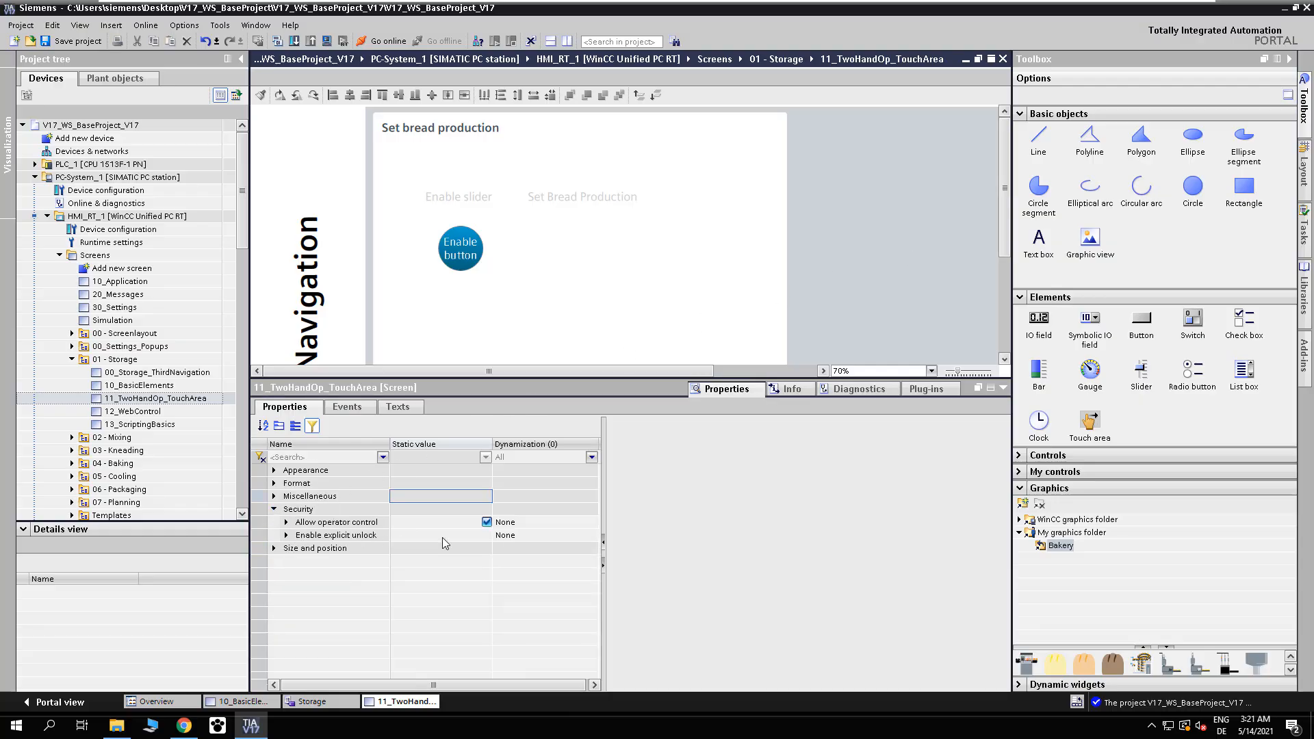
left_click(484, 537)
left_click(485, 536)
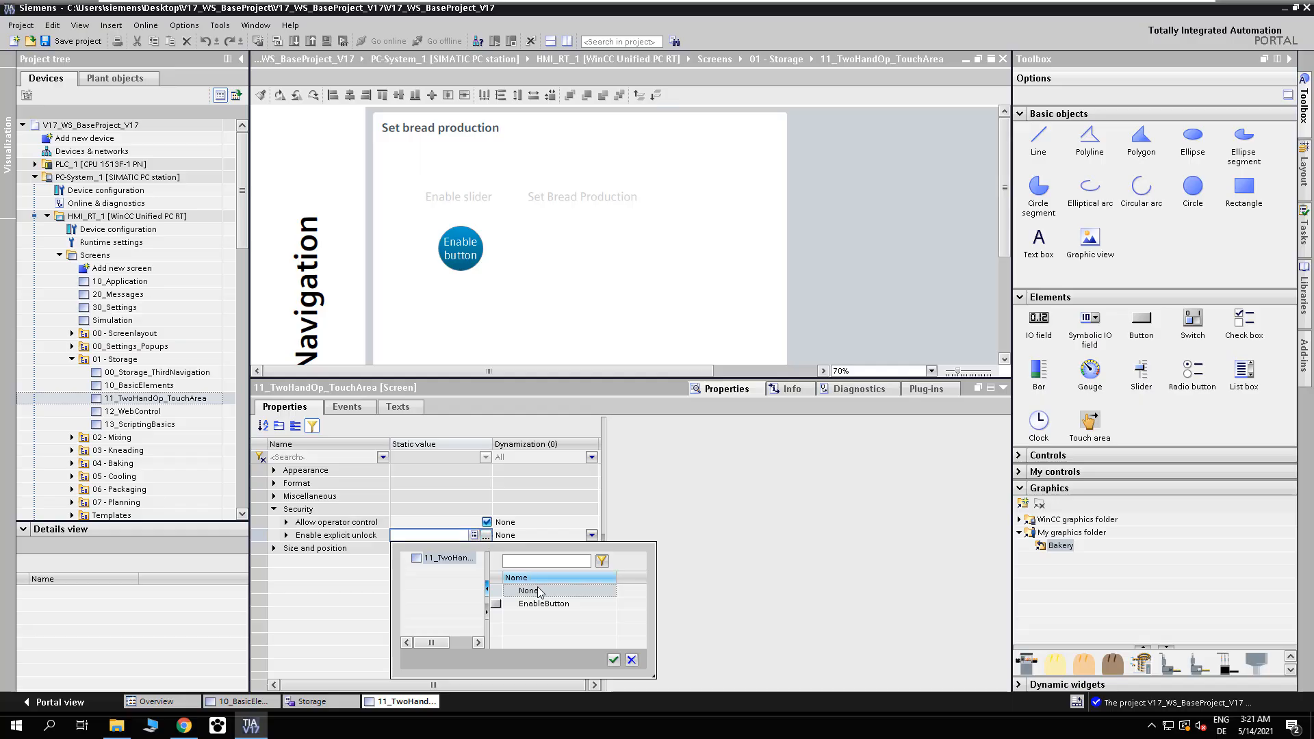
left_click(547, 604)
left_click(614, 659)
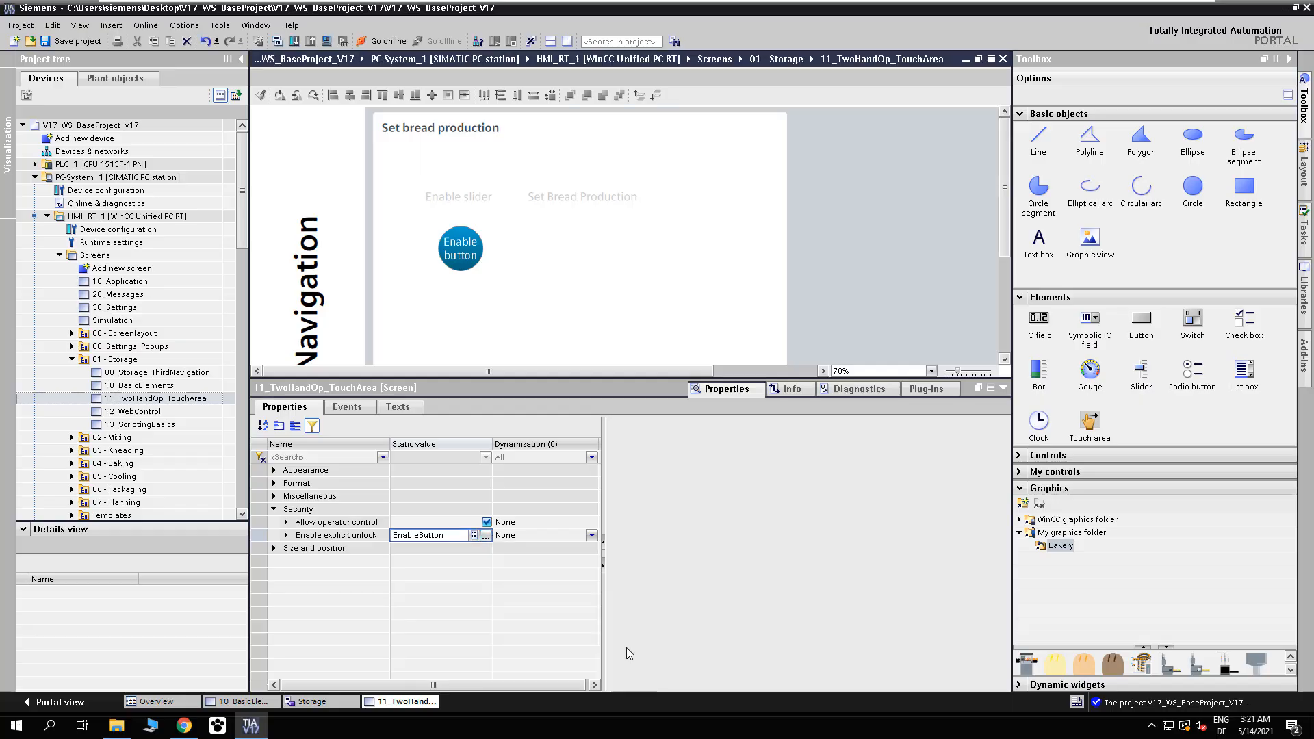
Step: Add a slider below the "Set Bread Production" label and turn on its "Require explicit unlock" security option
left_click_drag(1141, 371, 574, 233)
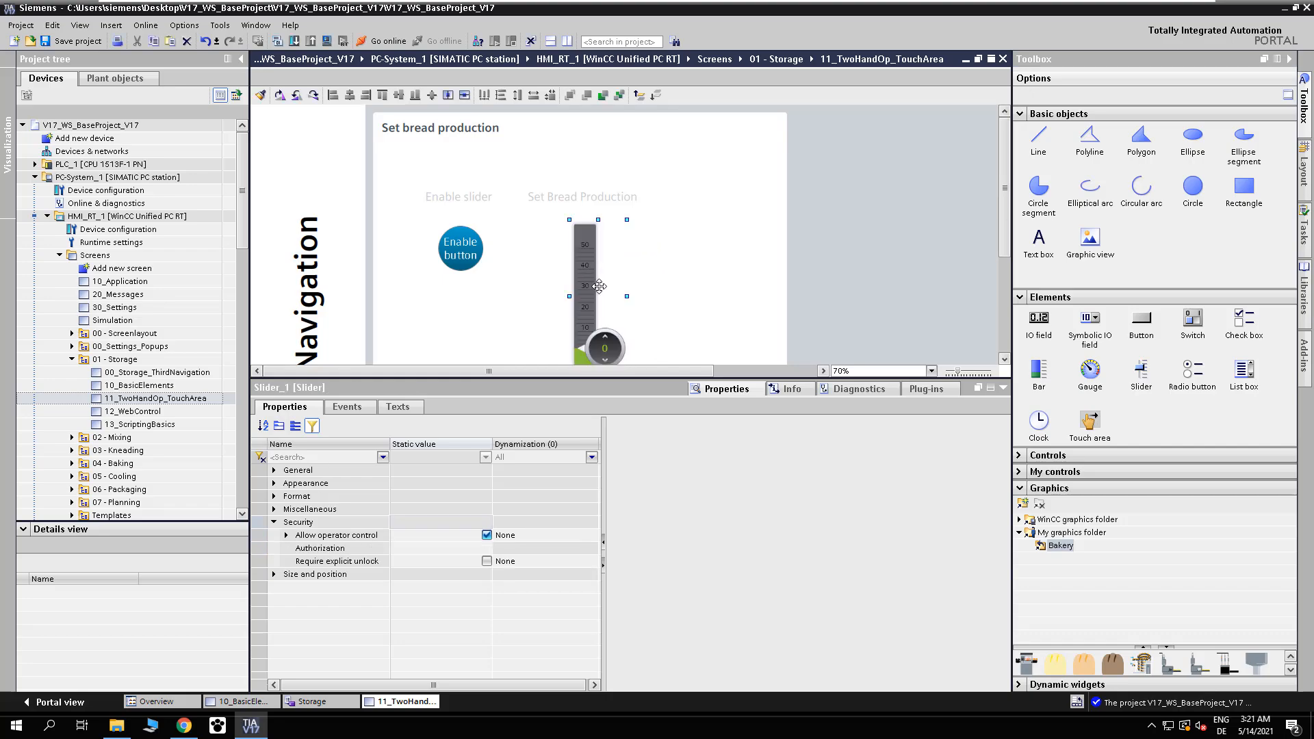
left_click(322, 527)
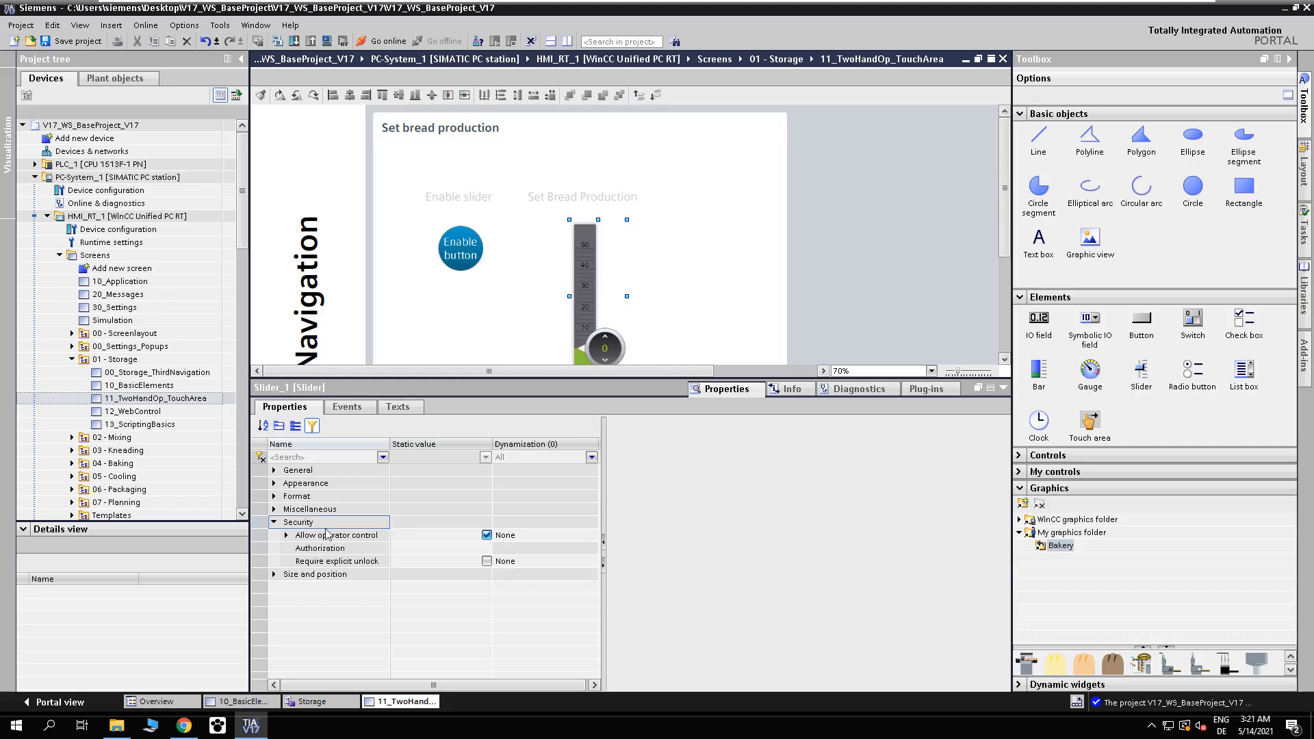
left_click(487, 561)
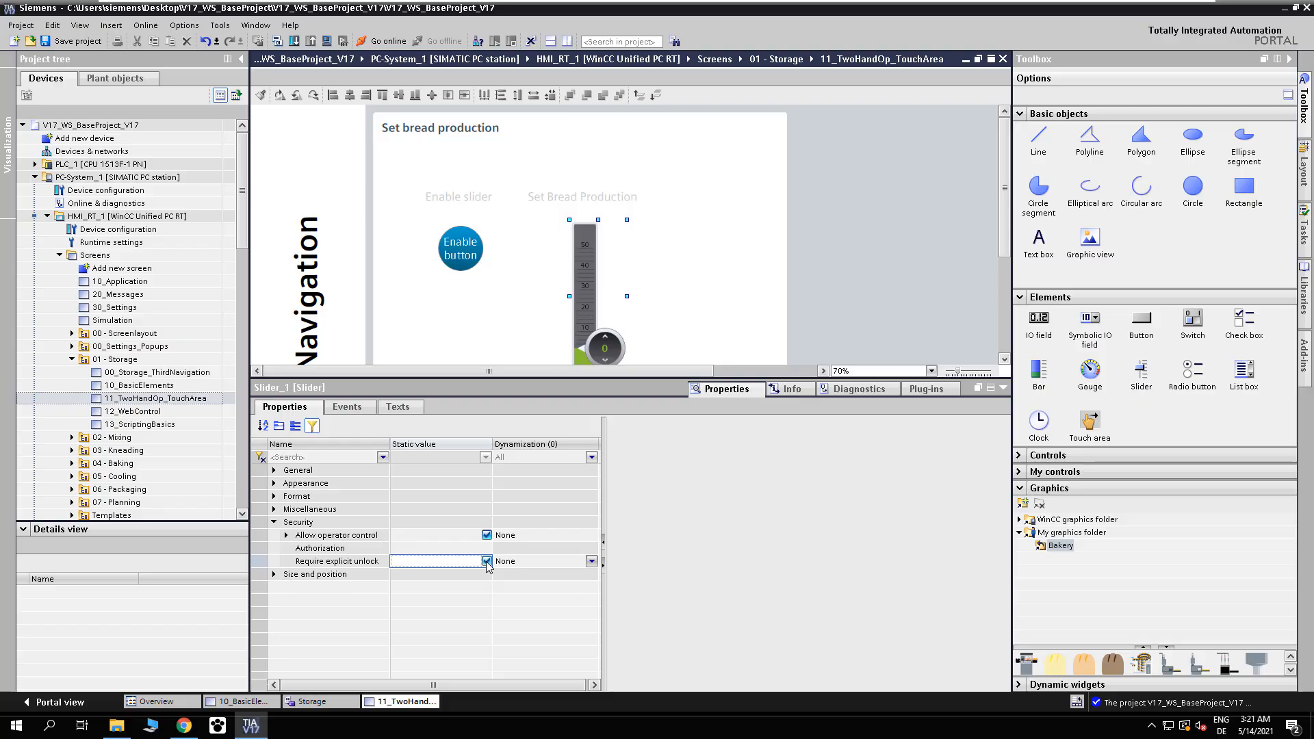
Step: Download the HMI_RT_1 runtime to the PC-System_1 device
left_click(126, 216)
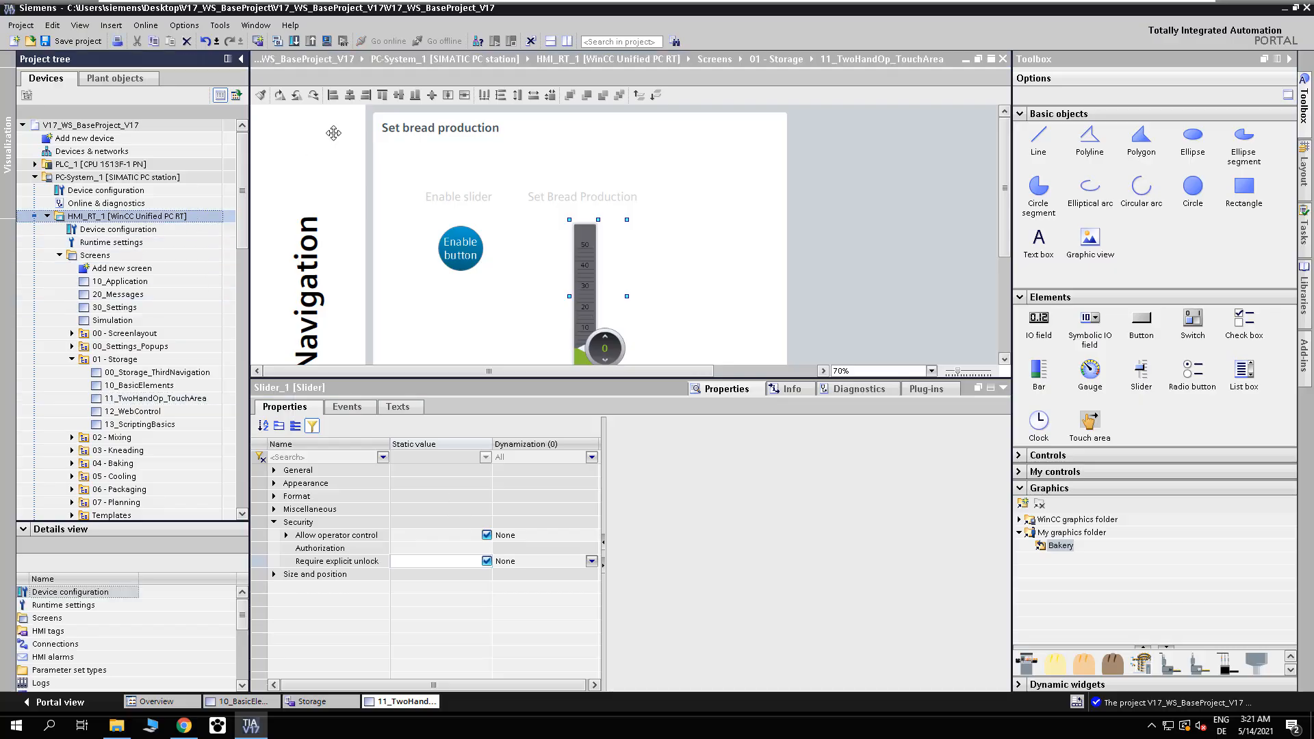
left_click(327, 41)
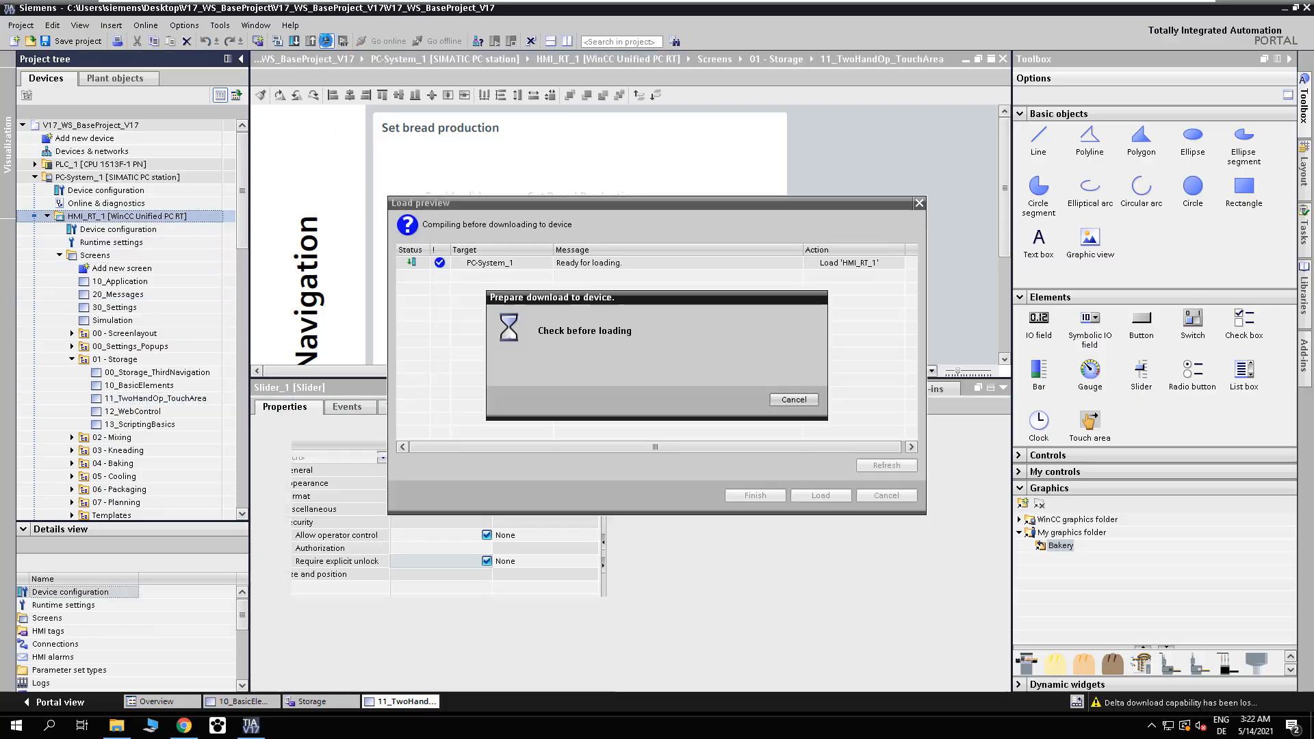
left_click(821, 494)
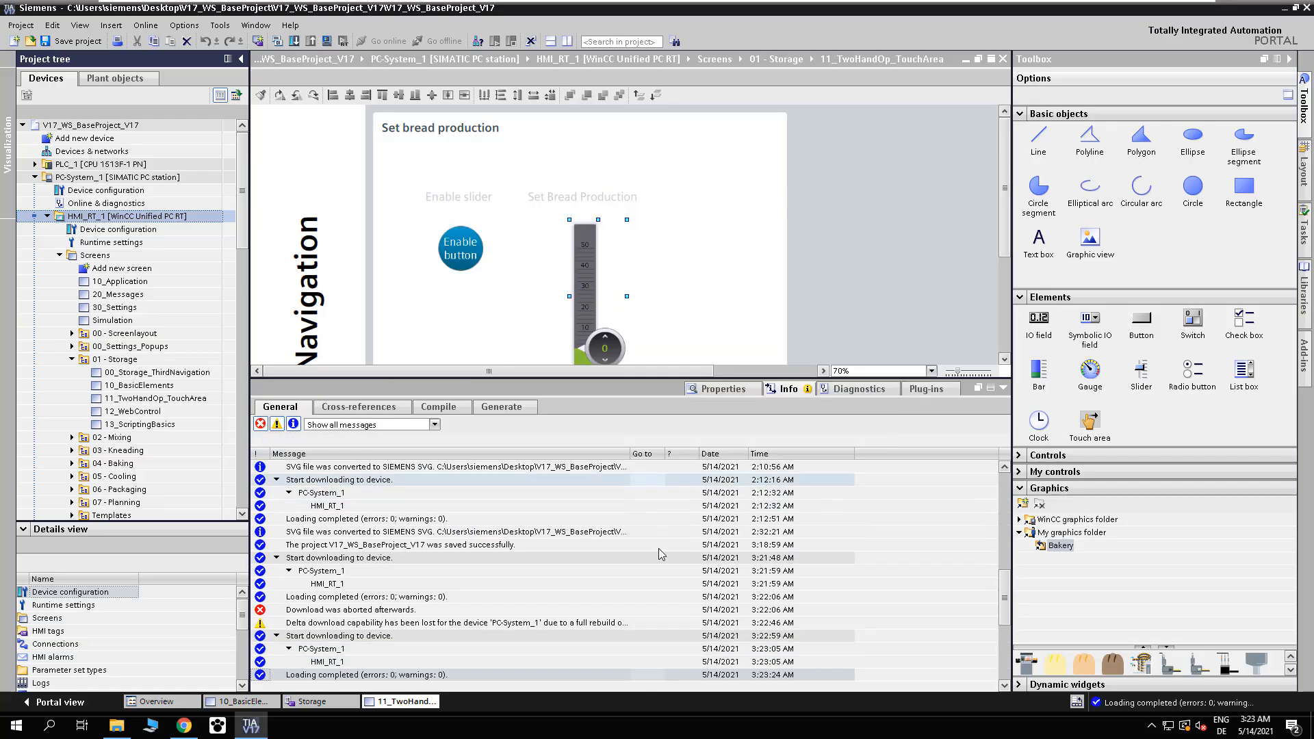
Step: Switch to the WinCC Unified runtime in Chrome and test unlocking the bread production slider with the Enable button
left_click(183, 726)
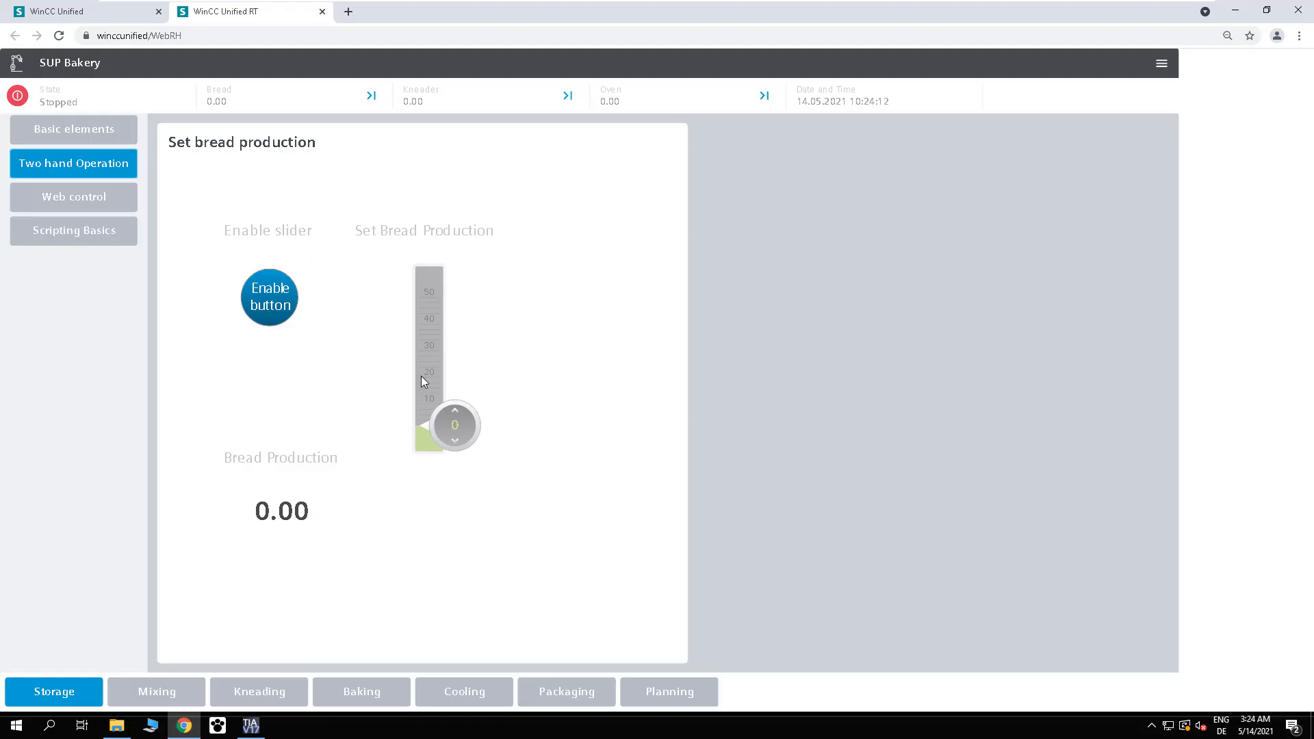
left_click(278, 306)
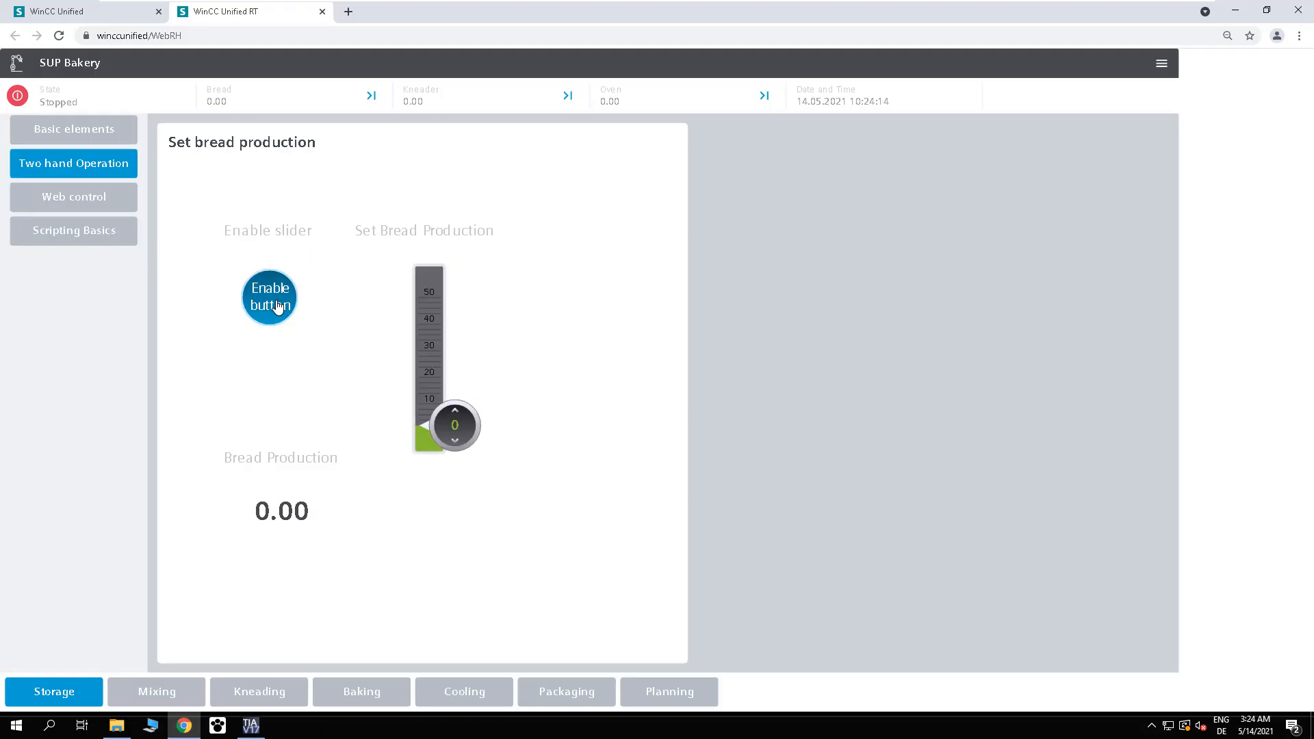
left_click(277, 306)
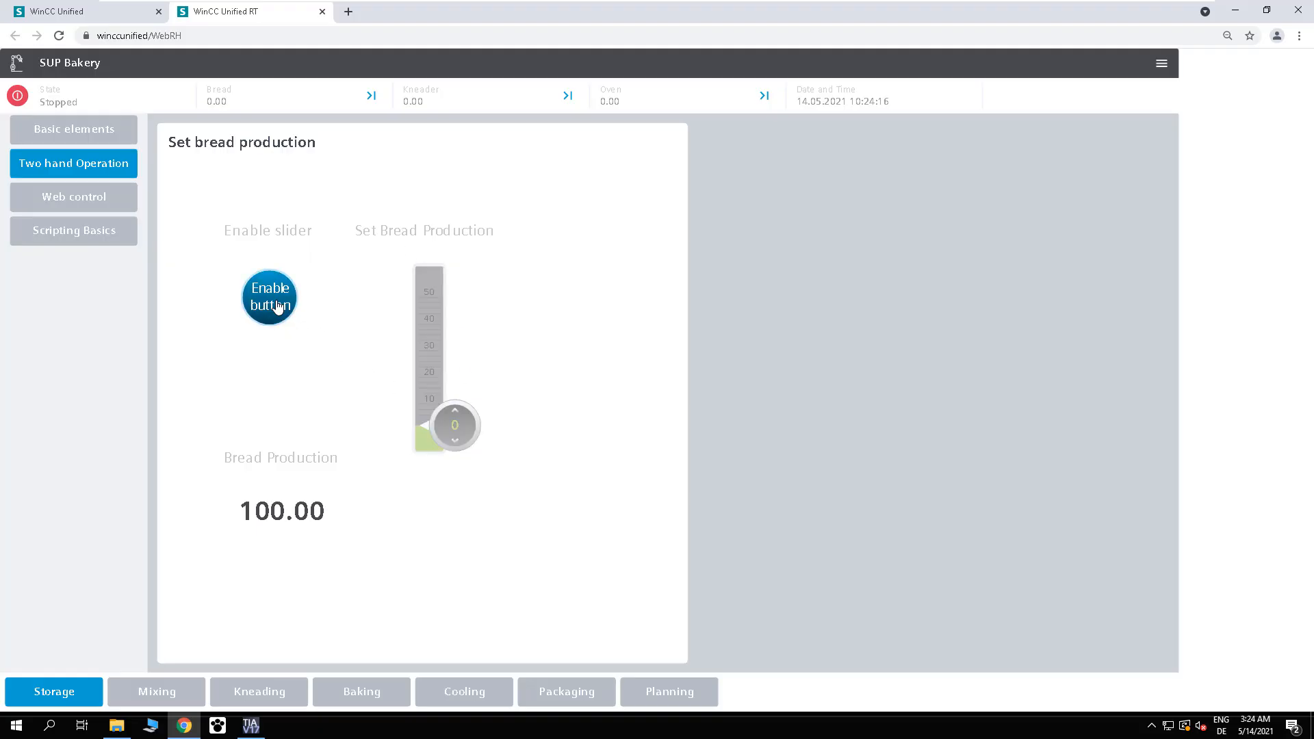
Step: Operate the Enable button again in the runtime to check that it unlocks the bread production slider
left_click(277, 306)
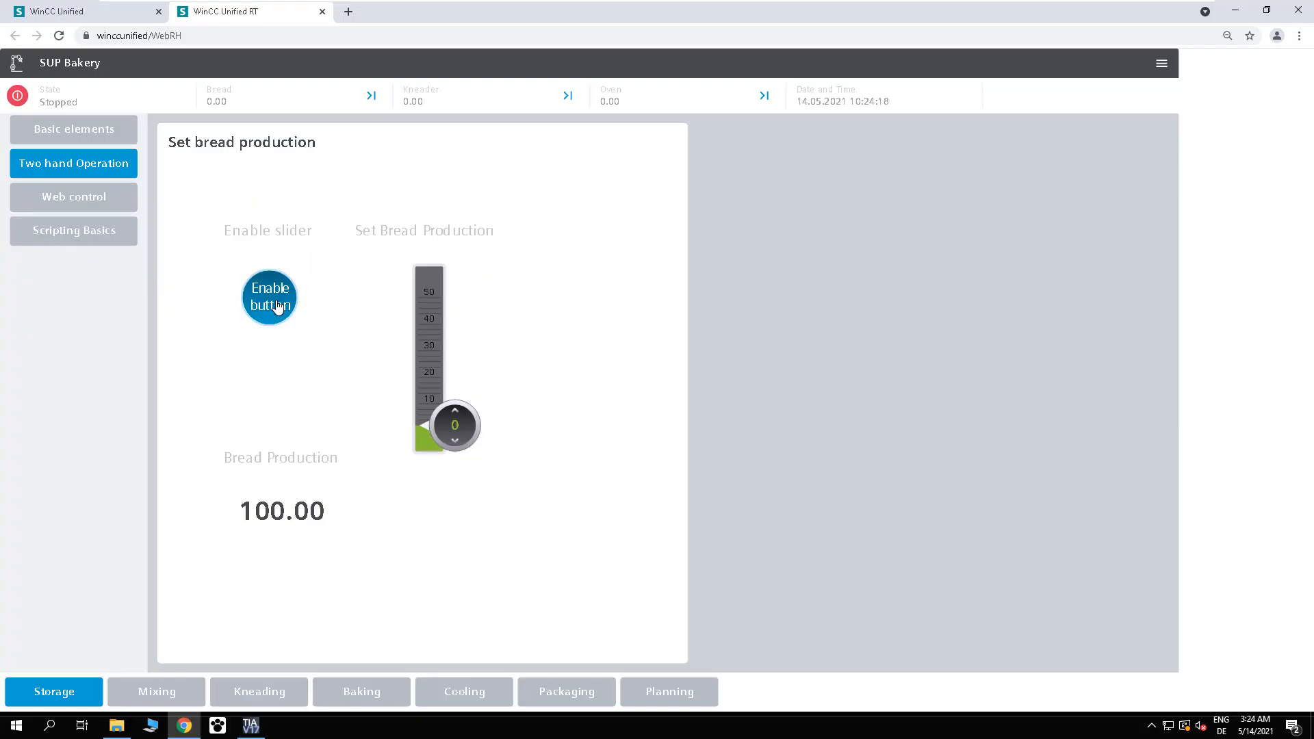
left_click(277, 306)
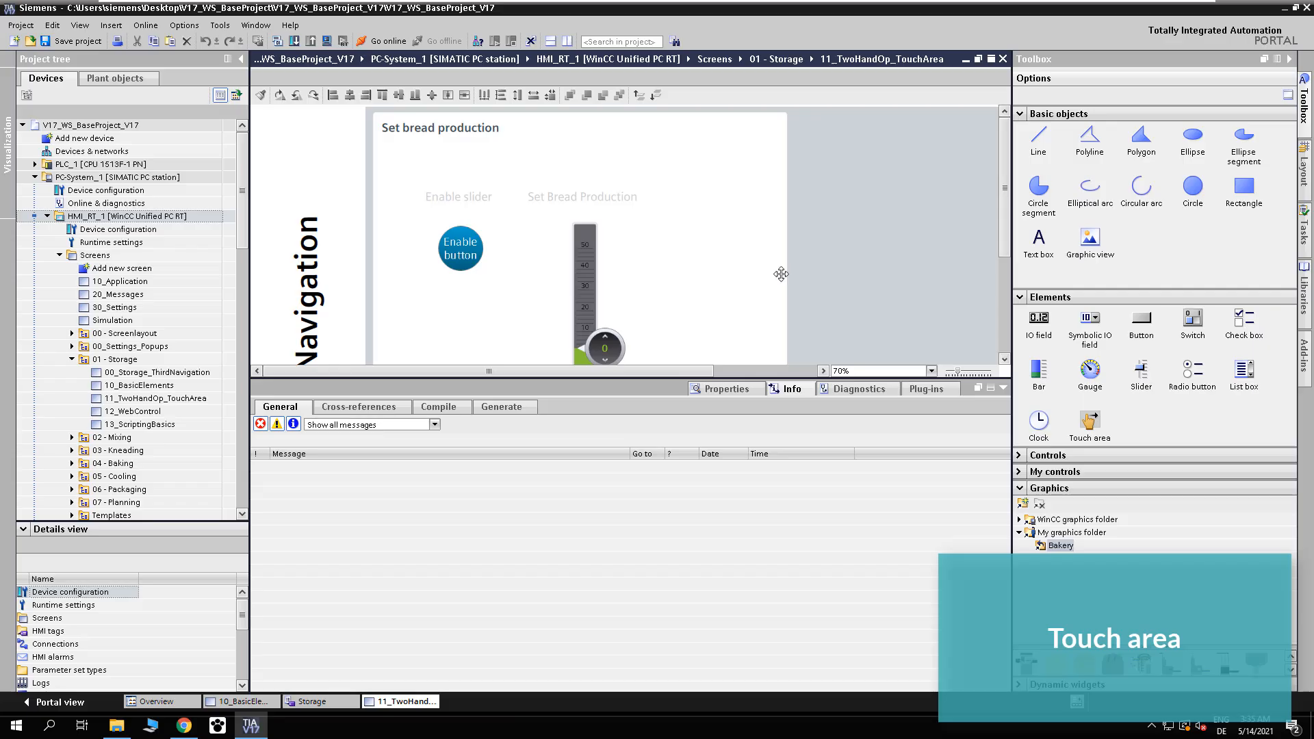
Step: Add a touch area filling the empty grey region beside the "Set bread production" panel on the 11_TwoHandOp_TouchArea screen
scroll(782, 274, "down", 3)
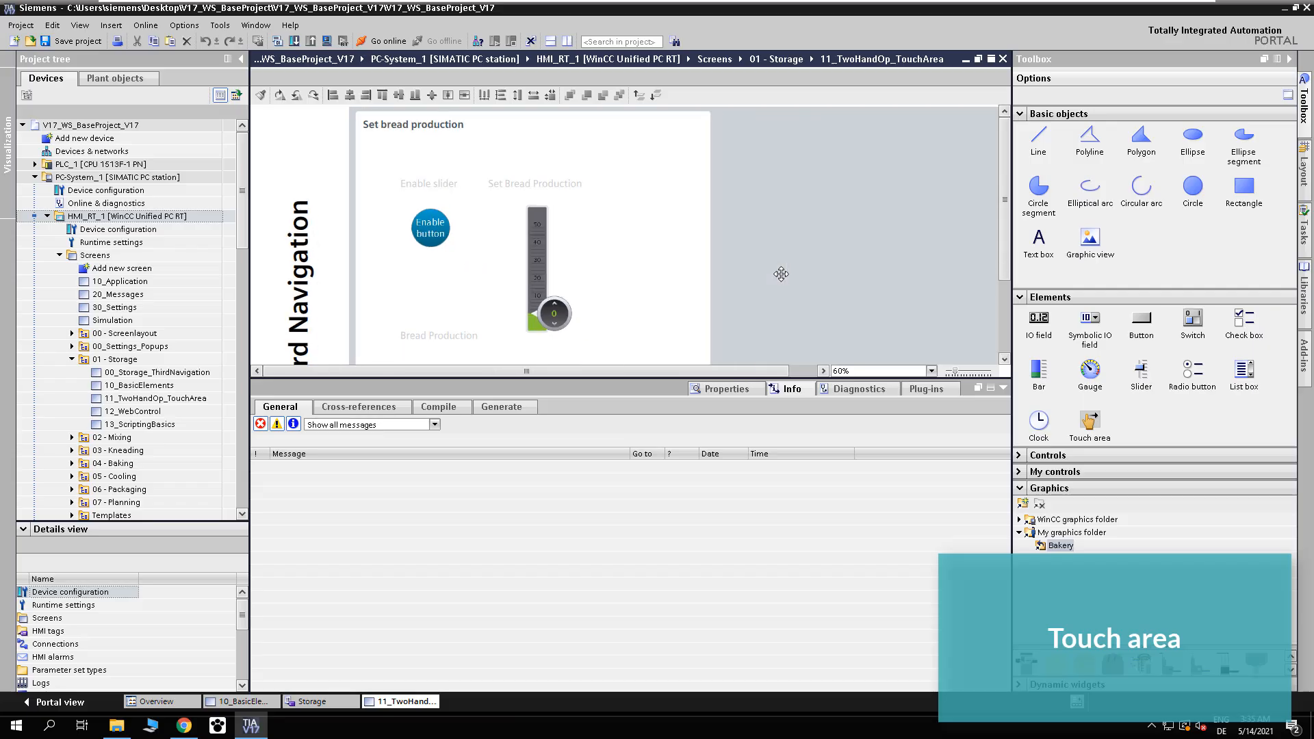
scroll(782, 274, "down", 1)
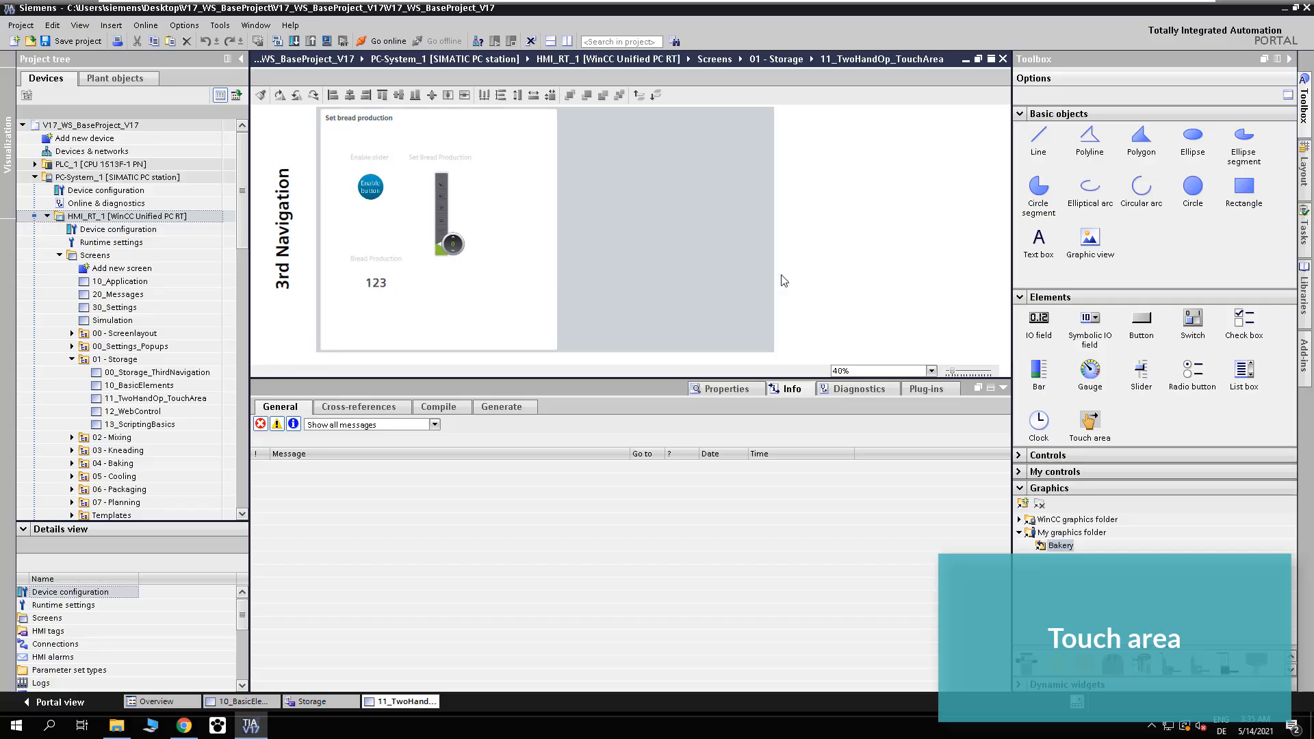
left_click_drag(1089, 419, 765, 346)
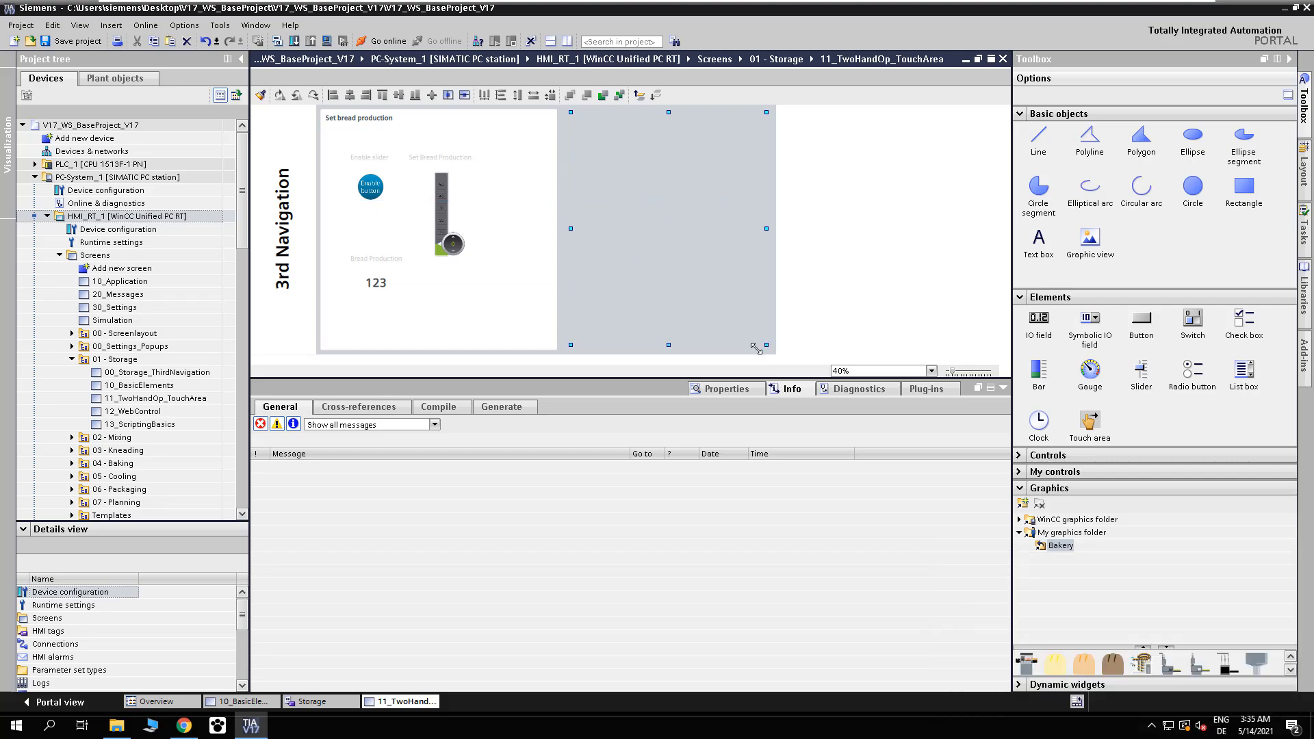
Step: Set the touch area's background color to light blue (167, 225, 243)
left_click(729, 389)
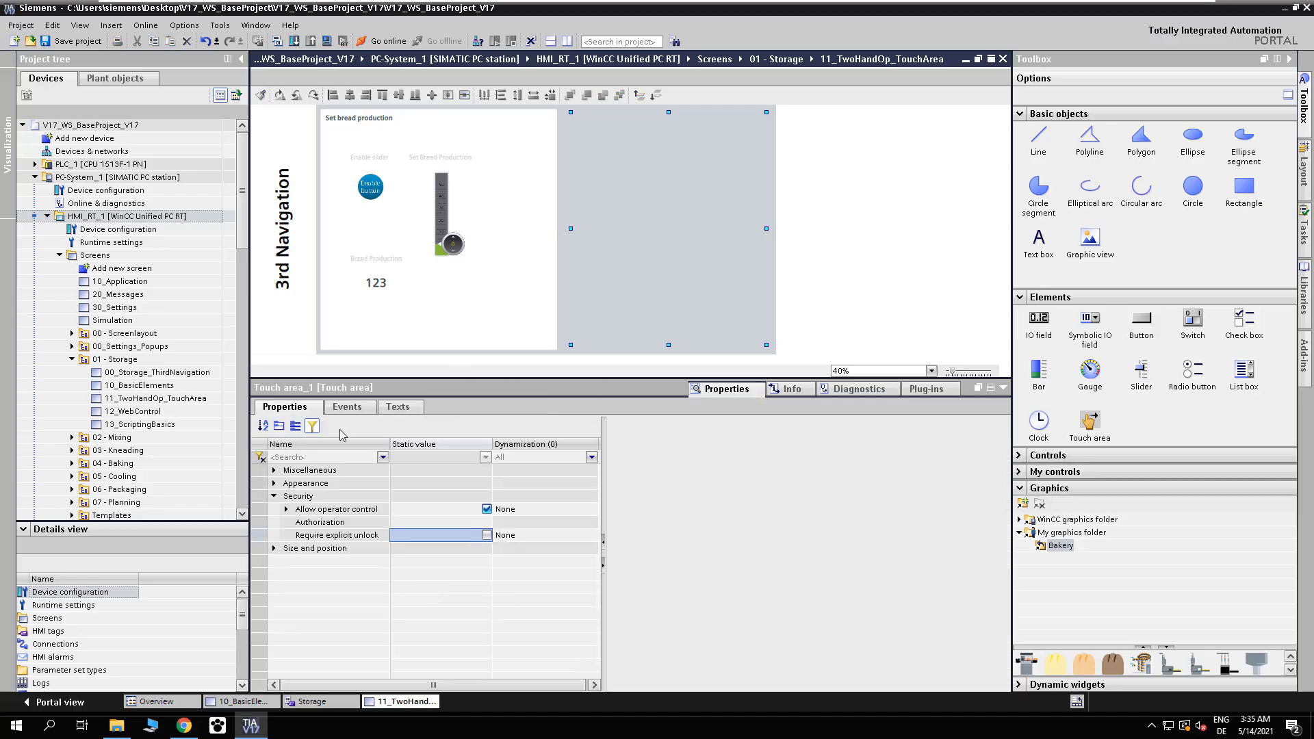
left_click(274, 483)
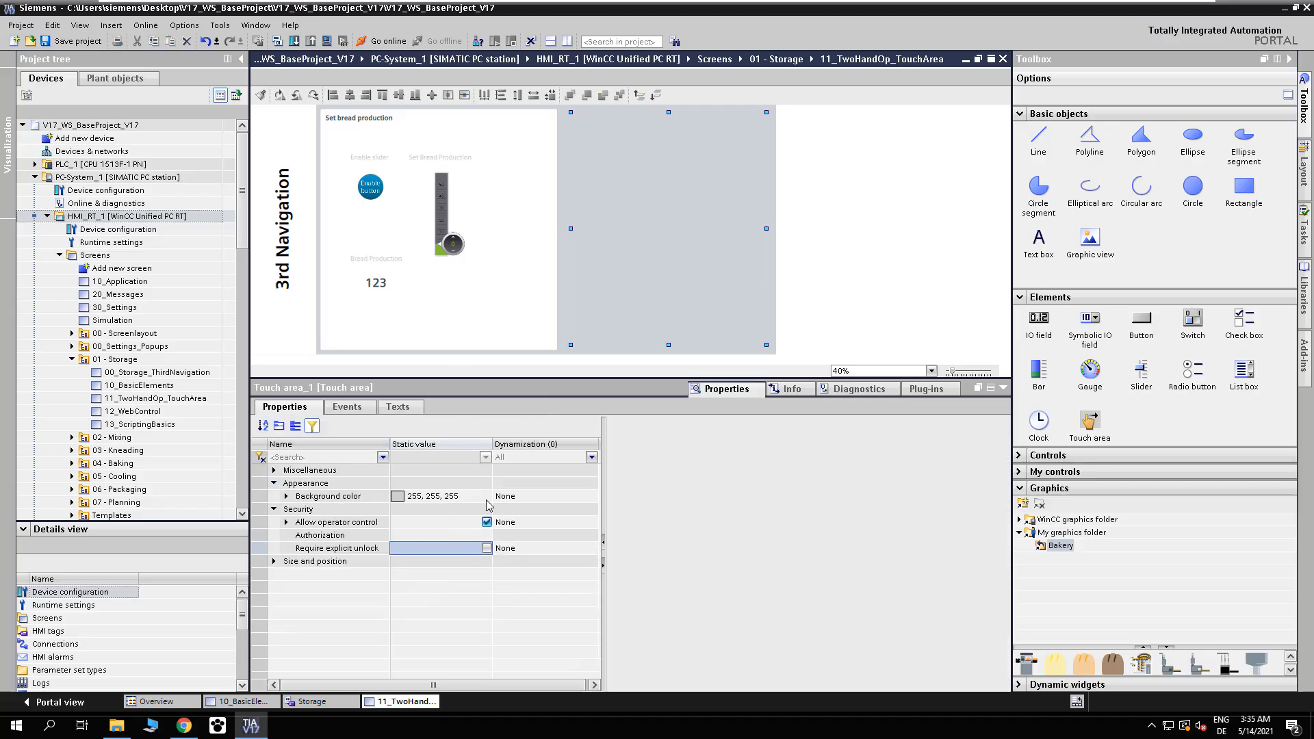
left_click(482, 497)
left_click(486, 497)
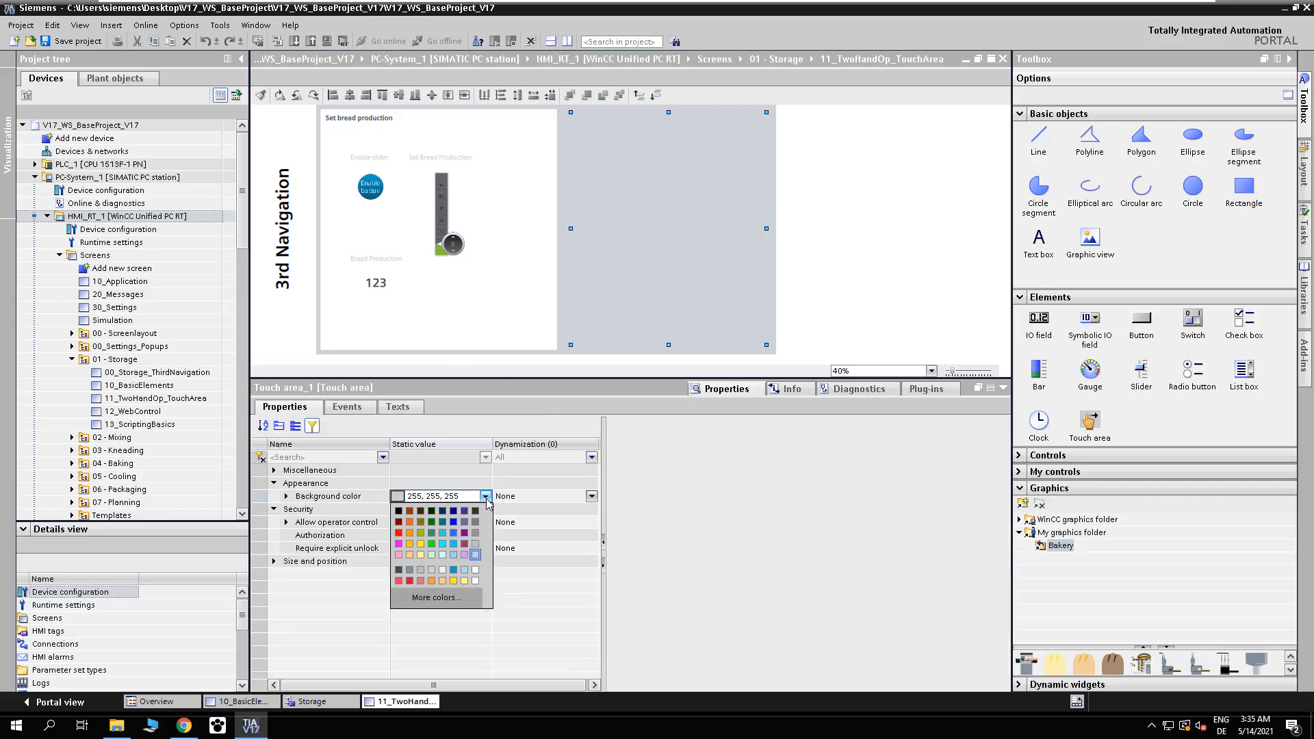
left_click(464, 571)
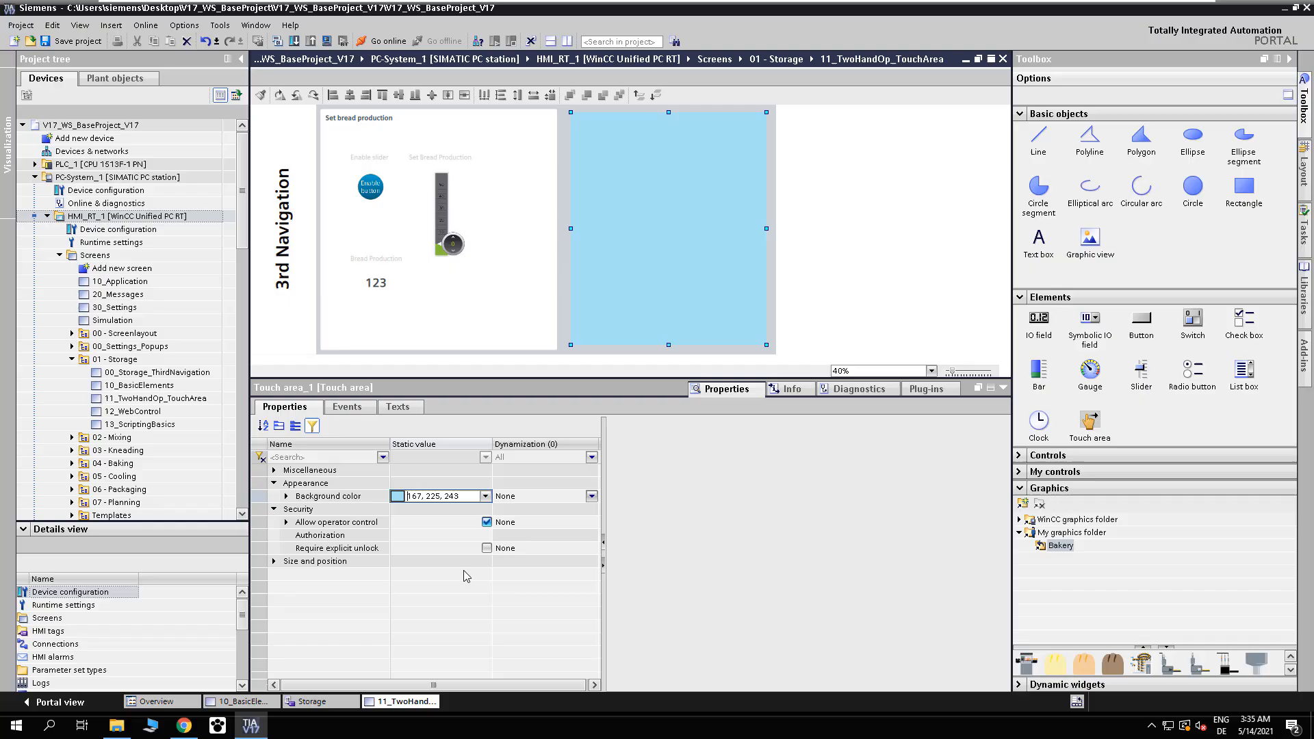
Step: Add the IncreaseTag function to the touch area's "Gesture detected" event
left_click(347, 407)
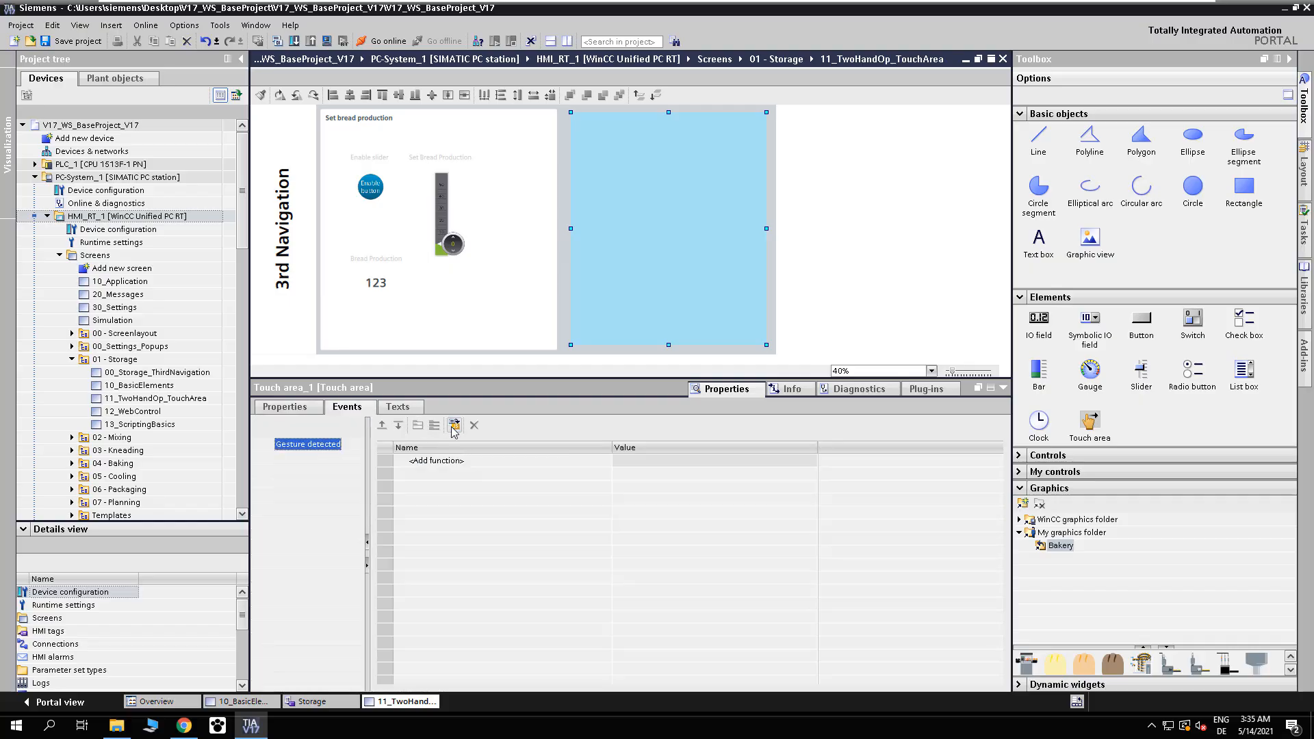
left_click(462, 461)
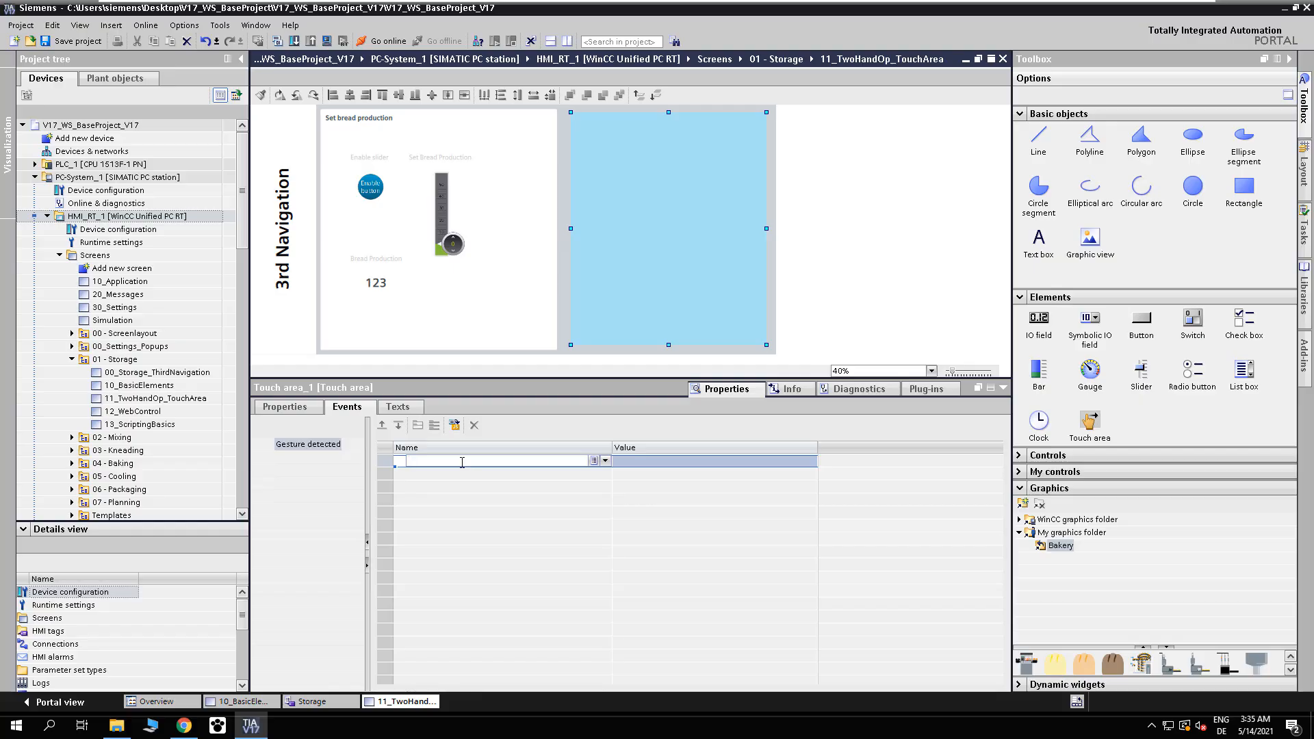
type("increa")
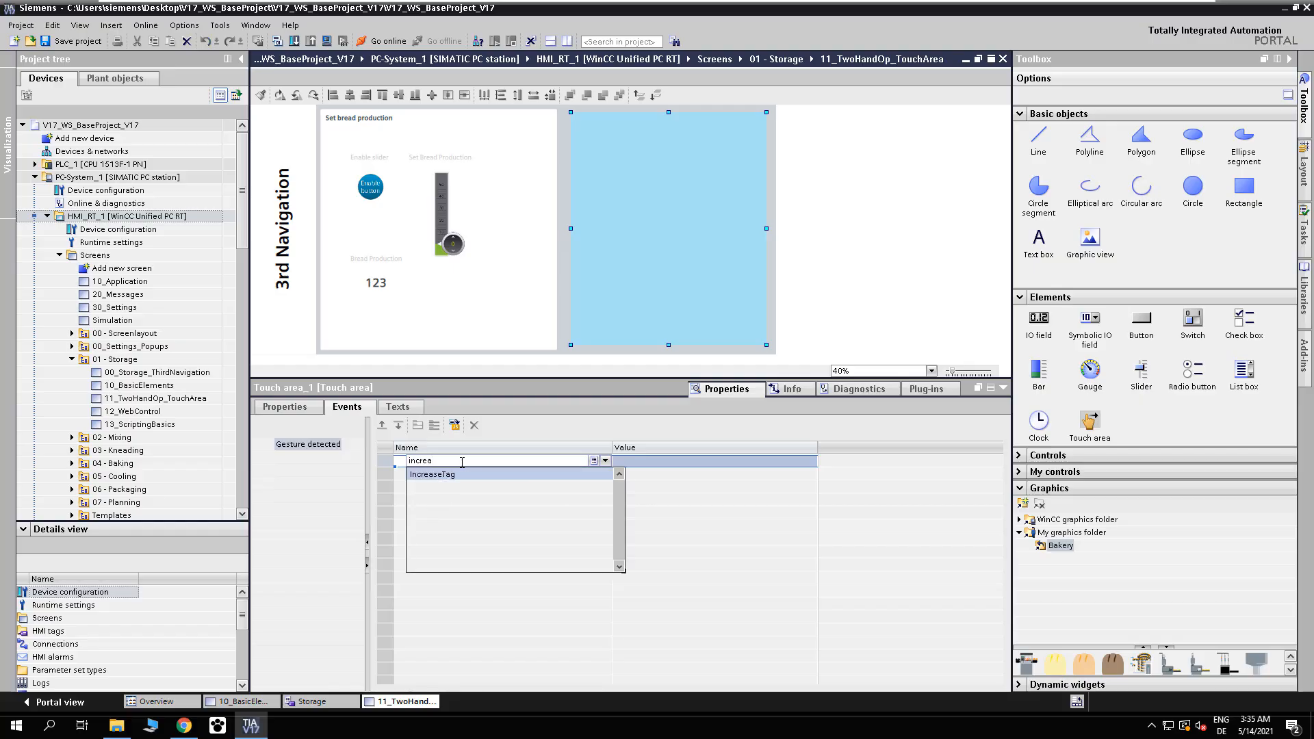
key("Return")
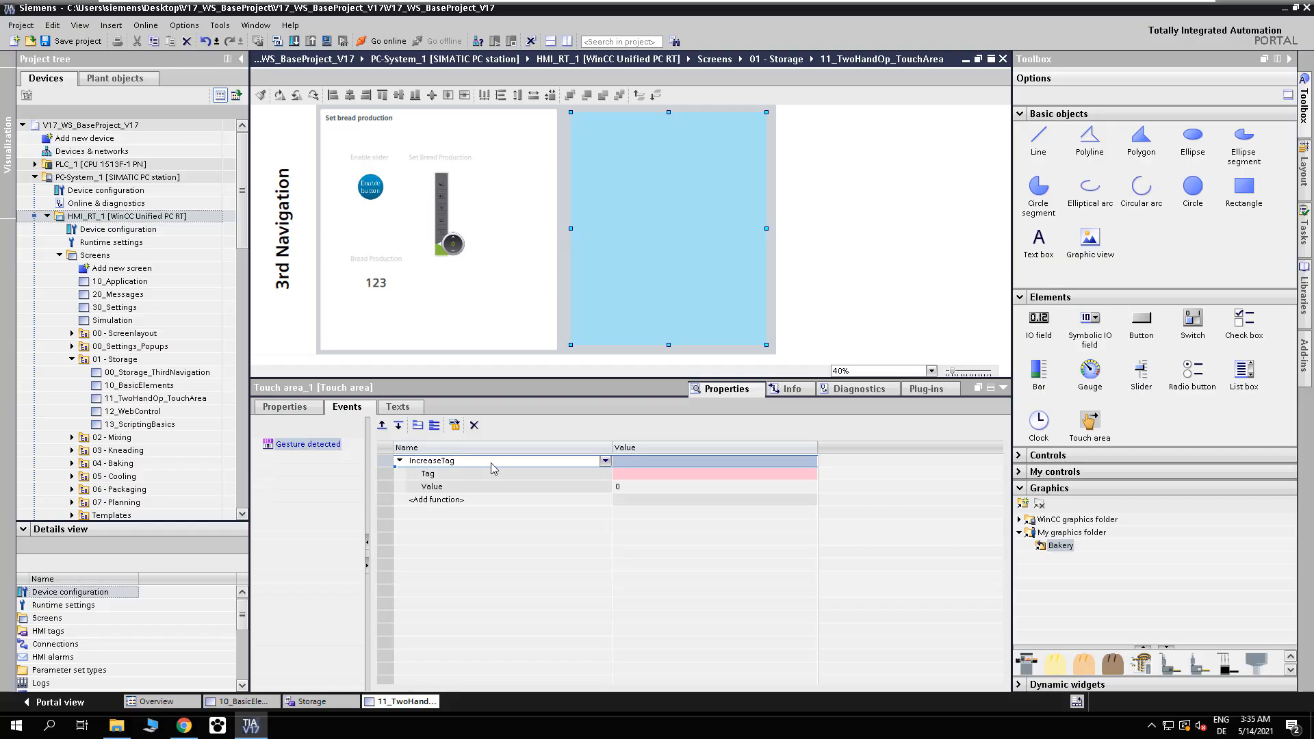
Step: Assign Simulation_Tags_instBread_UDT.BreadSet as the IncreaseTag function's tag and set its value to 5
left_click(798, 477)
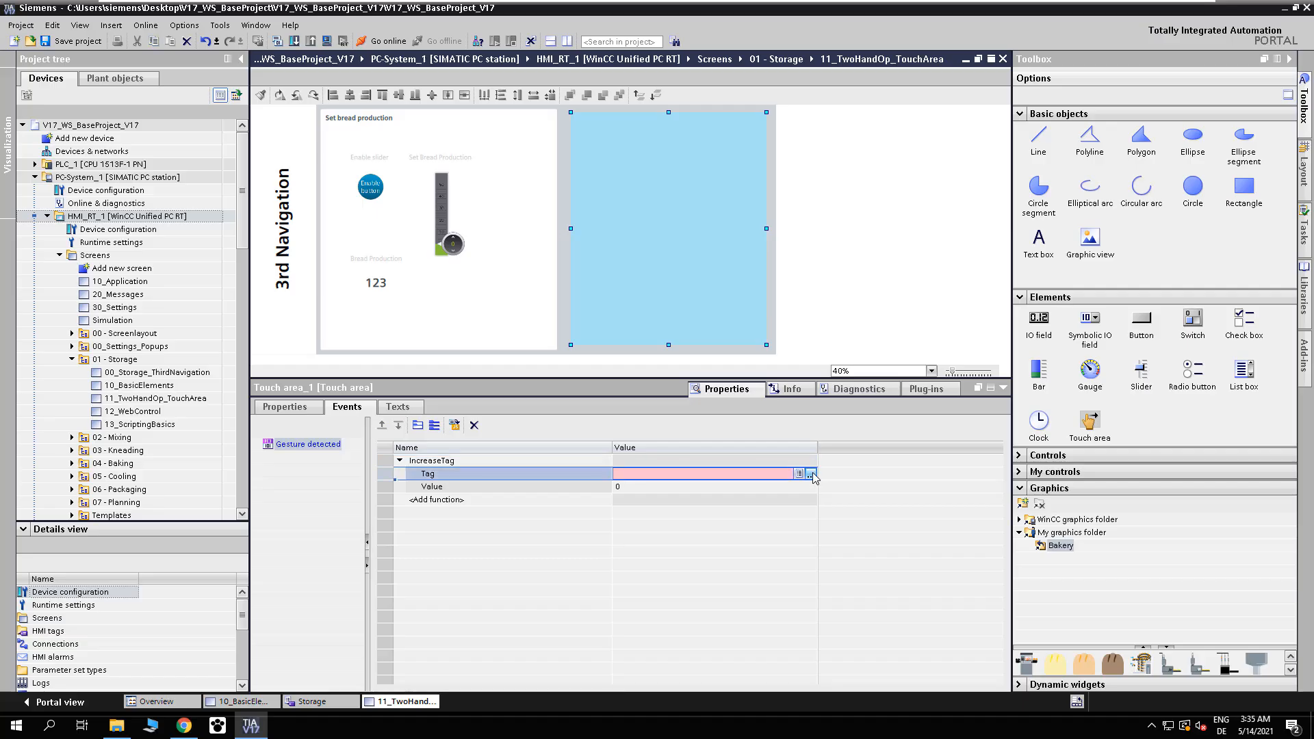
left_click(799, 473)
left_click_drag(762, 531, 771, 532)
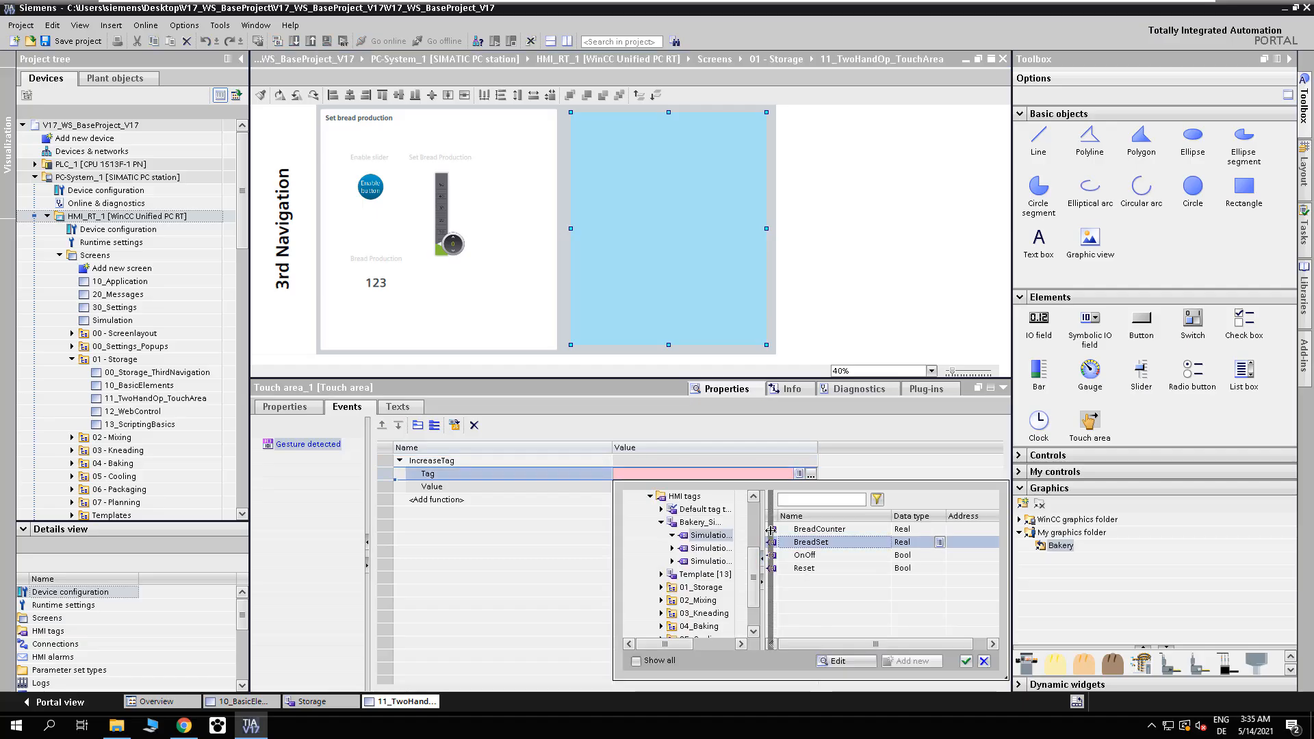
left_click(715, 523)
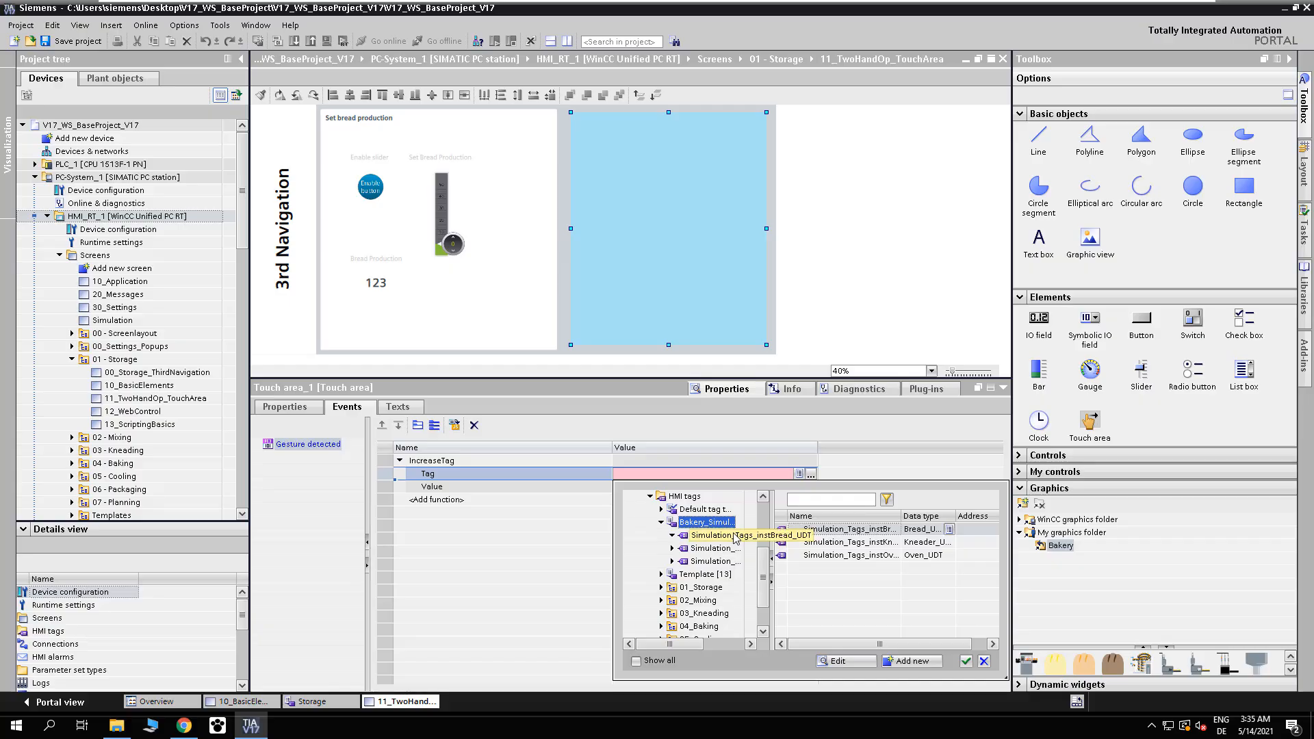
left_click(735, 536)
left_click(824, 543)
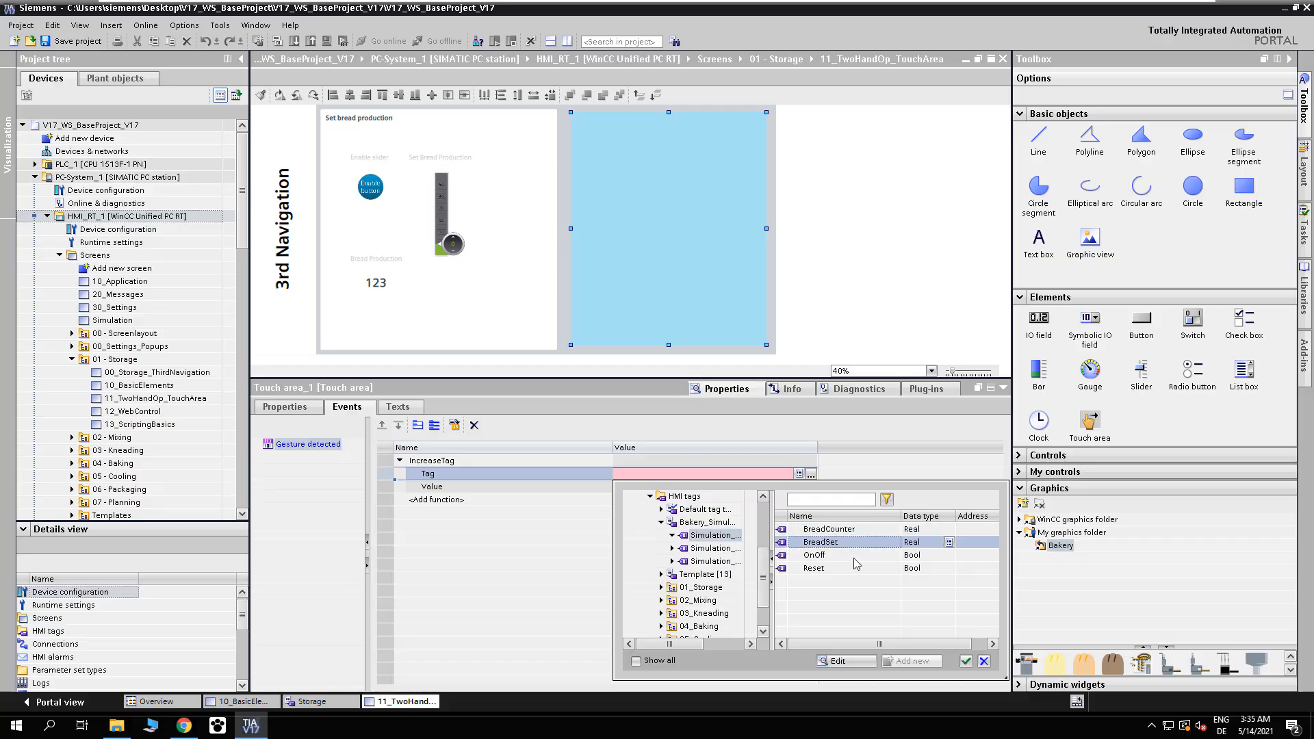
left_click(966, 660)
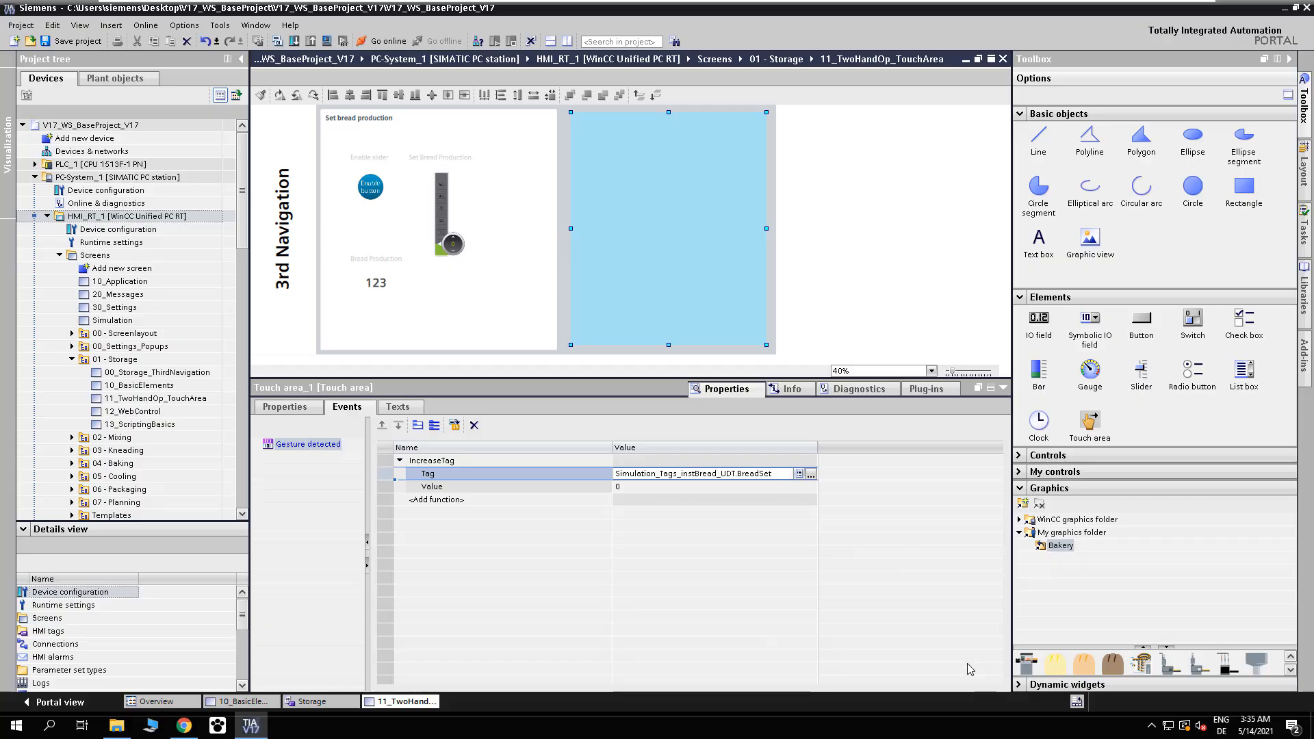
left_click(662, 487)
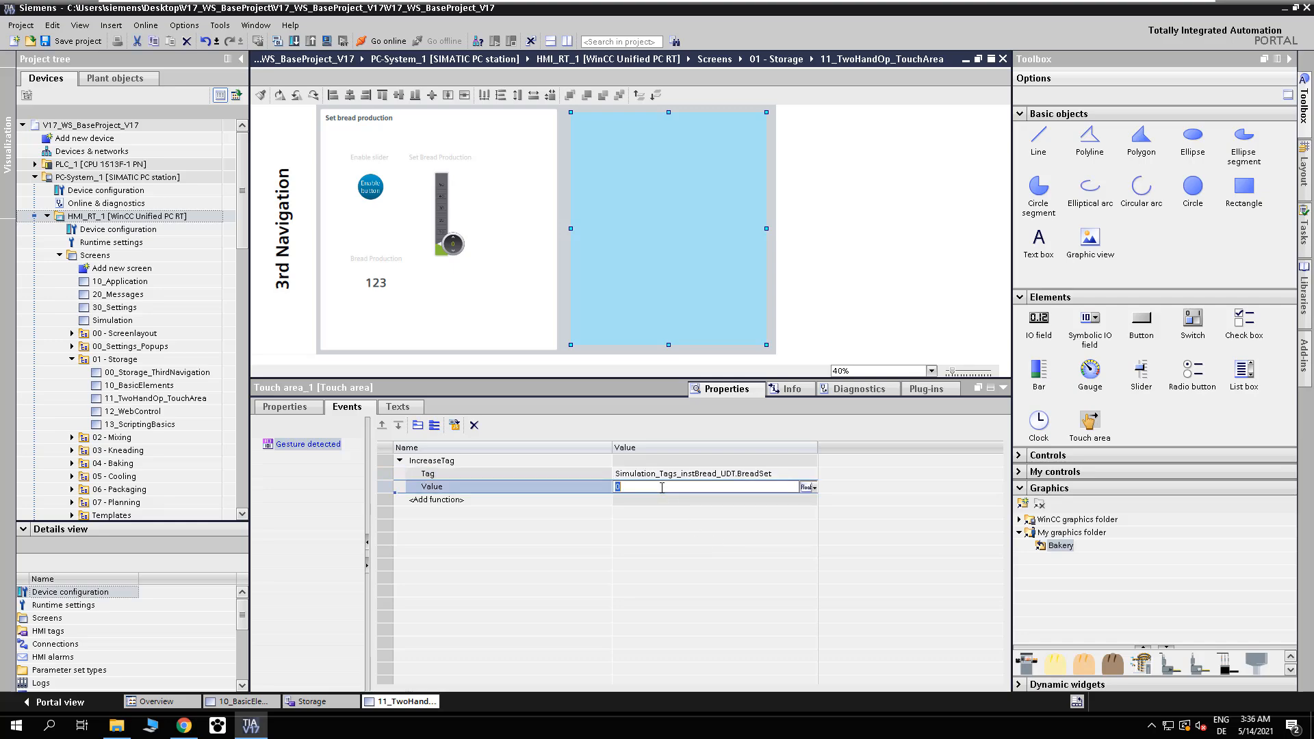
type("5")
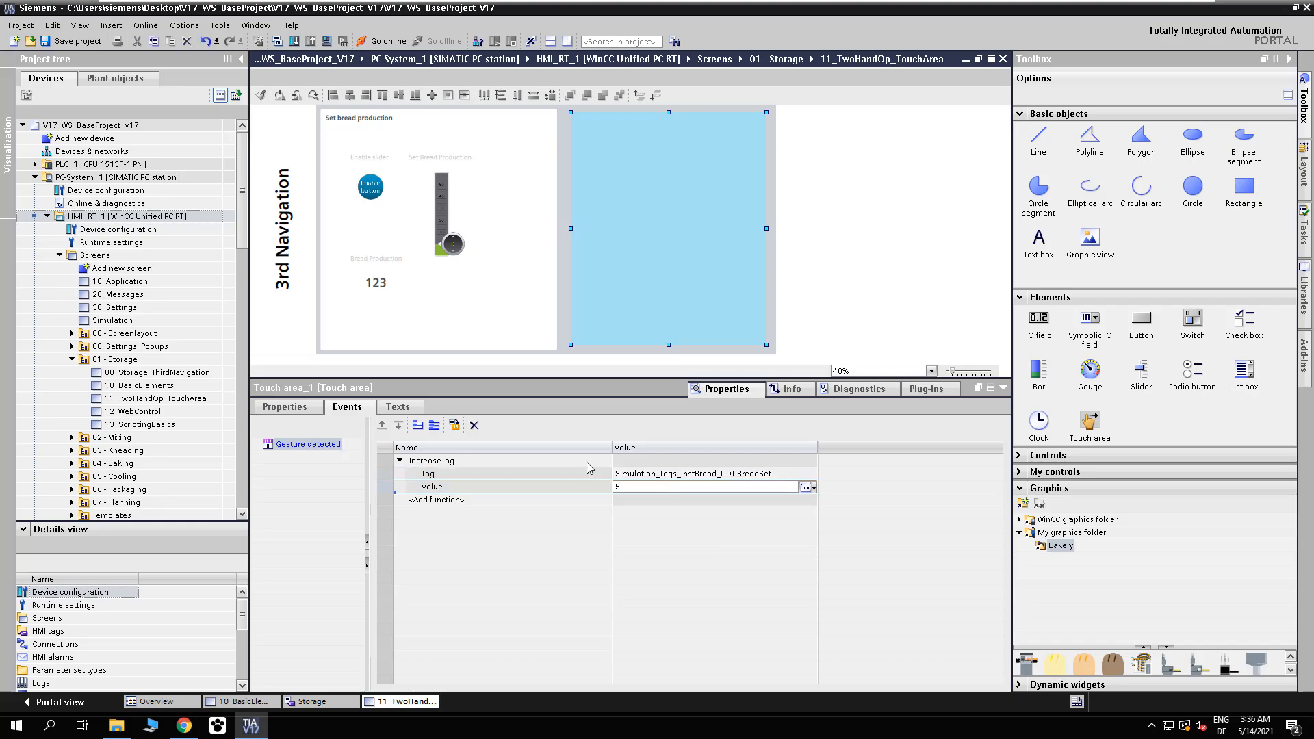
Step: Convert the event's function list to a script, cut out the IncreaseTag call and delete the emptied script
left_click(453, 425)
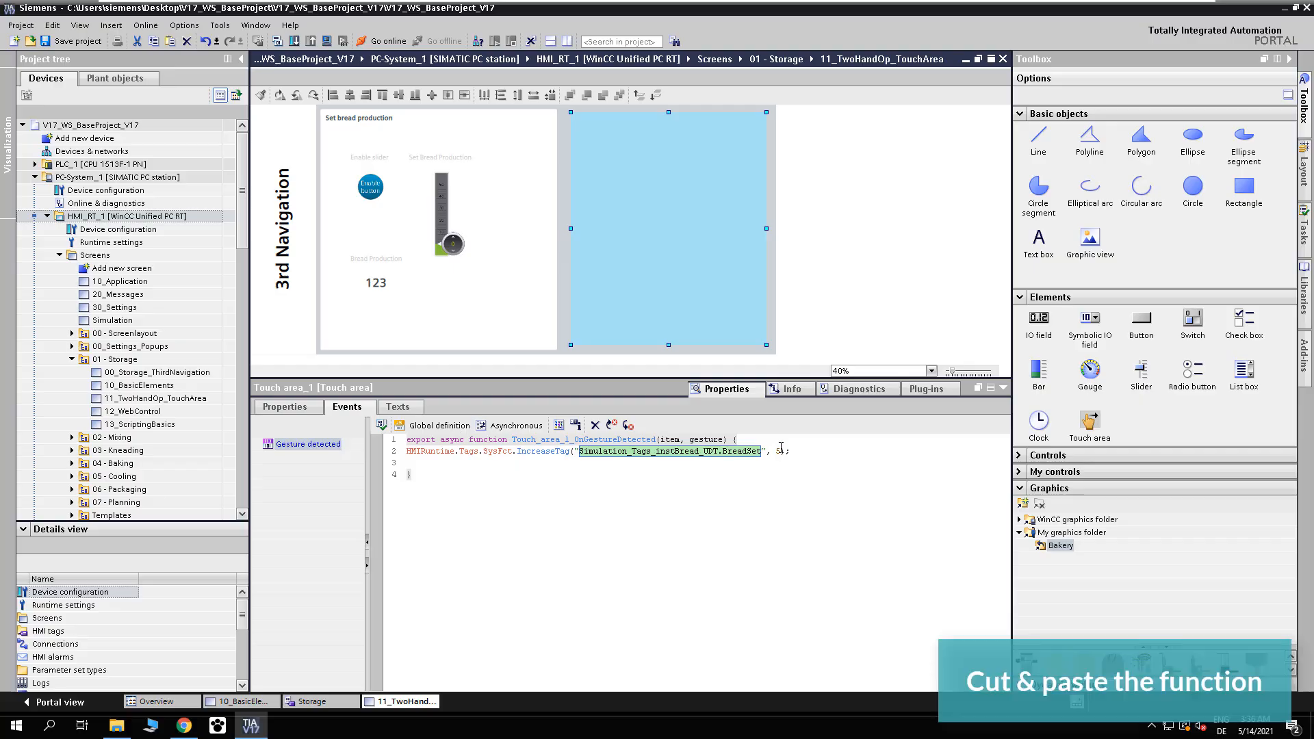
left_click_drag(792, 452, 408, 453)
key("ctrl+x")
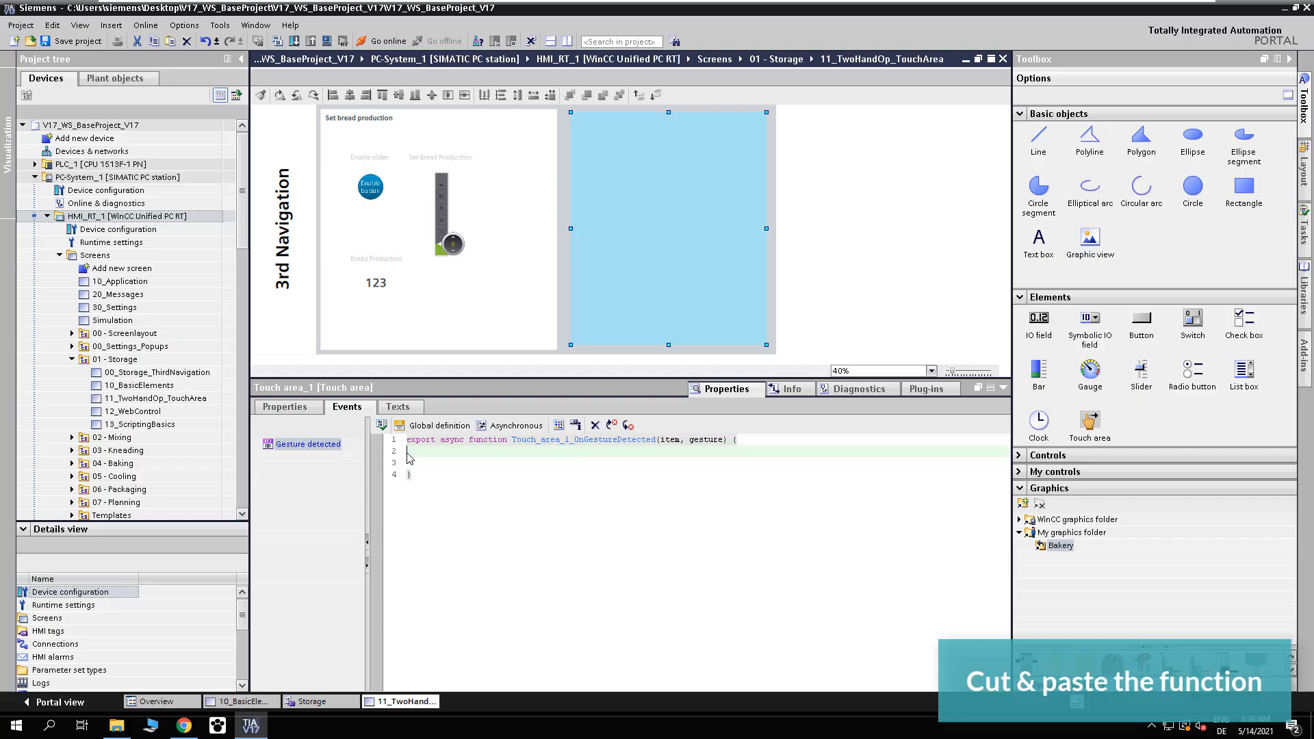
left_click(595, 426)
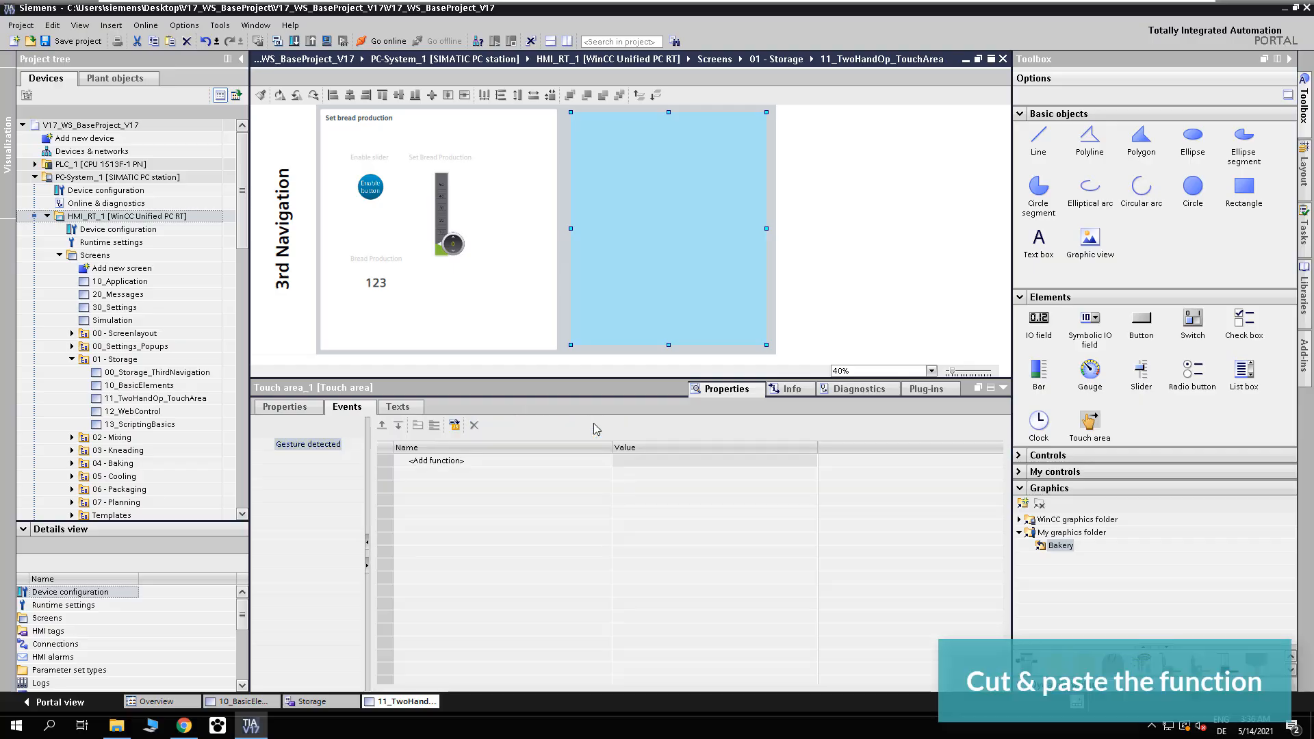
Step: Create a new gesture script whose condition checks for SwipeUp, replacing the "do something" comment with the cut IncreaseTag call
left_click(454, 425)
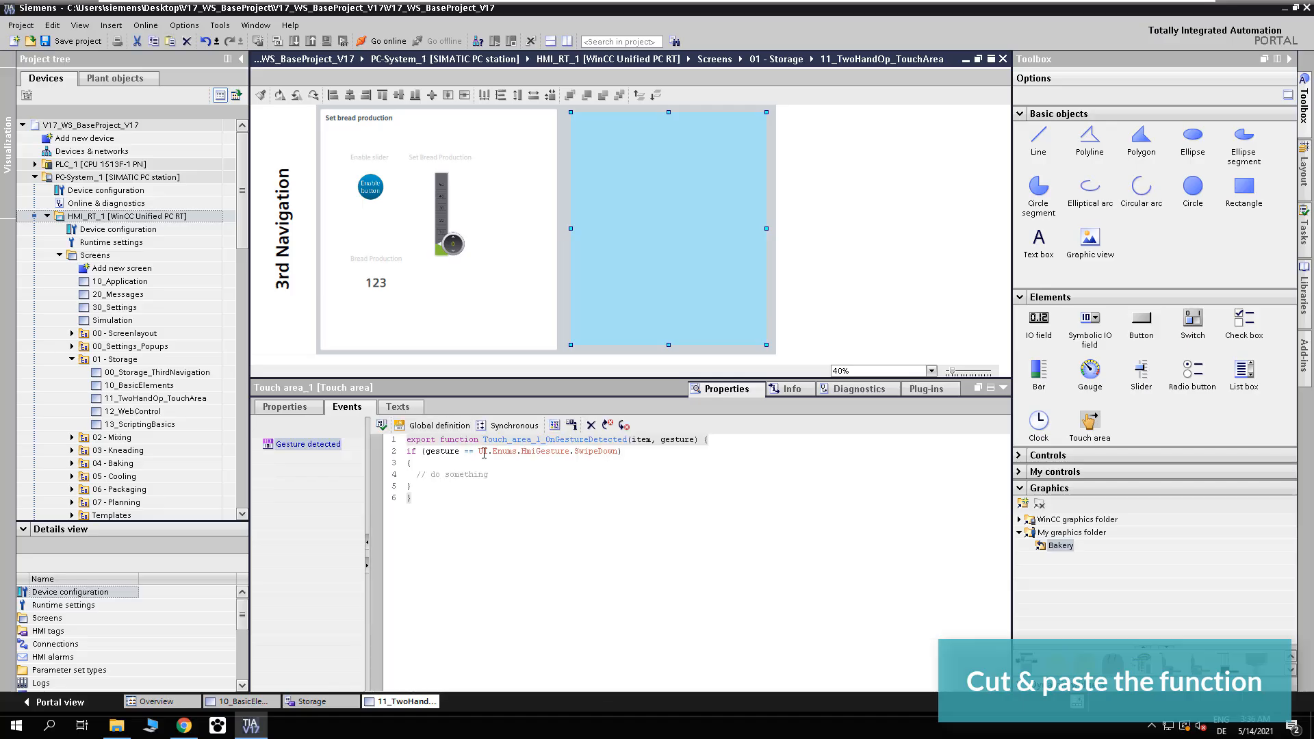
left_click(576, 451)
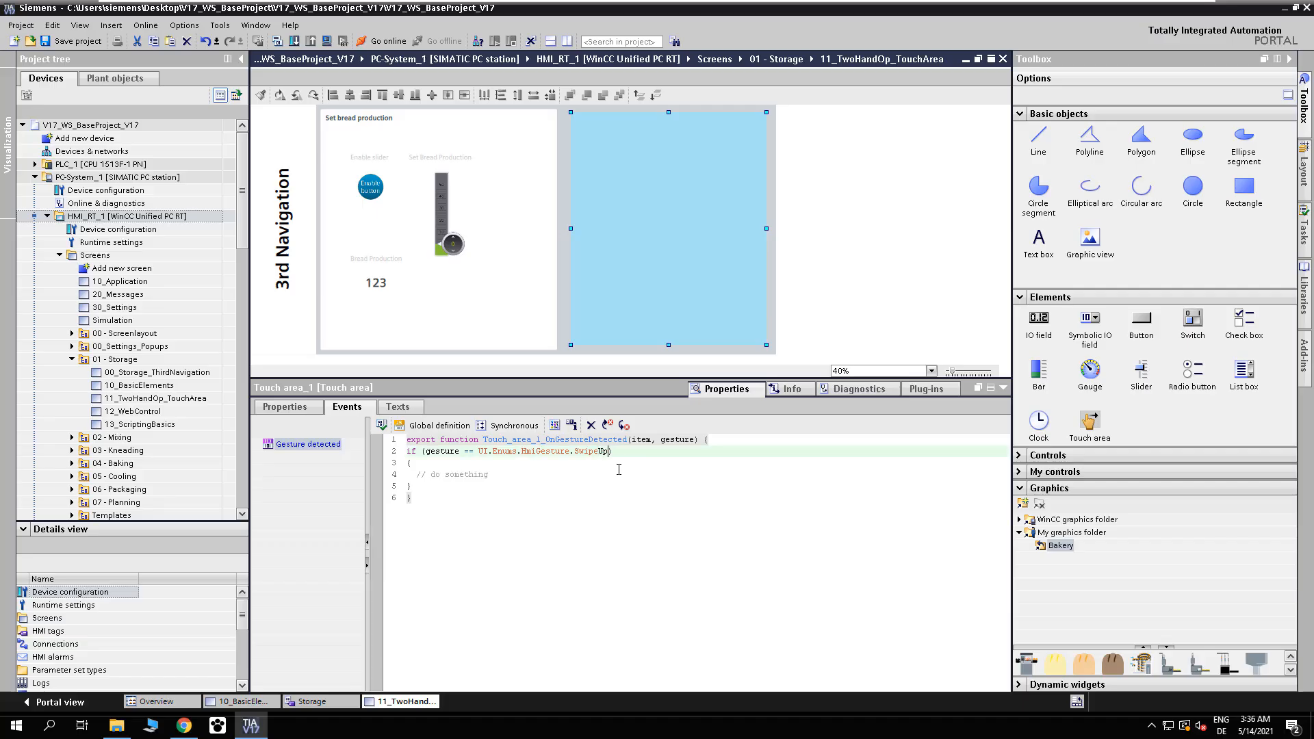
left_click_drag(546, 480, 420, 484)
key("ctrl+v")
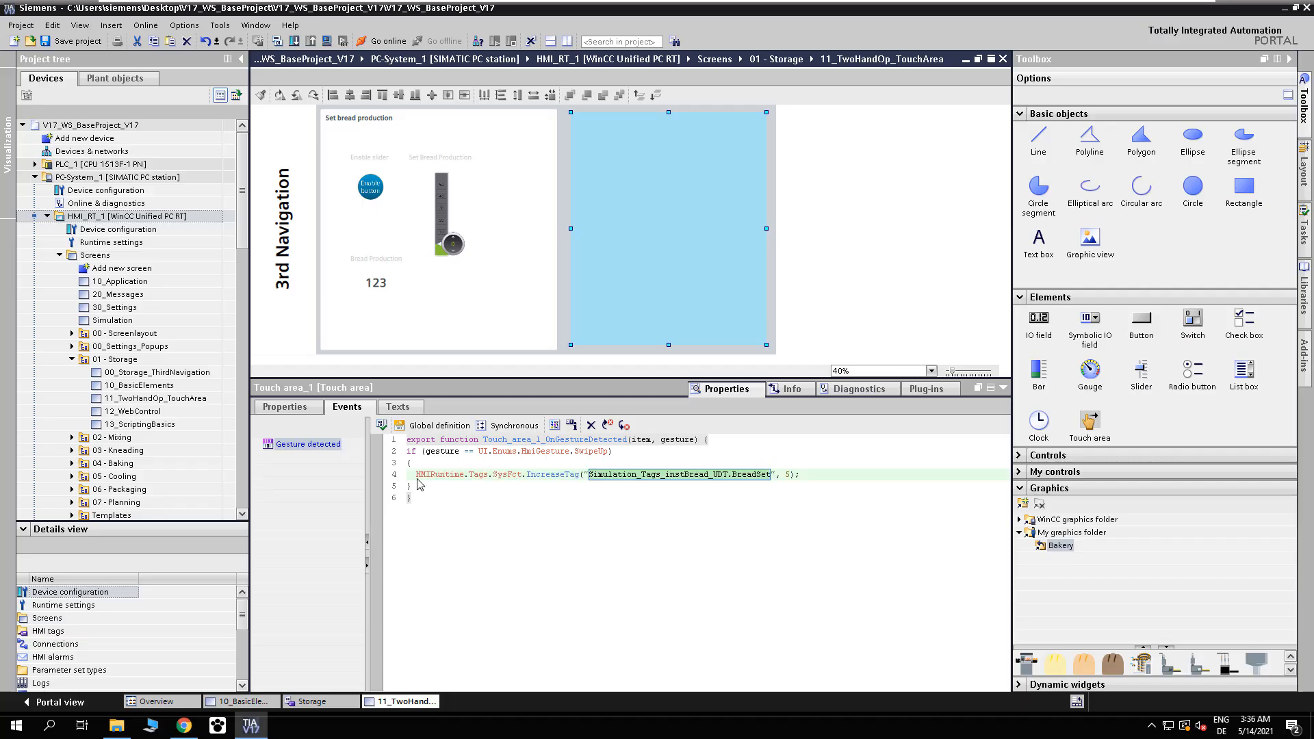
Step: Duplicate the complete SwipeUp if block below the original inside the Gesture detected function
left_click(431, 484)
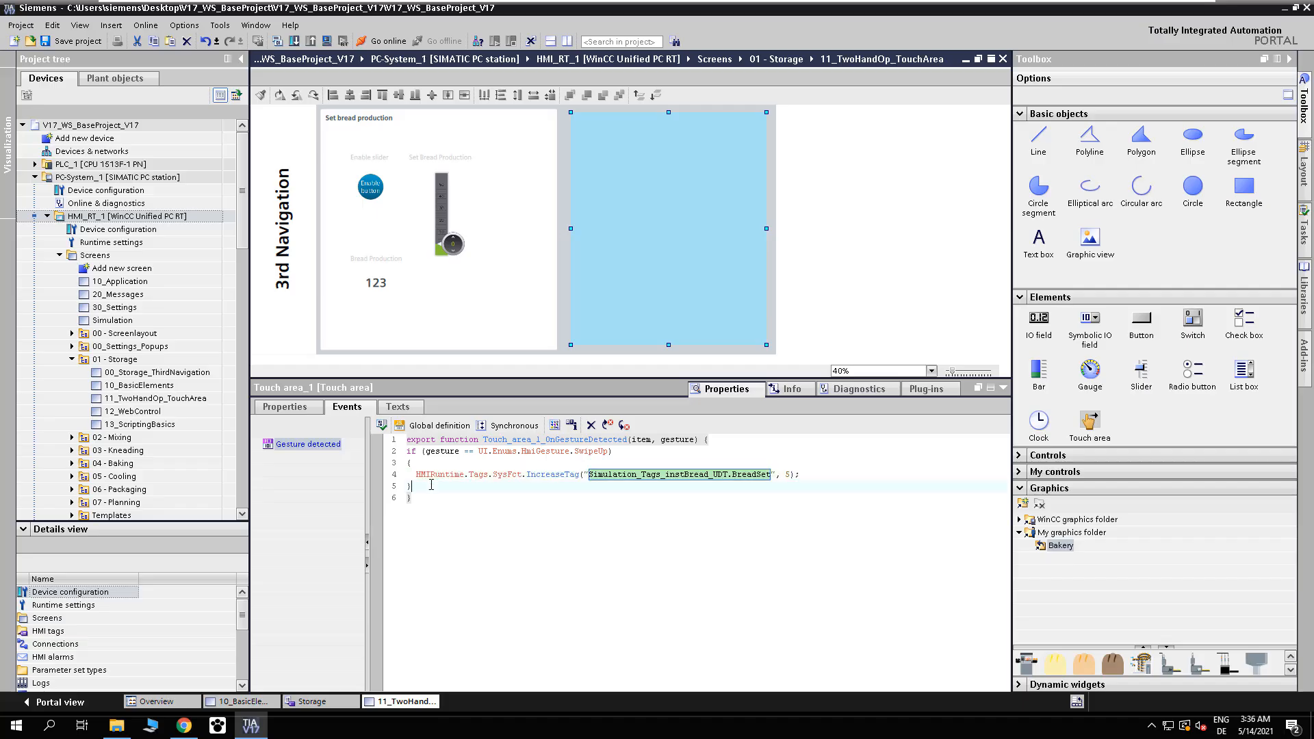
left_click_drag(428, 488, 397, 453)
key("ctrl+c")
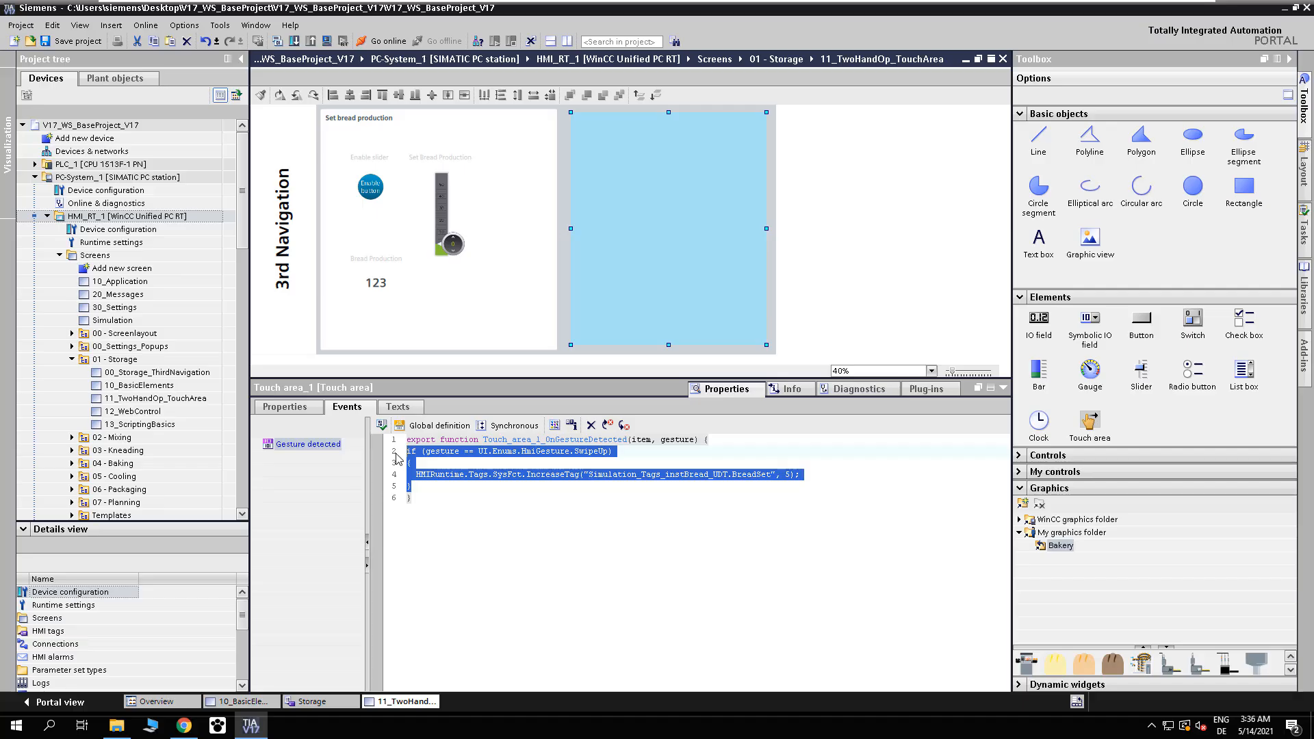
left_click(424, 484)
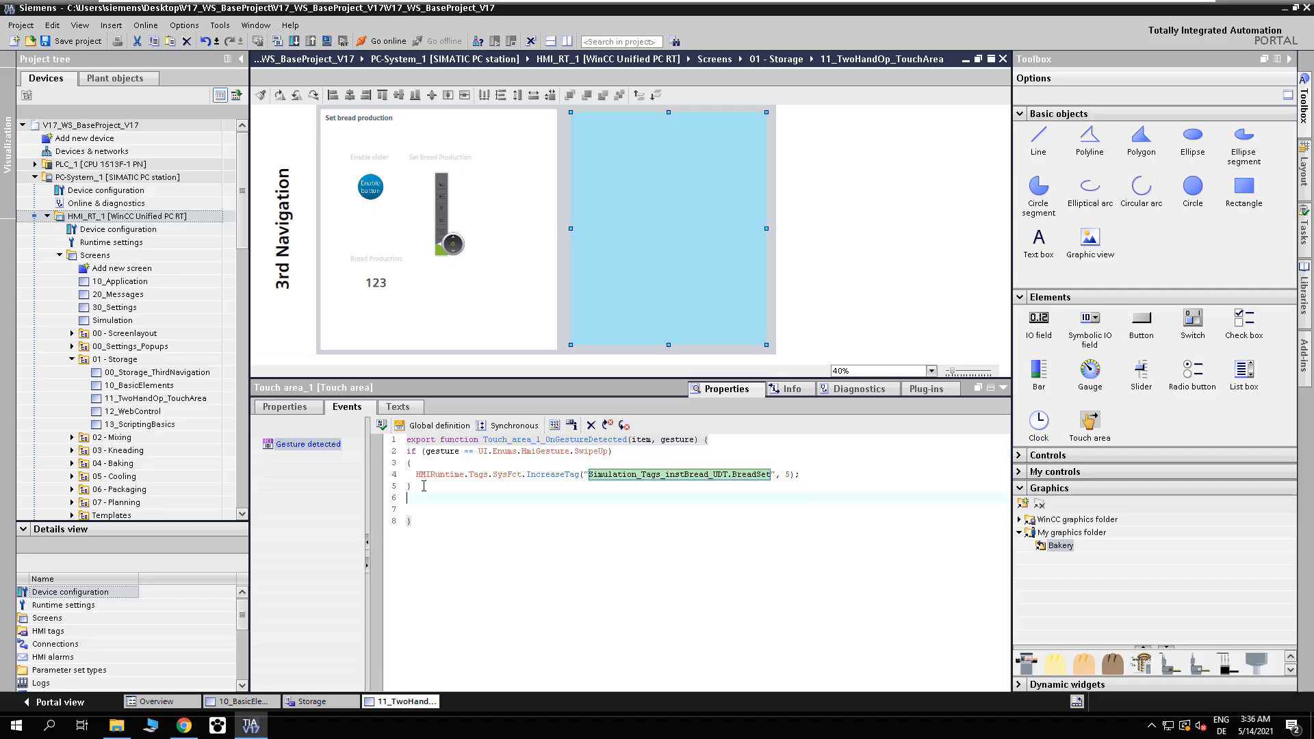
key("ctrl+v")
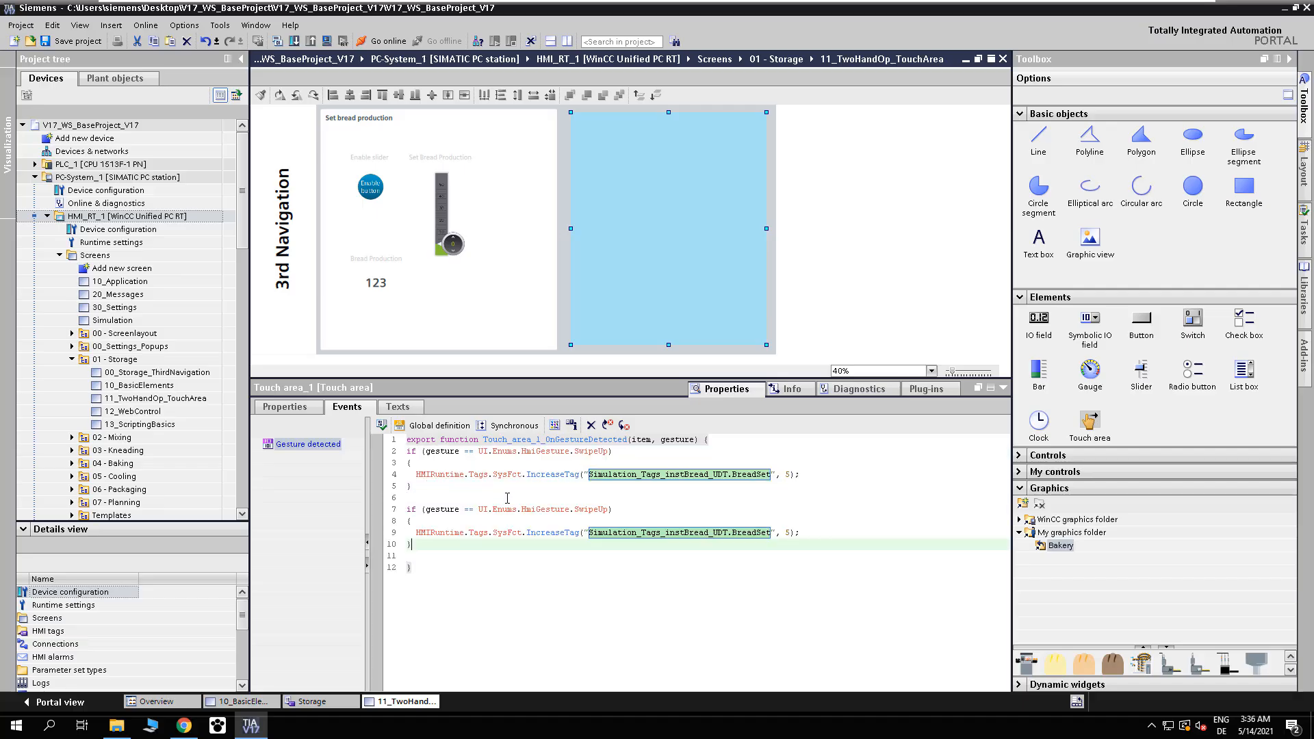
Step: Change the second if block to check for SwipeDown and call DecreaseTag
left_click(606, 509)
key("BackSpace")
key("BackSpace")
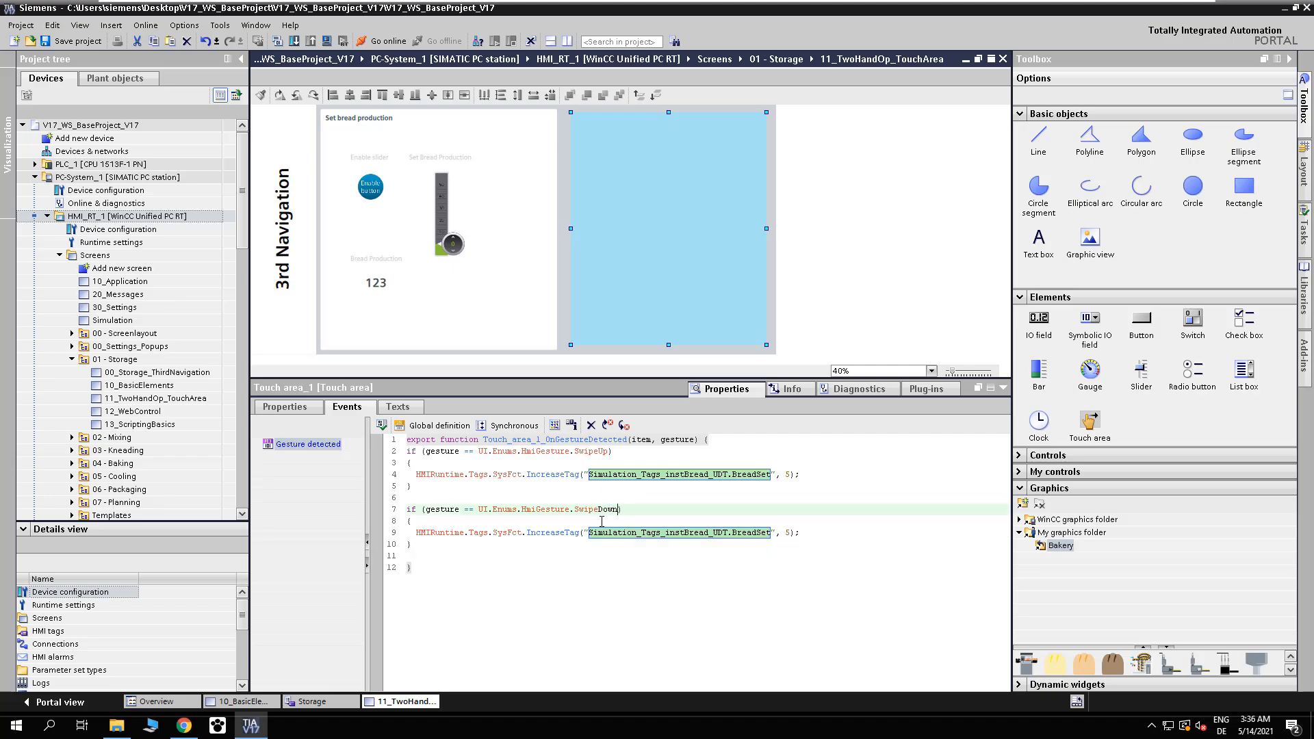
left_click(537, 533)
key("BackSpace")
key("BackSpace")
type("De")
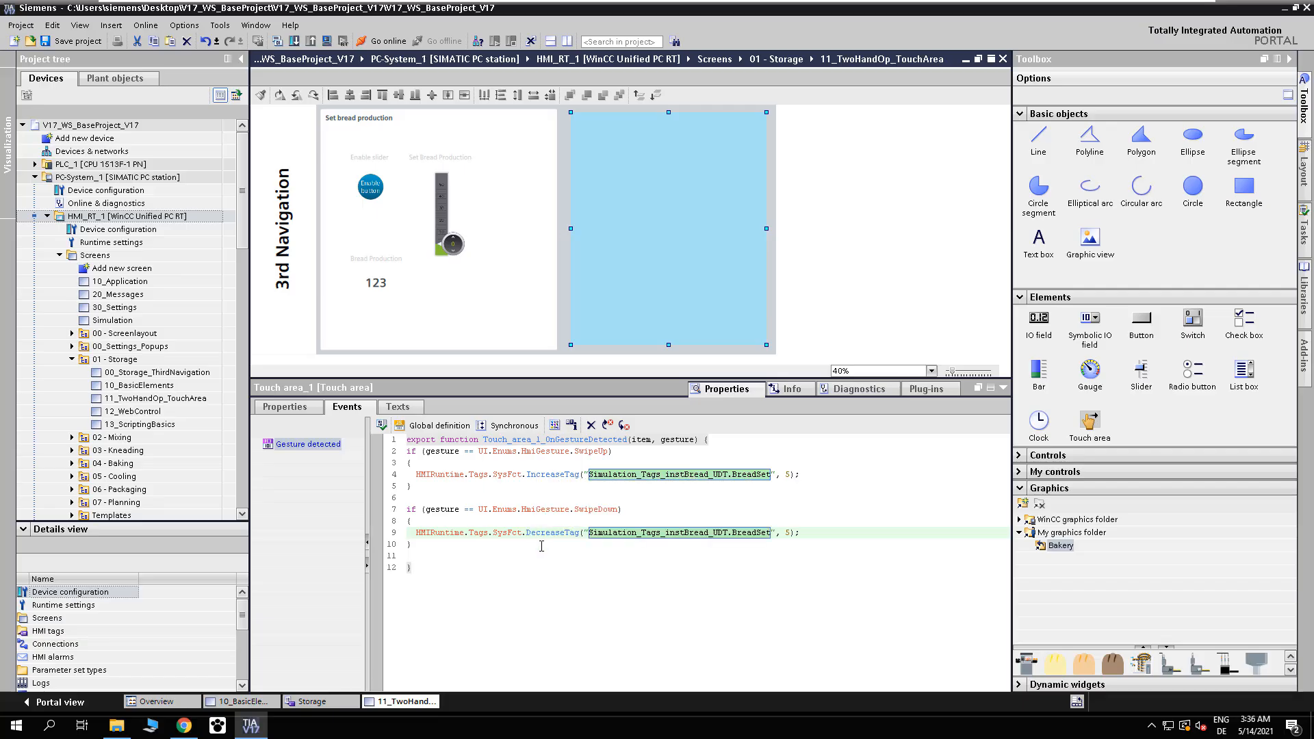
left_click(541, 547)
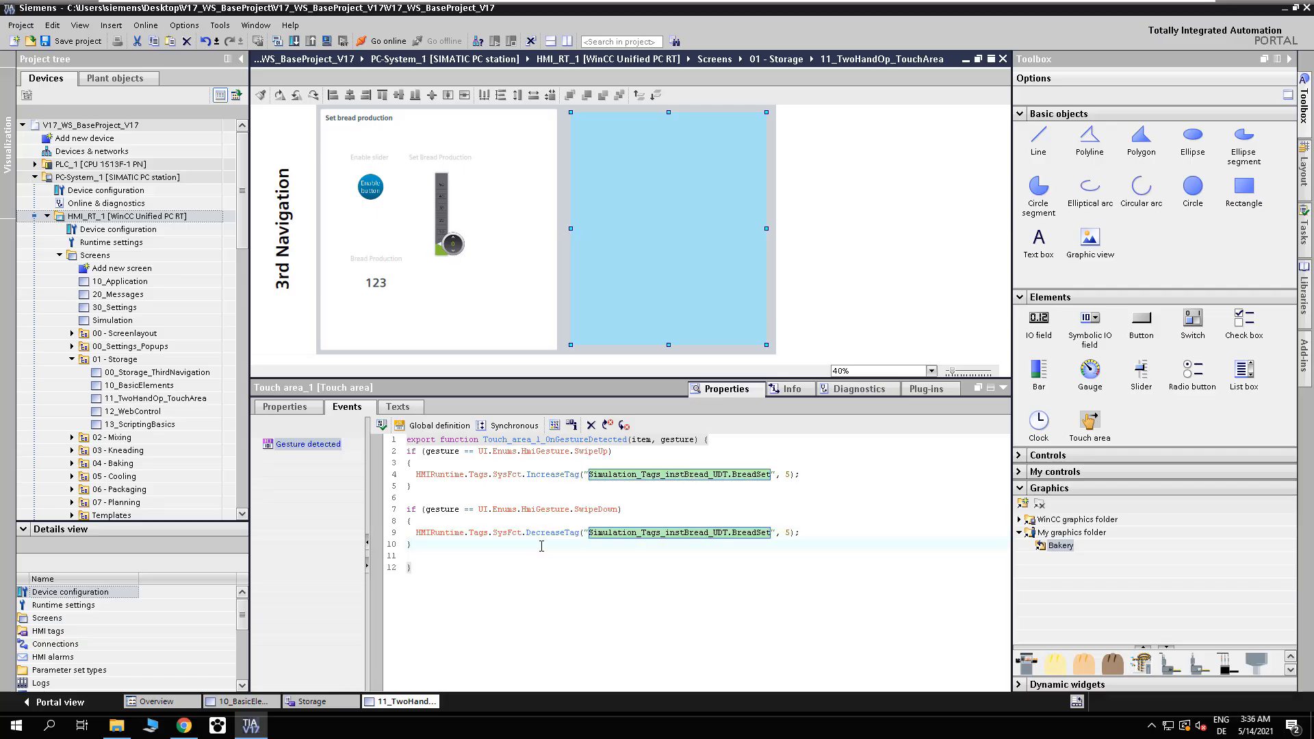
Step: Compile and download HMI_RT_1 with the new gesture script to the device and switch to the runtime in Chrome
left_click(228, 217)
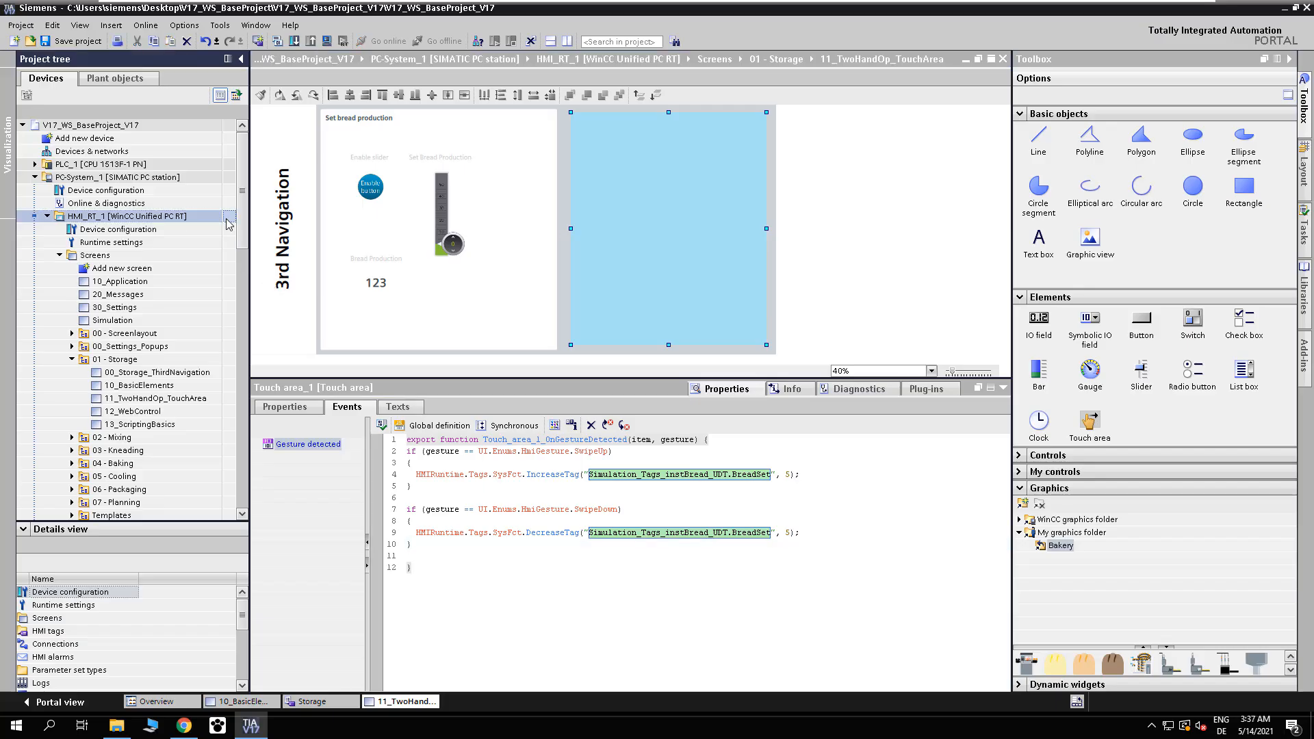
left_click(328, 42)
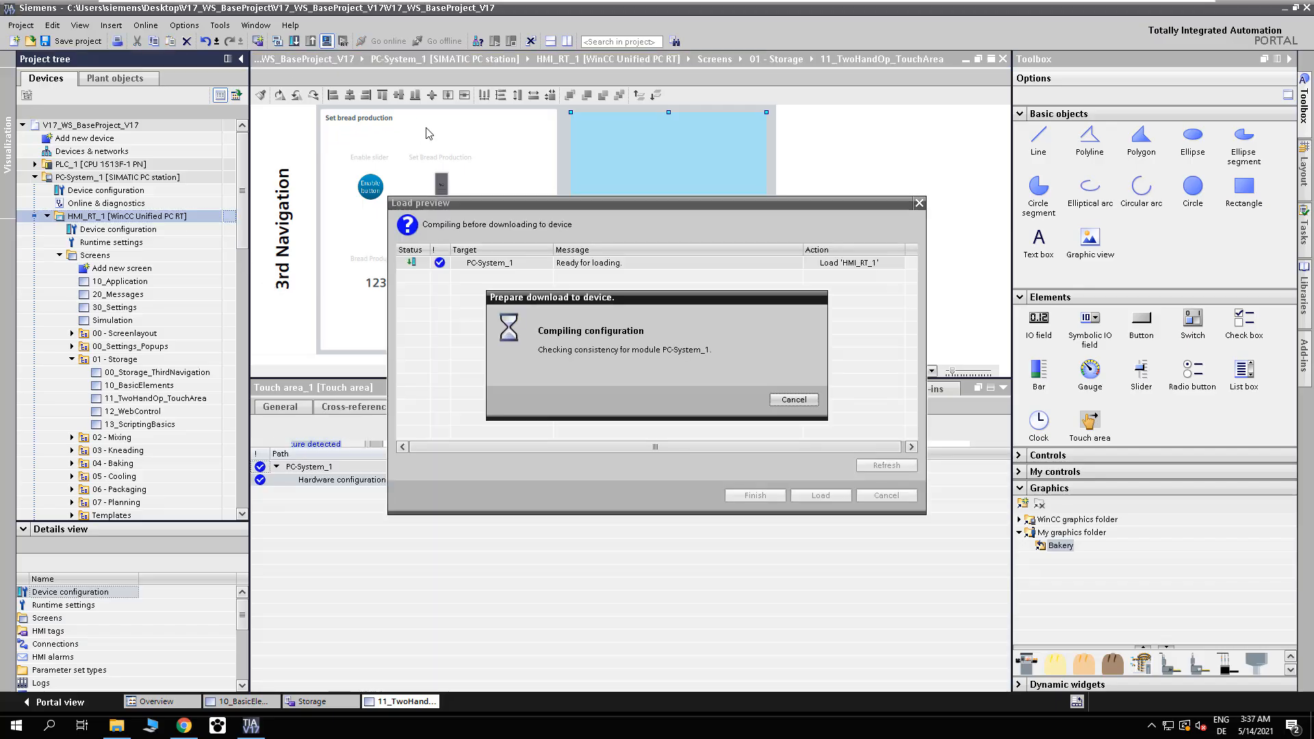
left_click(820, 495)
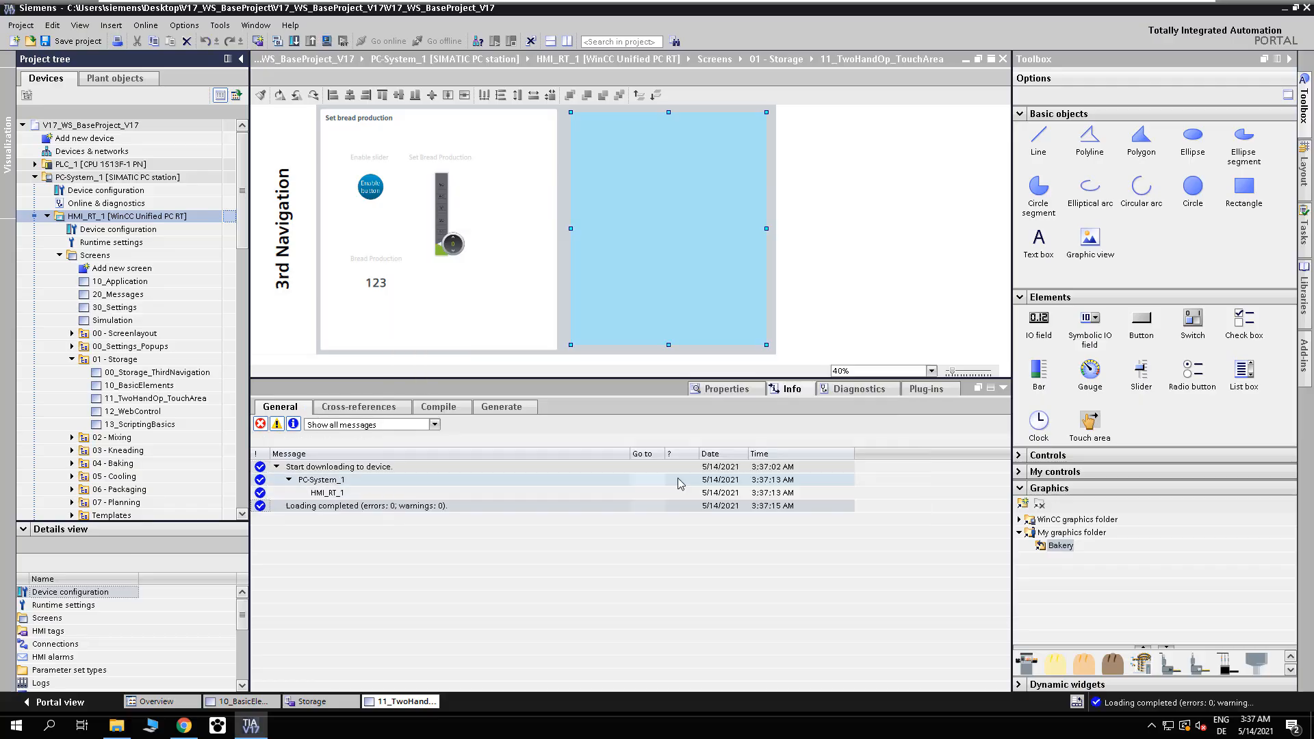
left_click(183, 726)
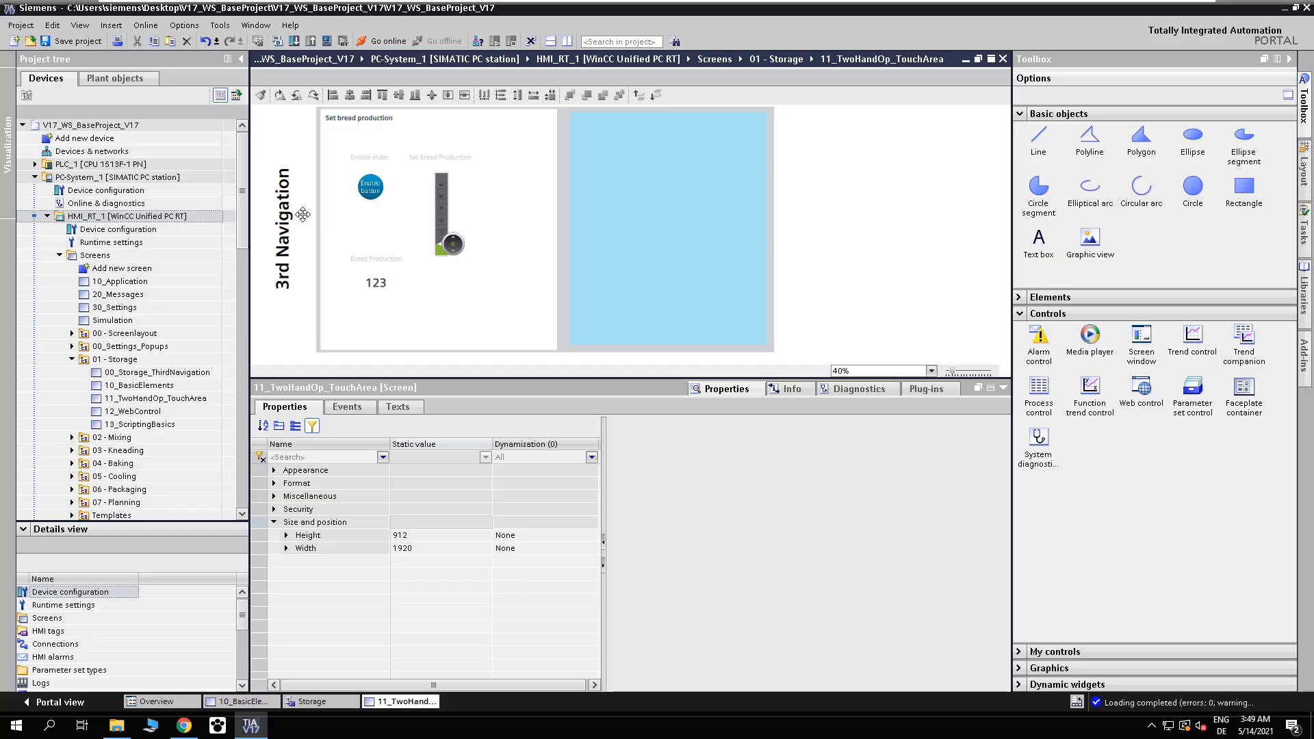
Step: Copy bakery_original and Bread-Mini_original from the ScreenEngineering folder inside Participant_Files on the desktop using File Explorer
left_click(116, 726)
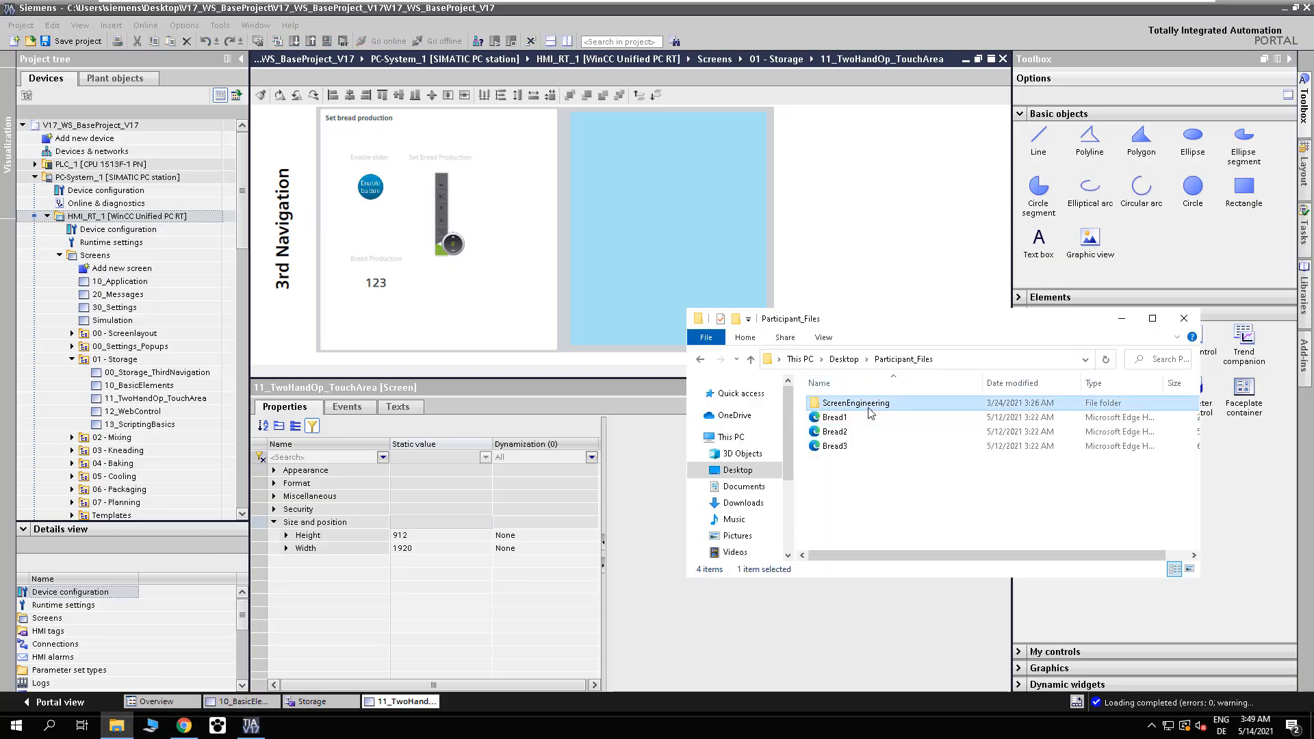
double_click(858, 403)
left_click_drag(1027, 436, 850, 428)
right_click(857, 439)
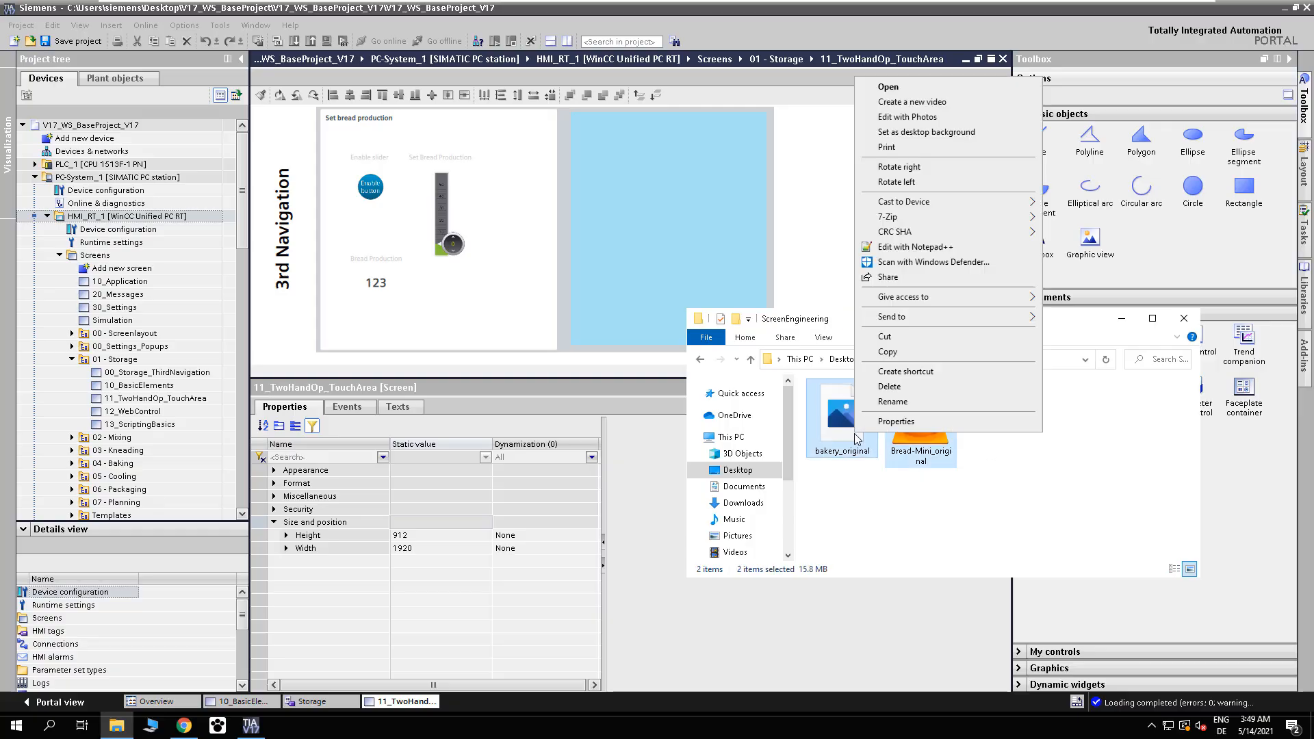
left_click(909, 357)
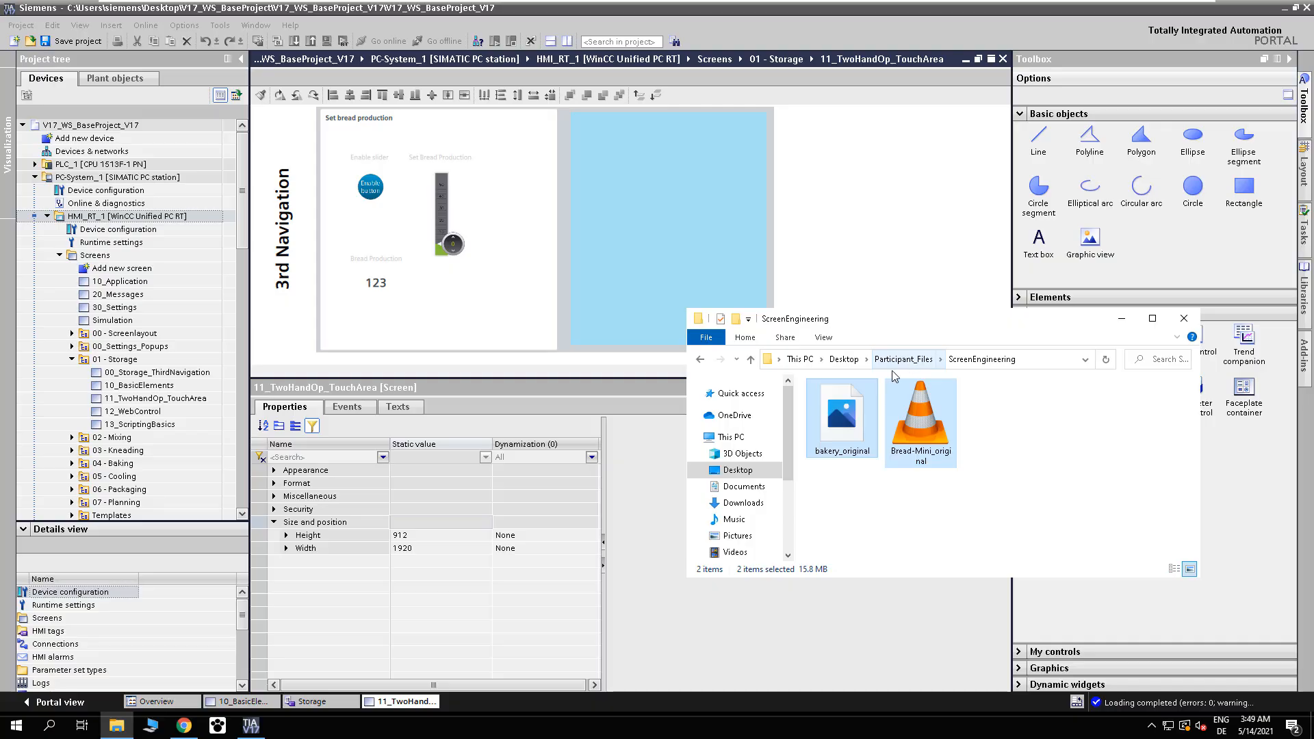
Step: Go to the folder C:\Program Files\Siemens\Automation\WinCCUnified\WebRH\public
left_click(749, 438)
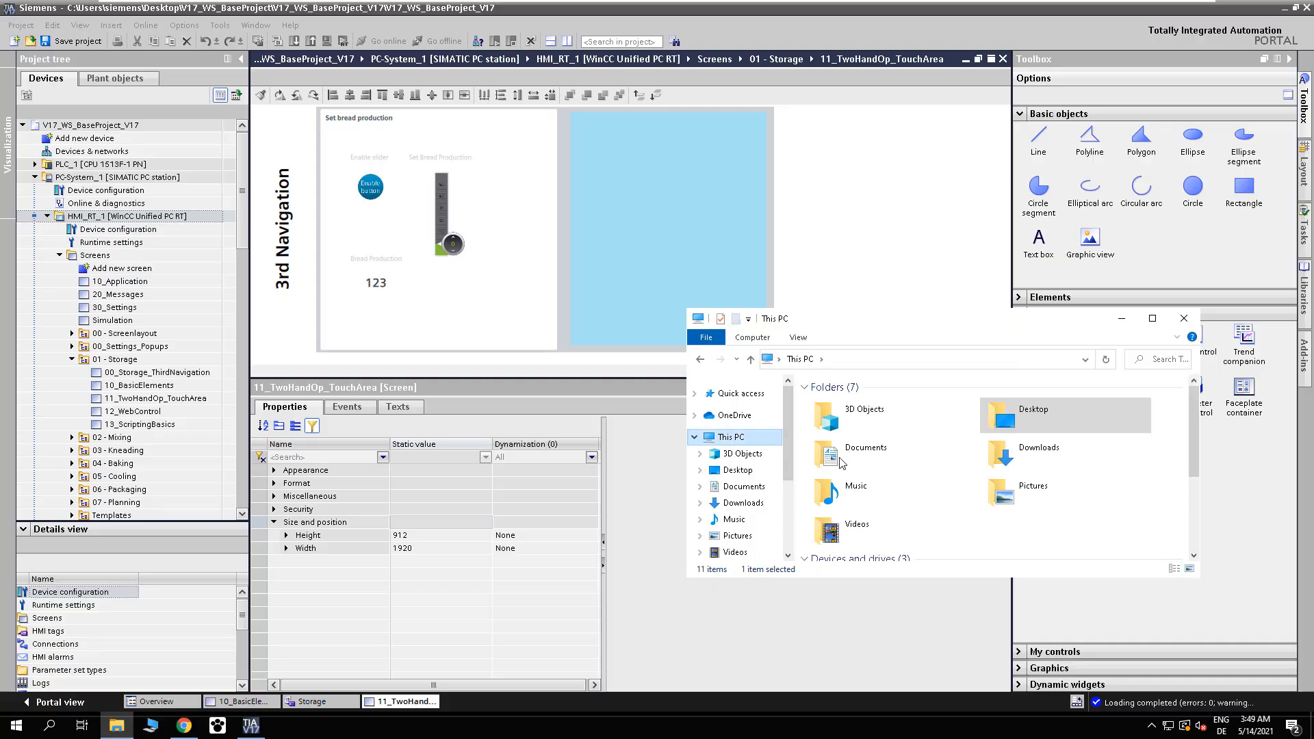
scroll(842, 464, "down", 3)
double_click(926, 448)
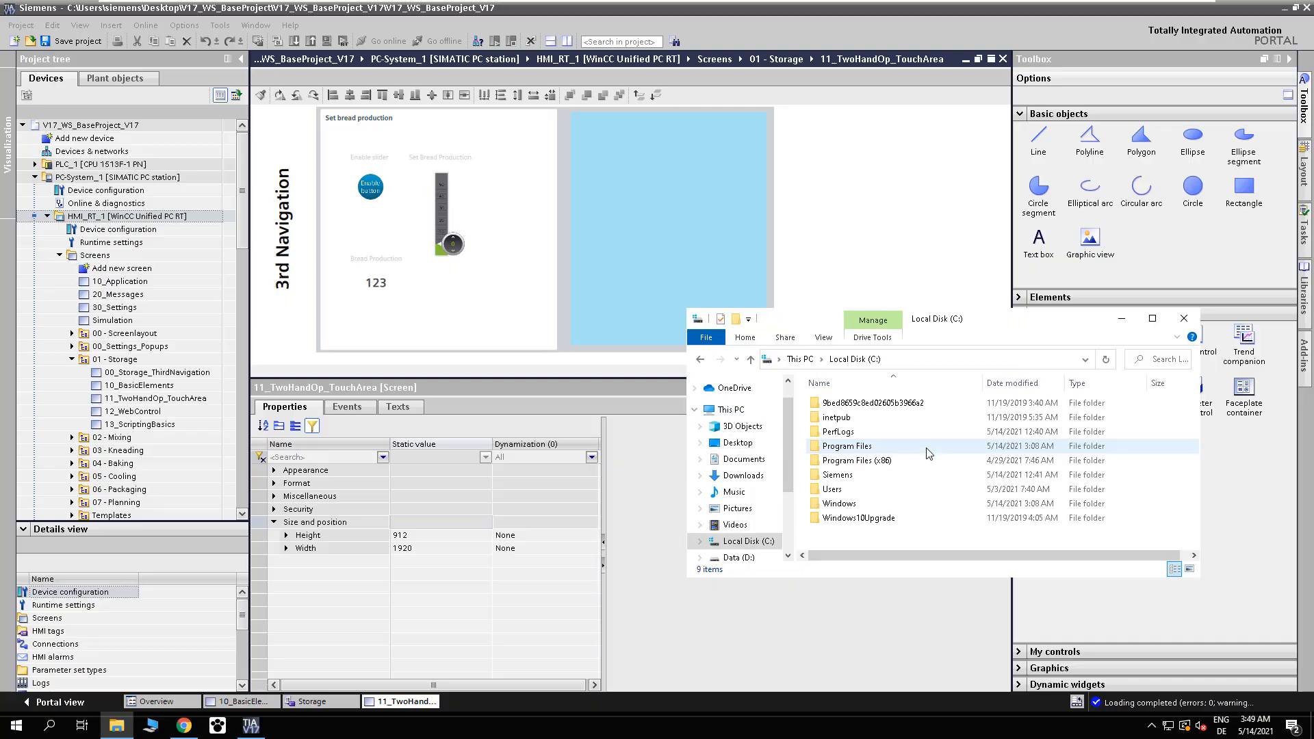
double_click(885, 447)
key("s")
key("s")
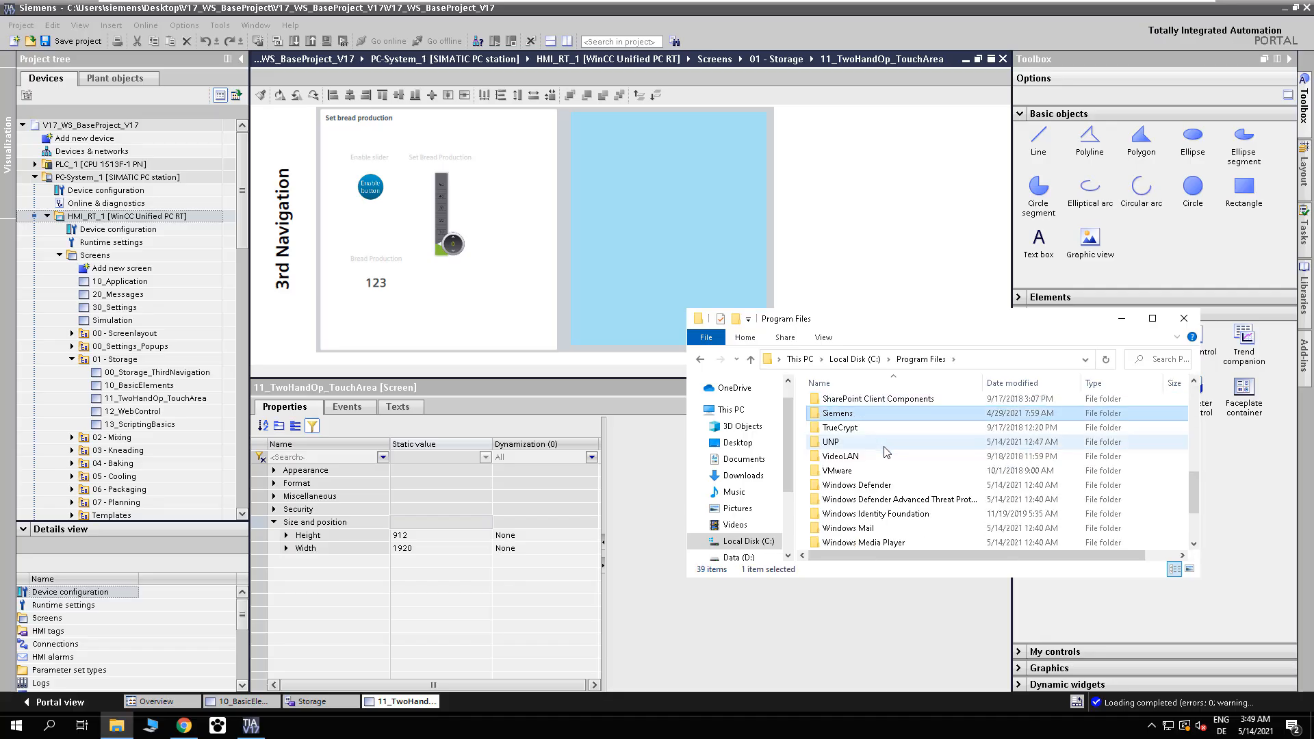
double_click(859, 414)
left_click(857, 409)
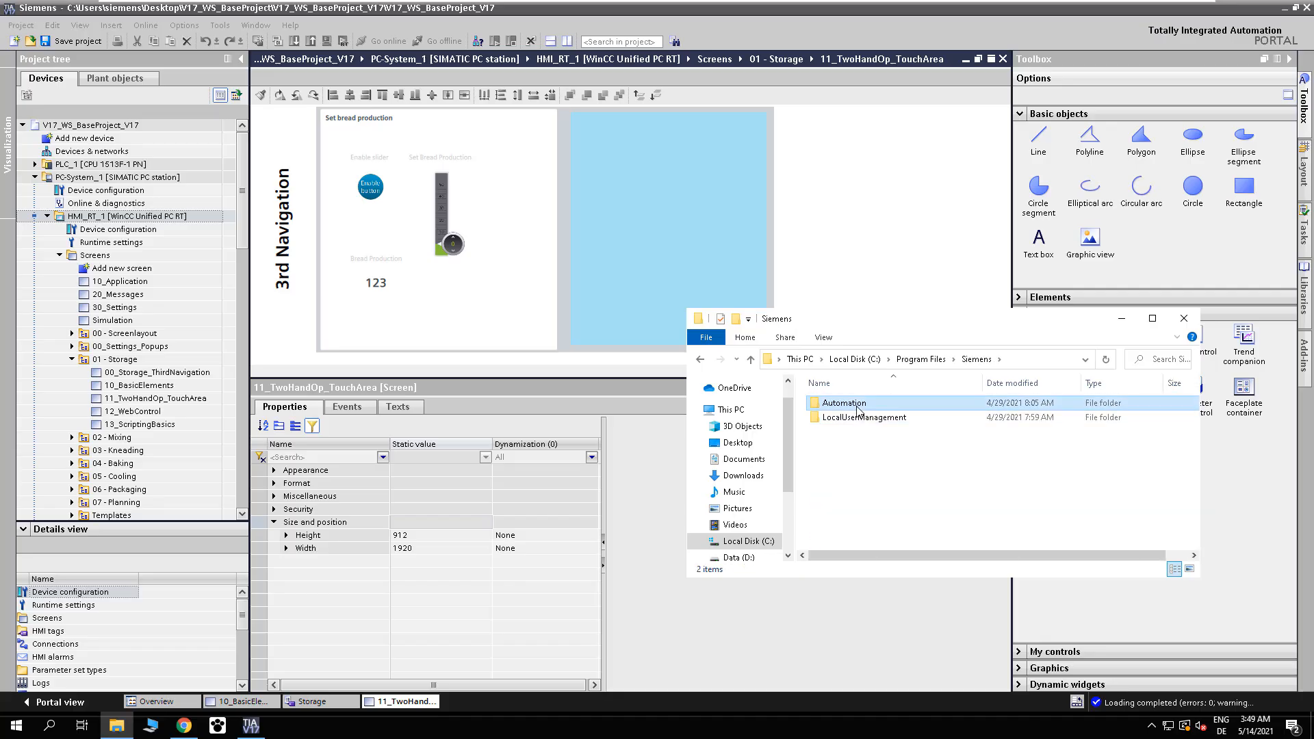
double_click(858, 404)
double_click(864, 471)
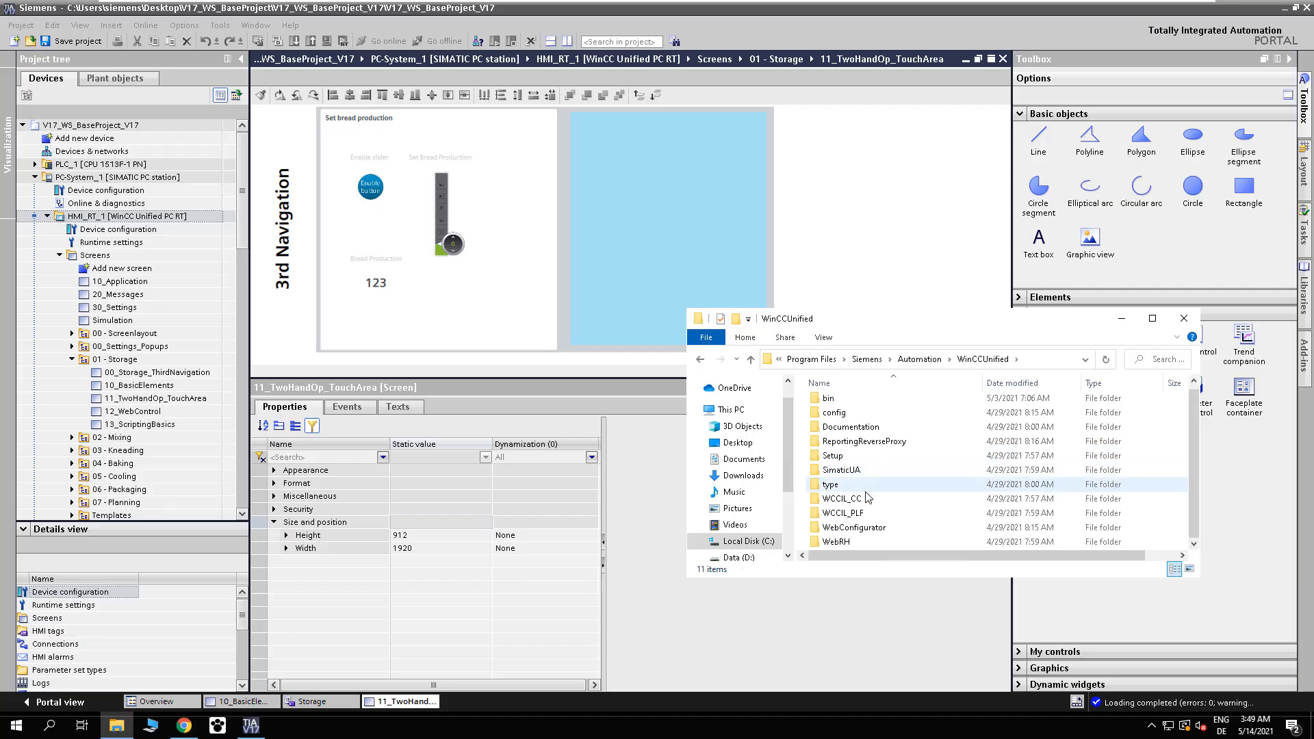
double_click(842, 541)
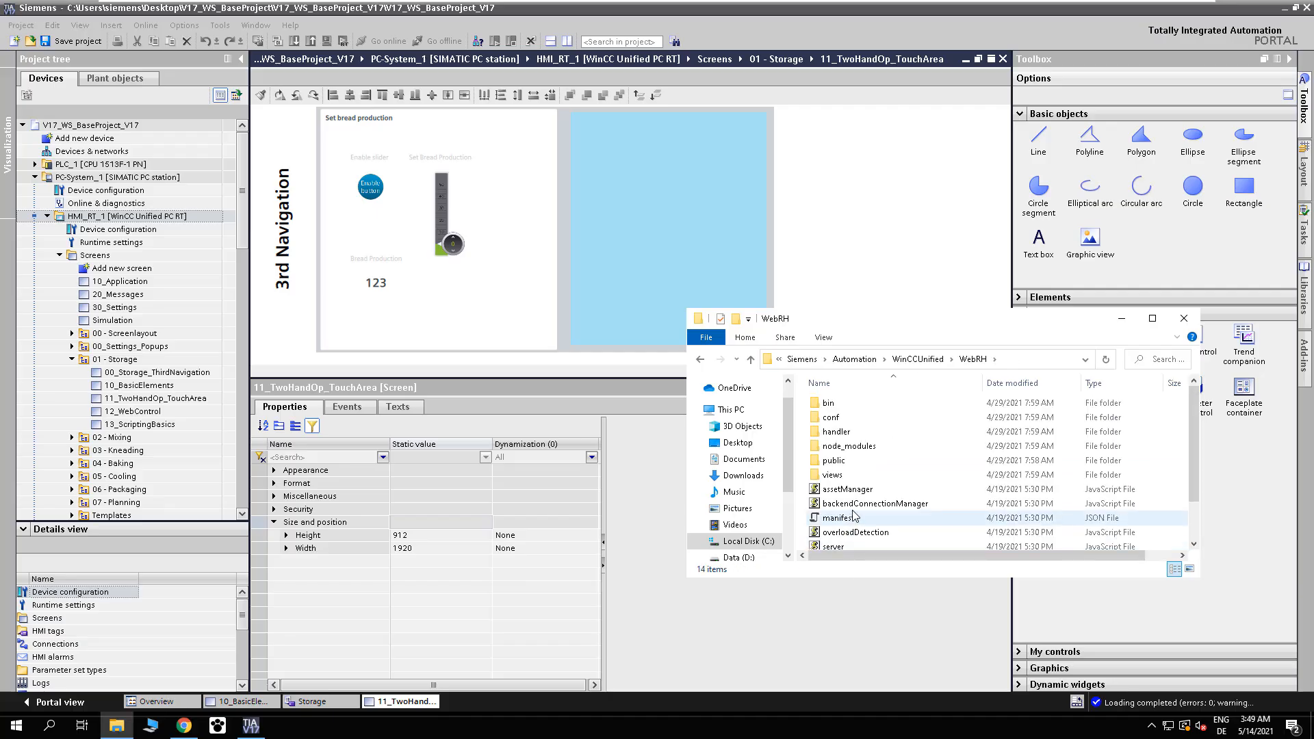
double_click(836, 460)
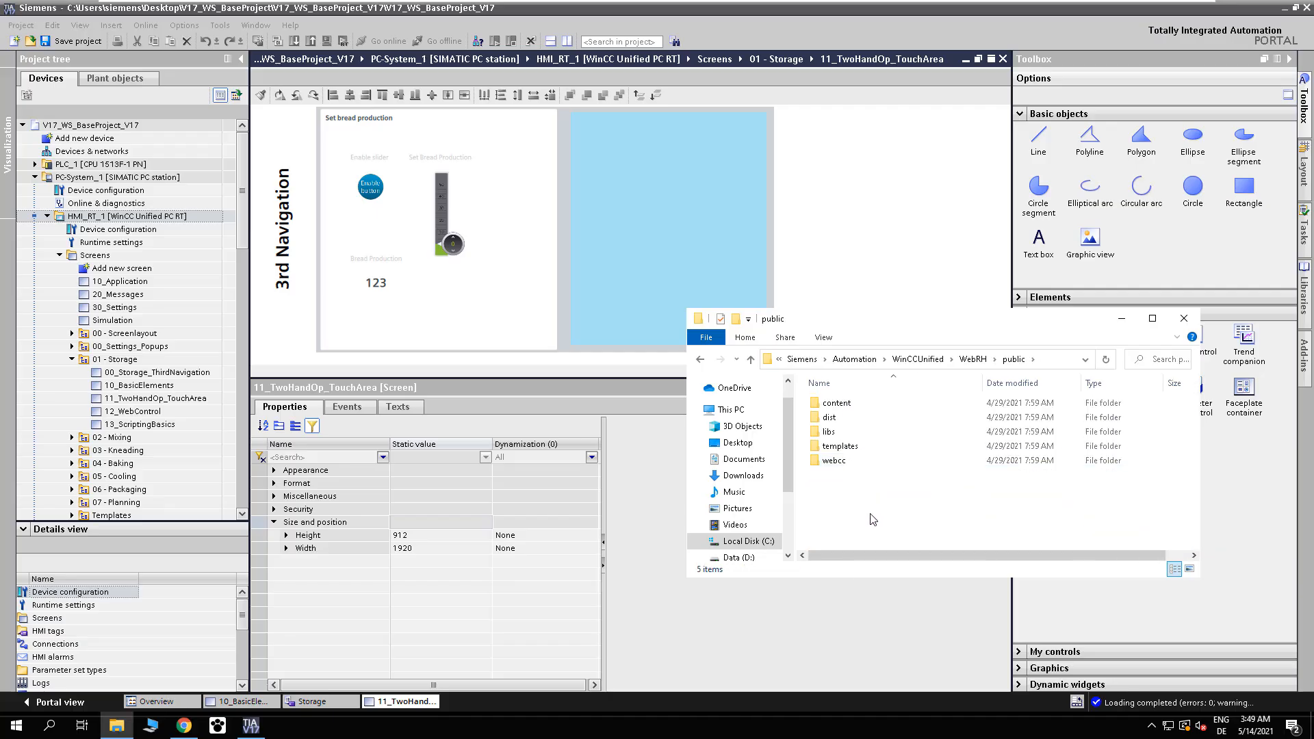
Step: Paste both copied files into the public folder, select the Bread-Mini_original file name and close the folder window
right_click(873, 502)
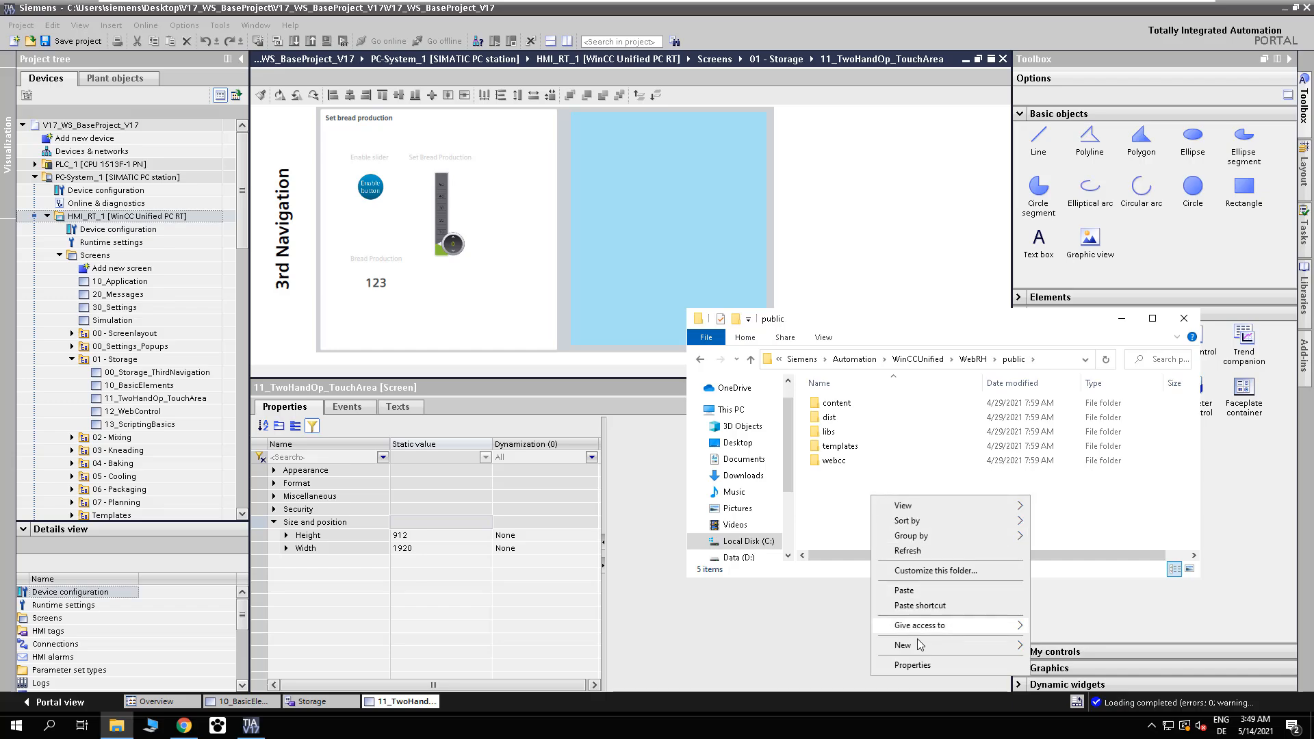
left_click(904, 590)
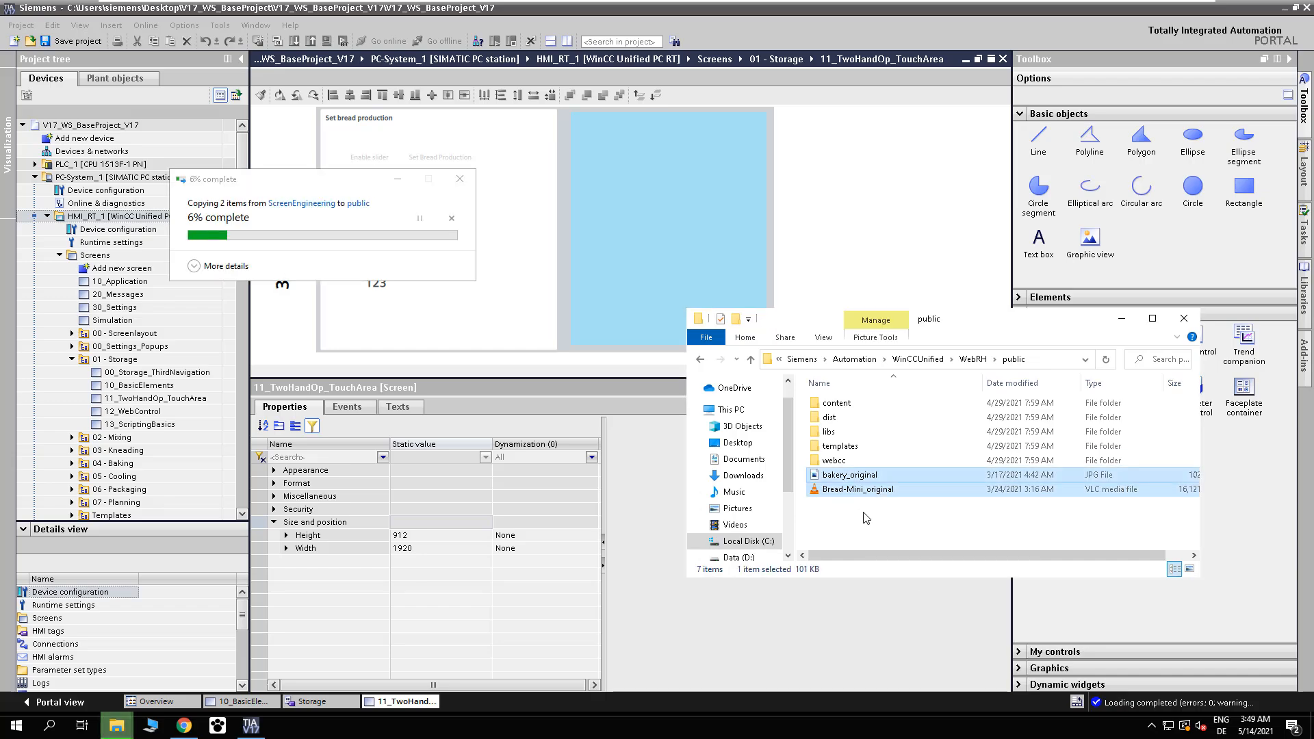
left_click(862, 497)
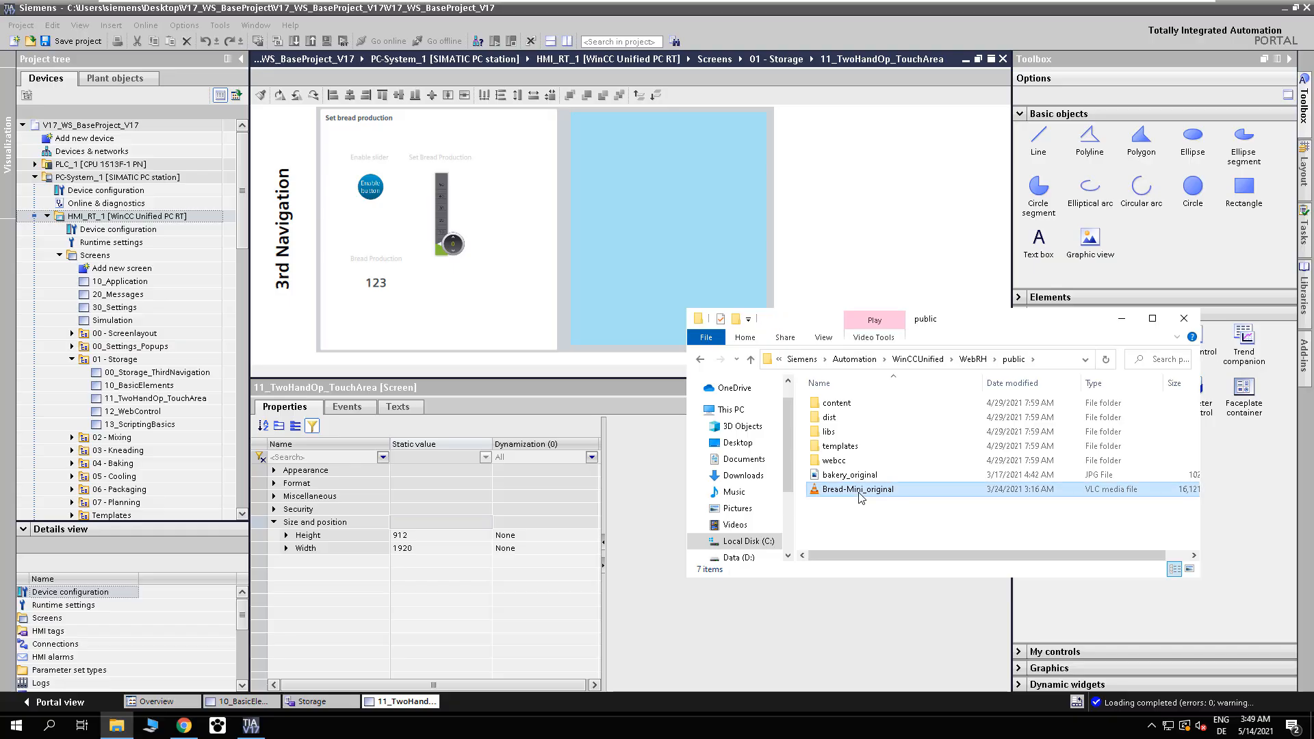
left_click(866, 493)
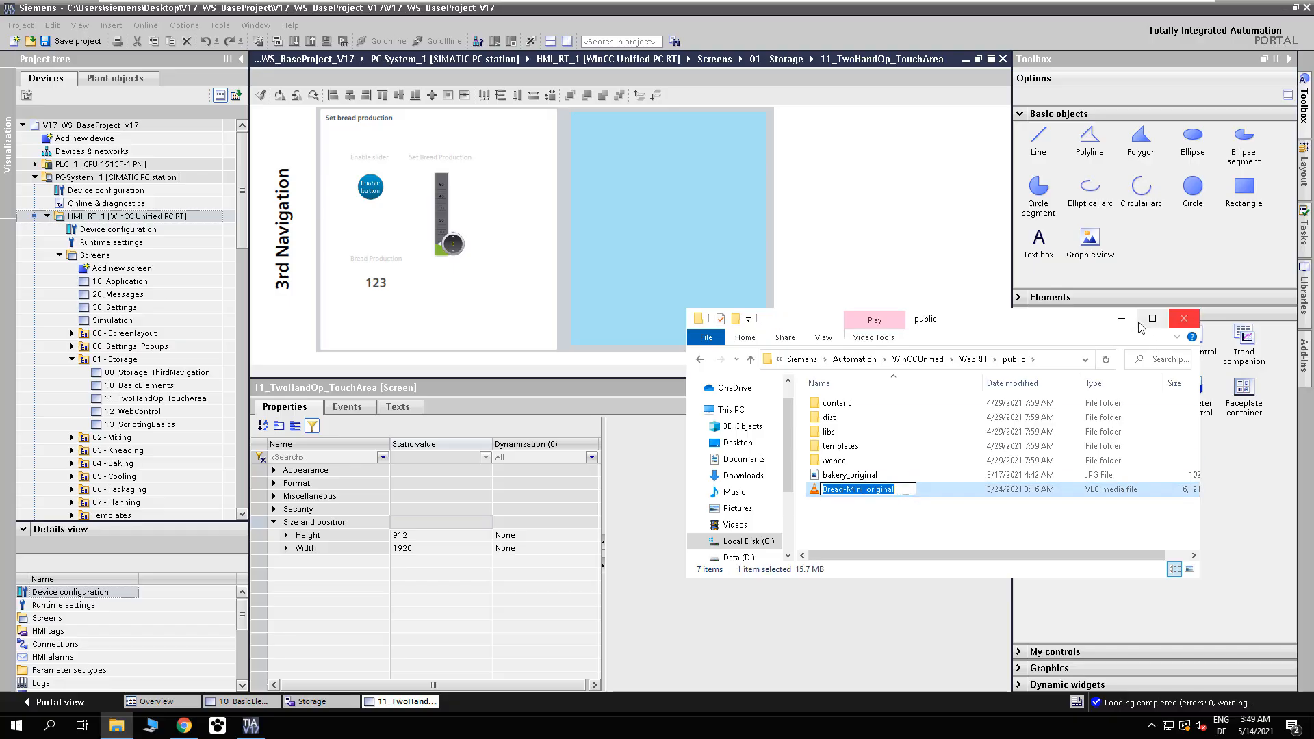
left_click(1185, 318)
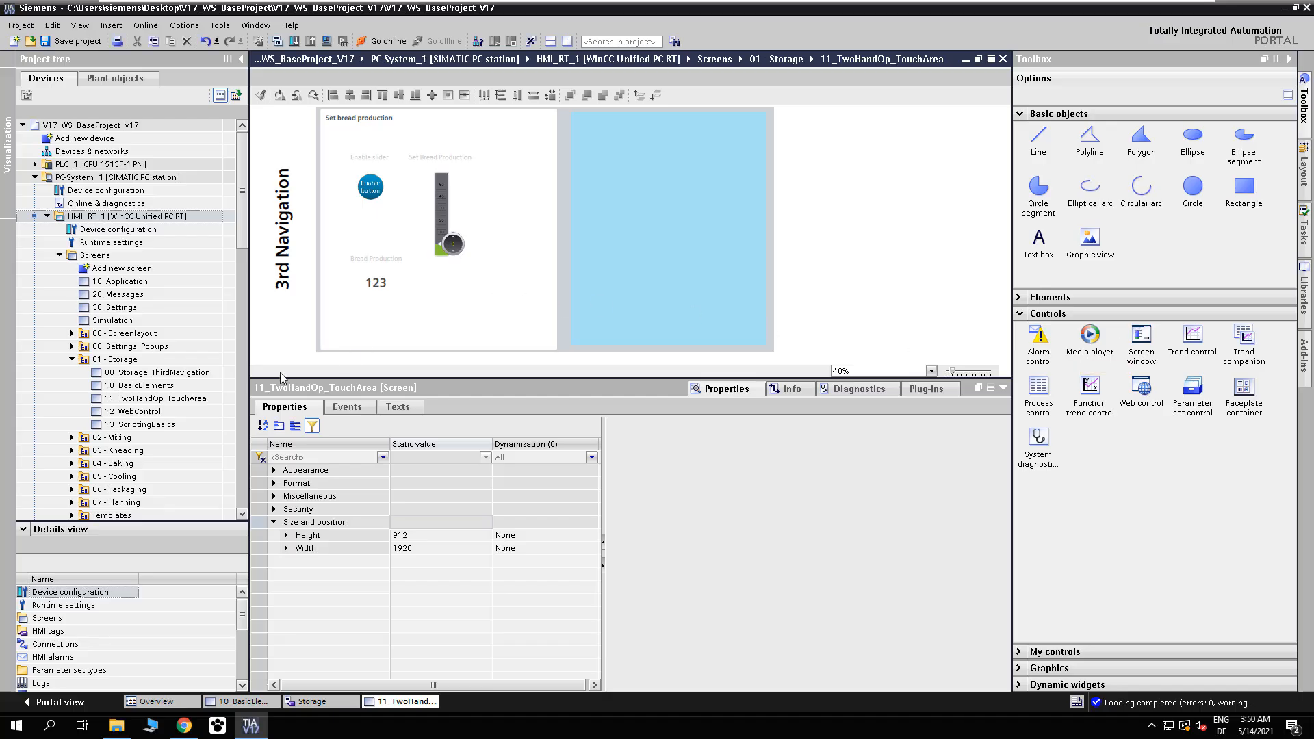
Step: Open screen 12_WebControl and place a web control filling the grey area below the URL box, about 1648 by 688
double_click(150, 412)
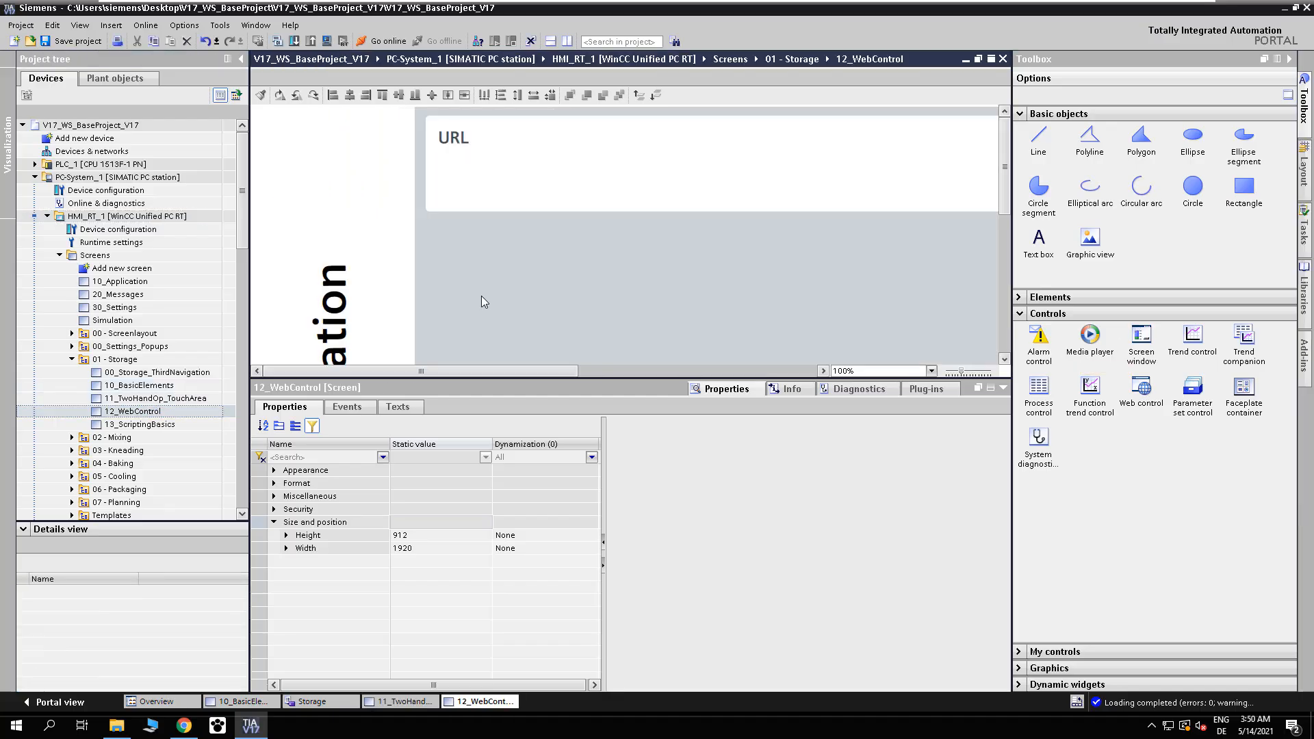
scroll(482, 297, "down", 6)
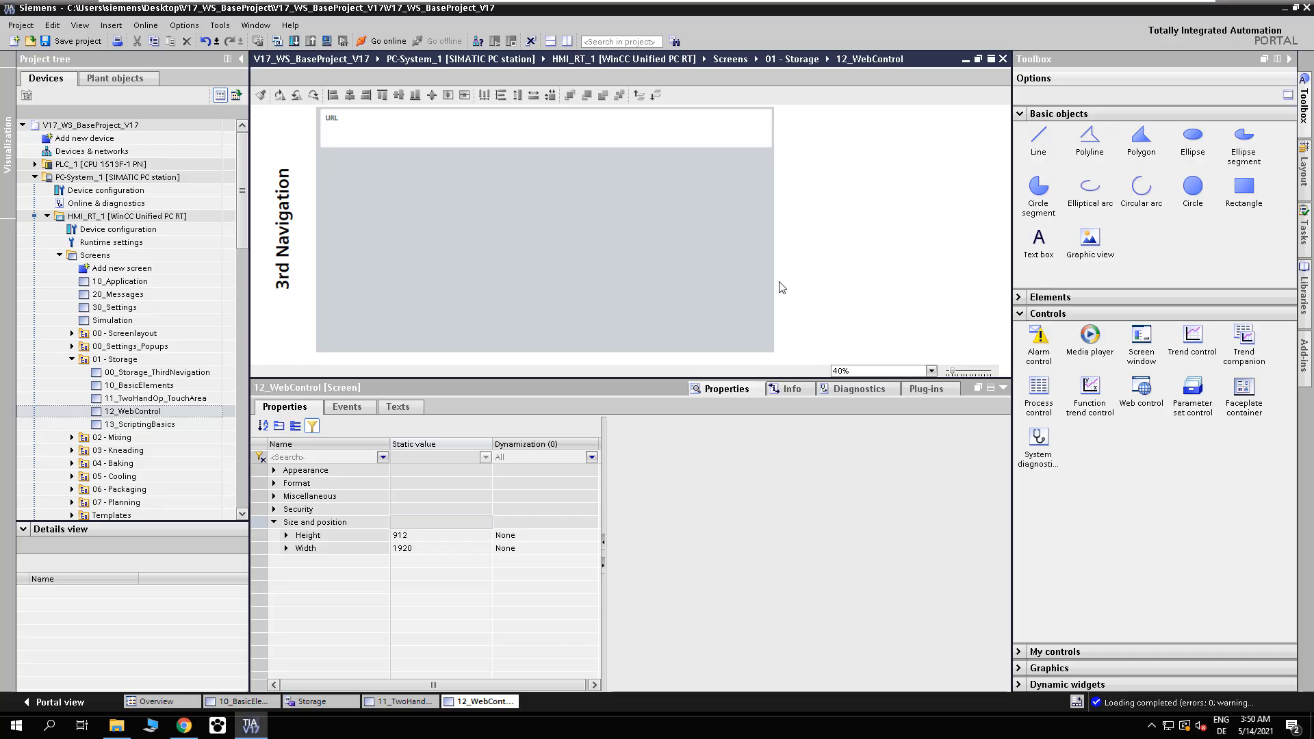
left_click_drag(1153, 392, 321, 160)
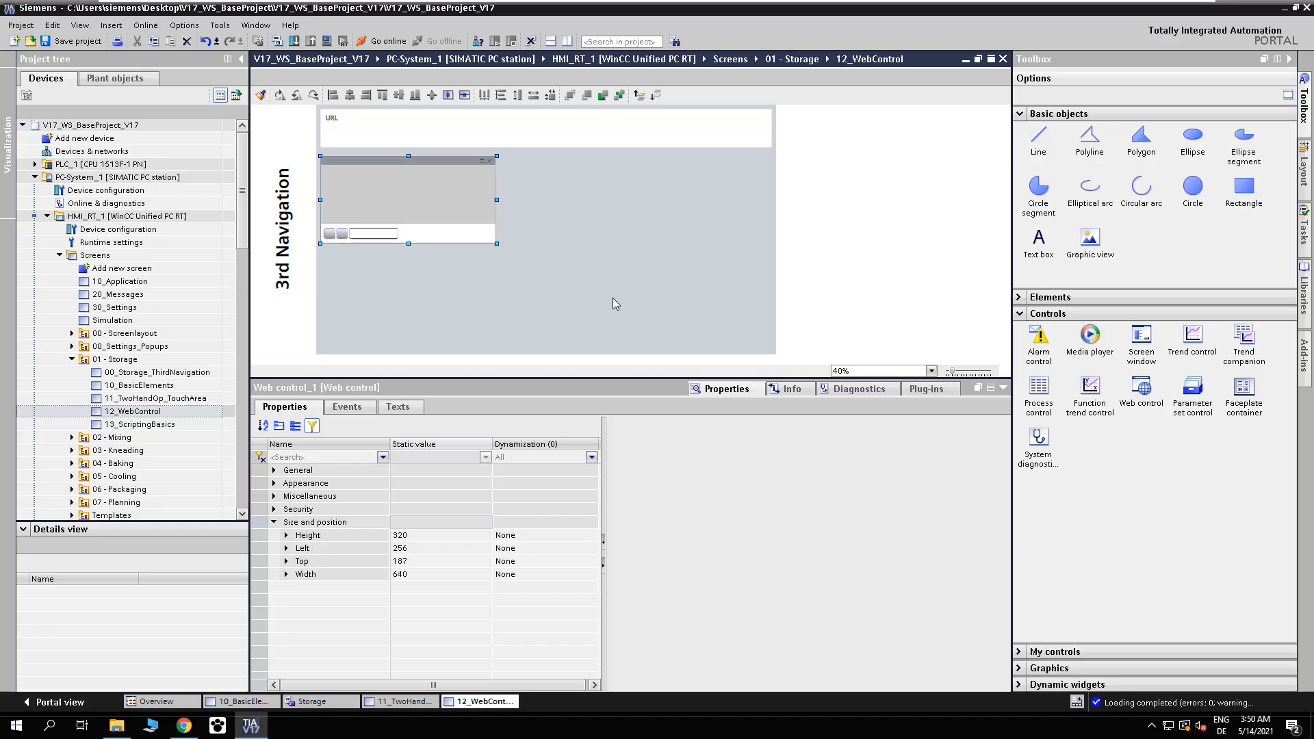
left_click_drag(767, 349, 773, 345)
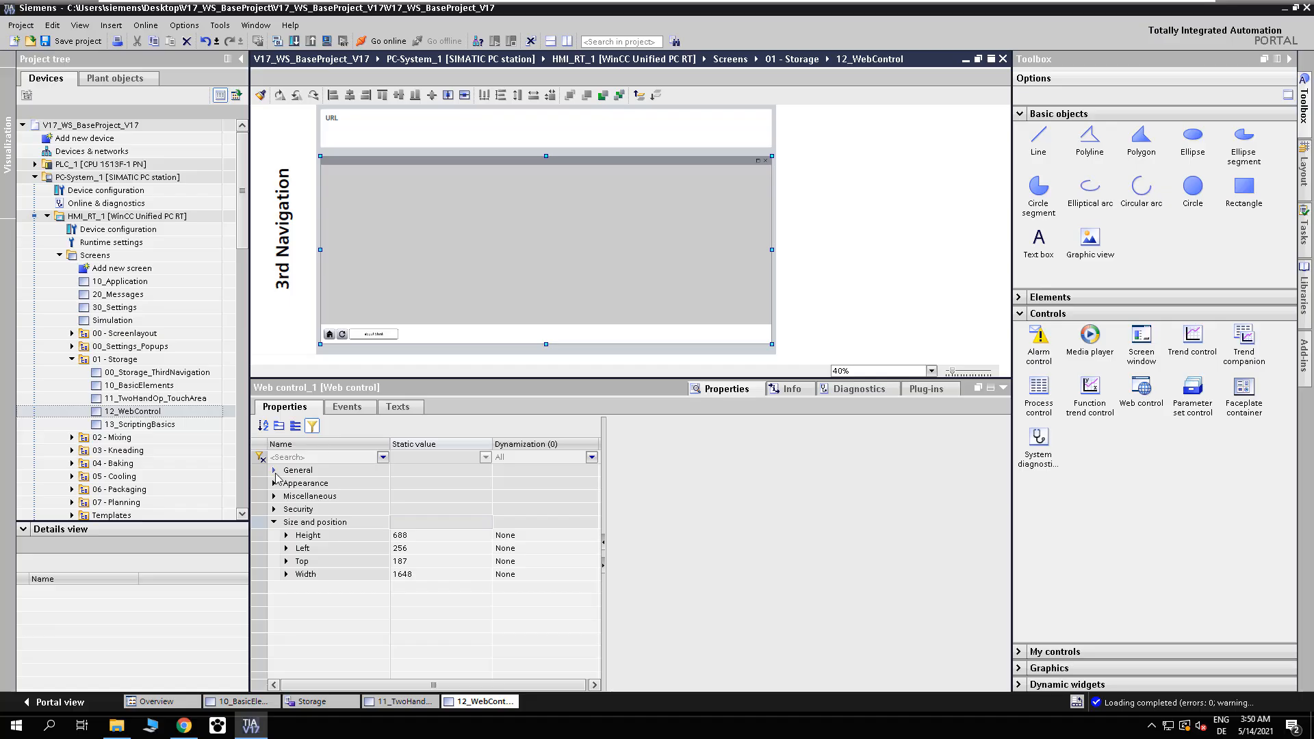
left_click(275, 471)
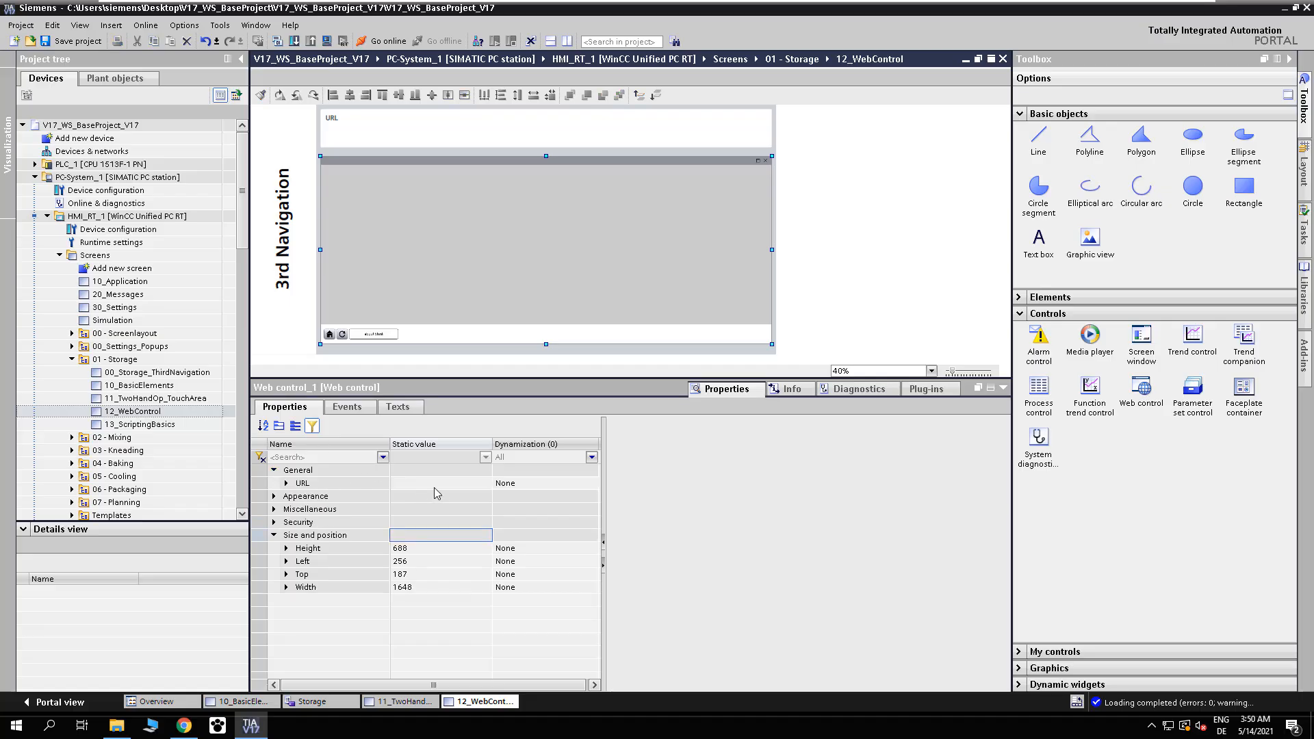
left_click(435, 484)
left_click_drag(603, 498, 916, 523)
left_click_drag(494, 447, 747, 447)
left_click(515, 485)
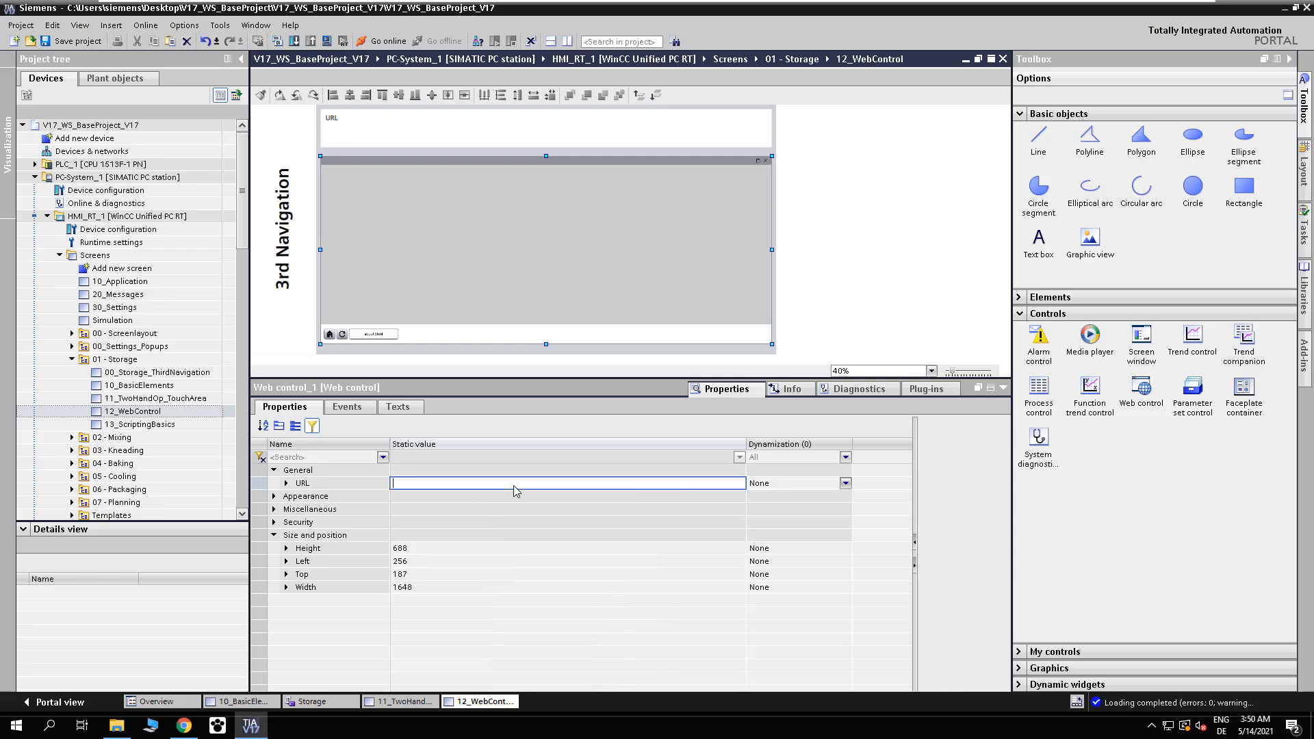
type("https://winccunified/WebRH/Bread-Mini_original.m")
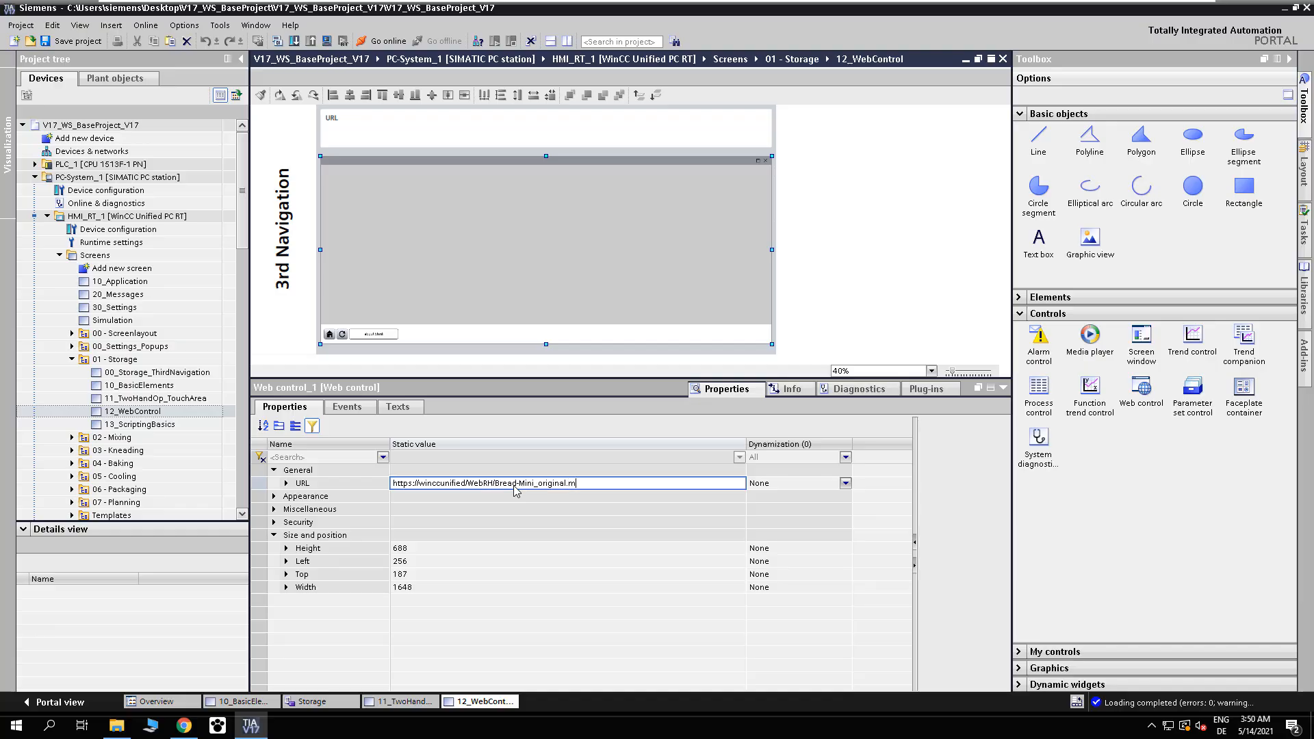
type("p4")
key("Return")
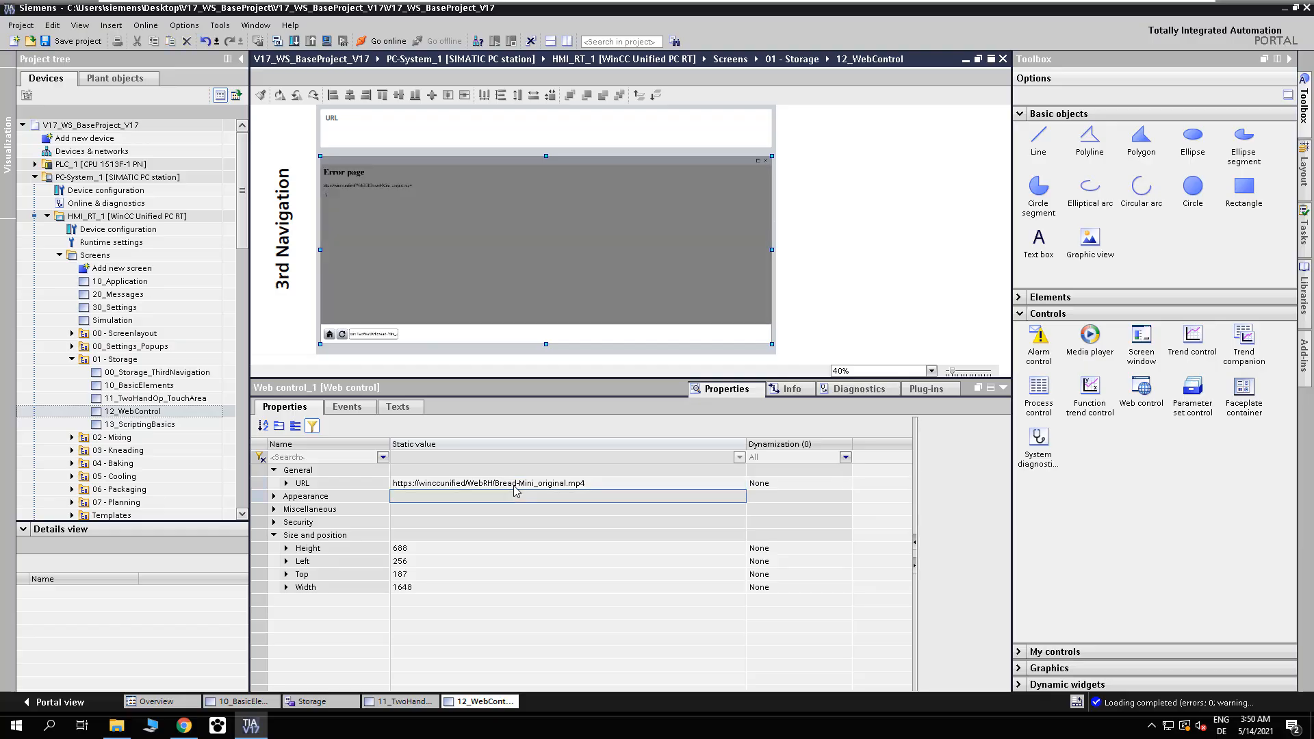
Step: Compile and download HMI_RT_1, check the video on the runtime's Web control screen and return to TIA Portal
left_click(230, 216)
left_click(328, 42)
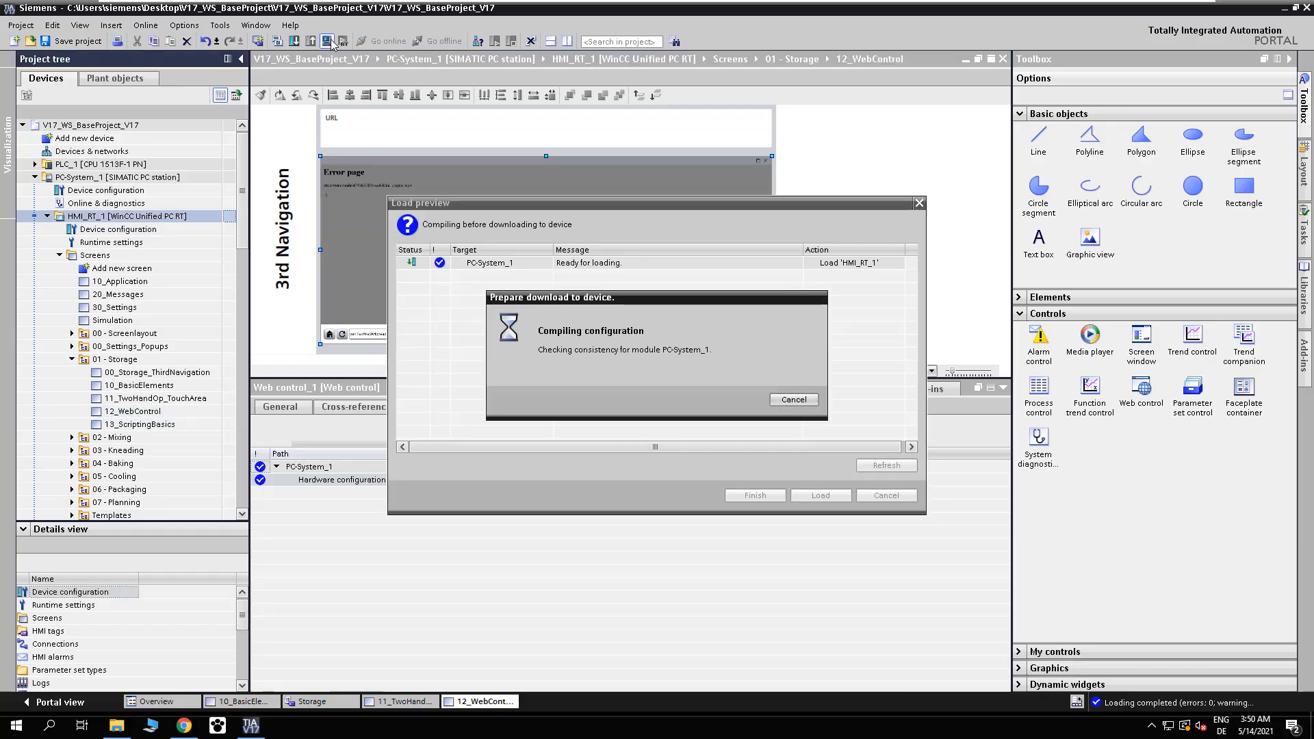
left_click(825, 496)
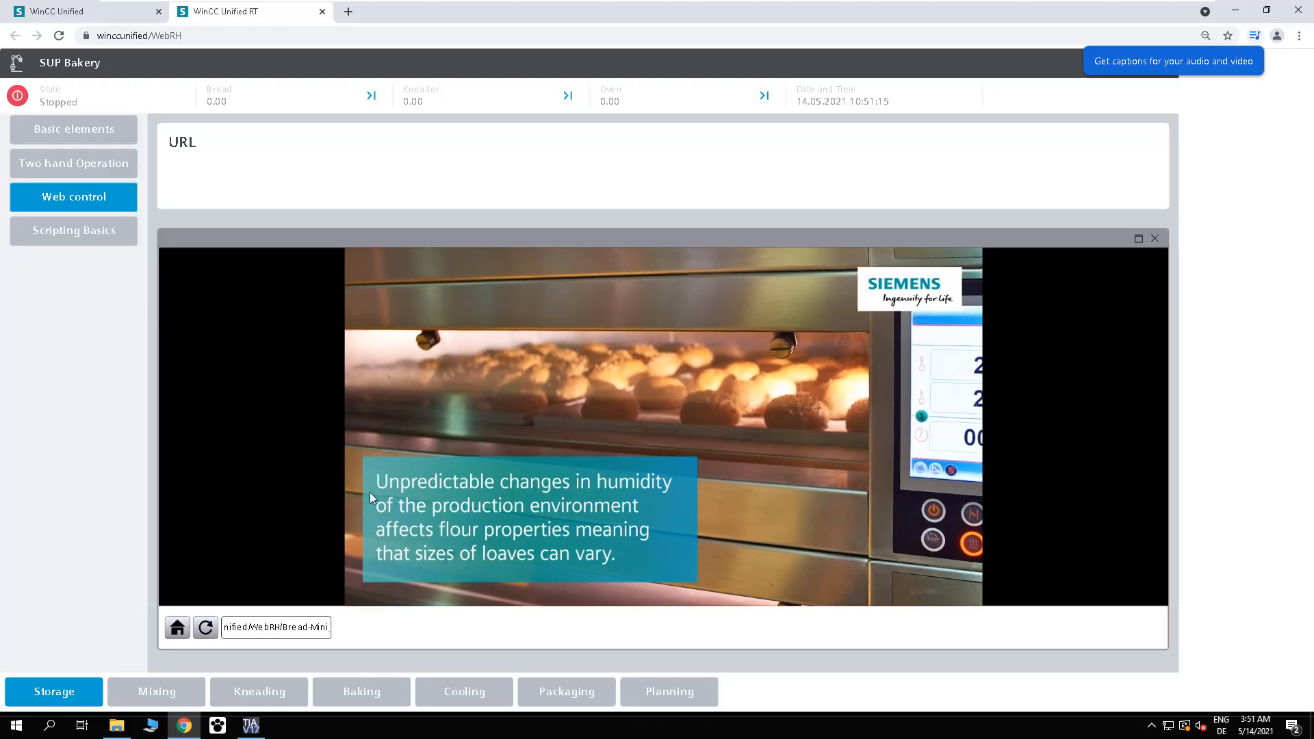
left_click(359, 577)
left_click(250, 726)
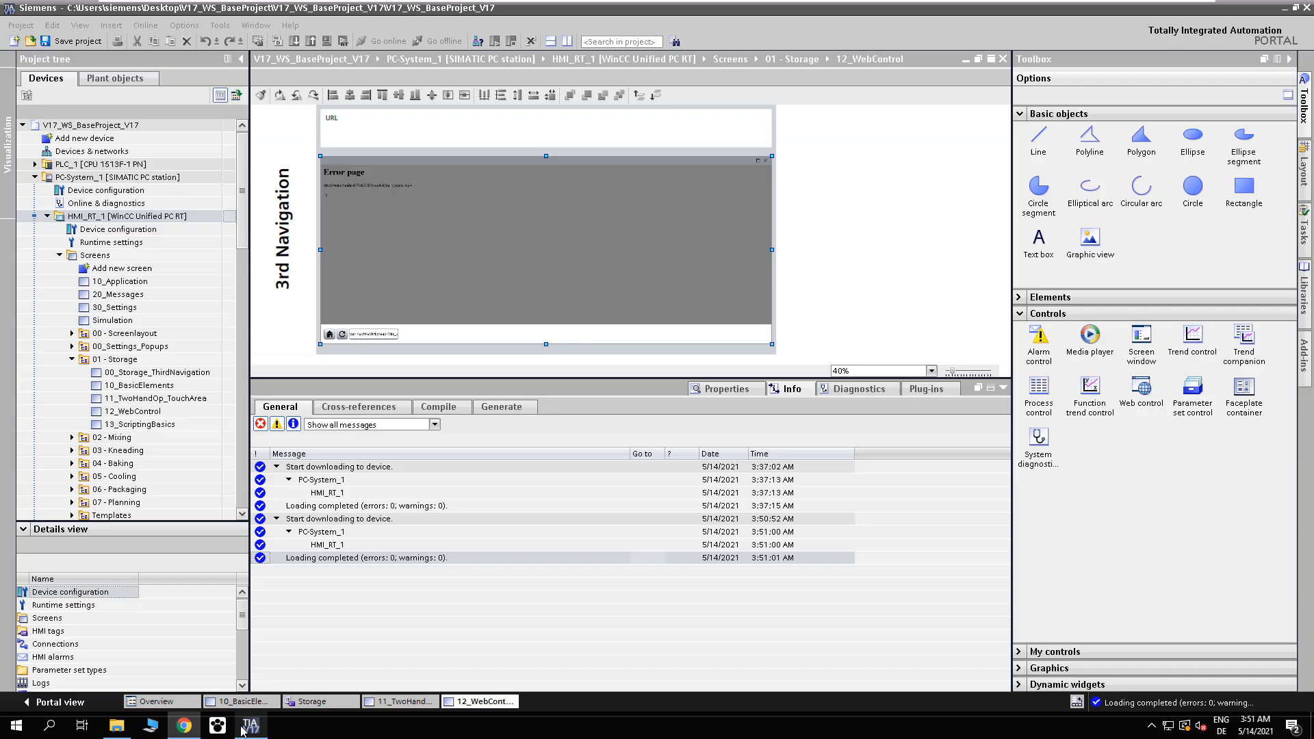
Step: Add an internal tag named URL with data type WString to the Storage tag table
left_click(321, 703)
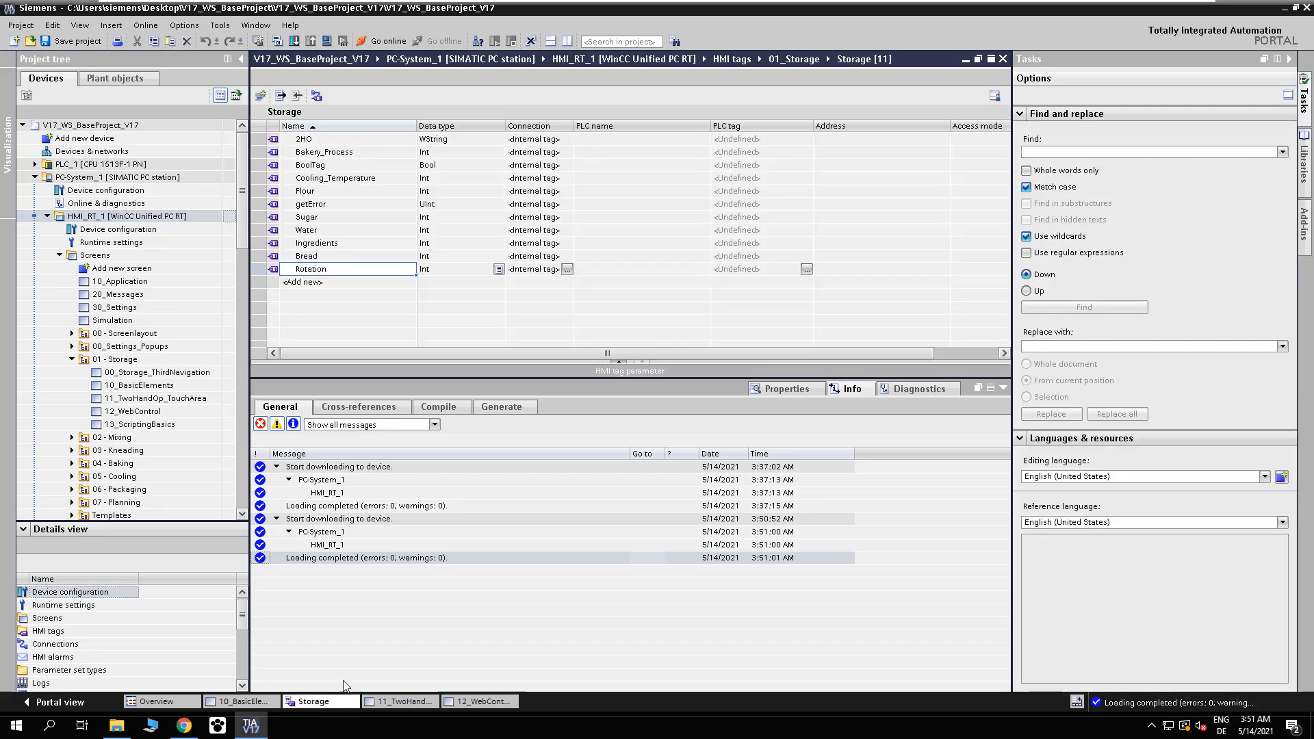
left_click(350, 286)
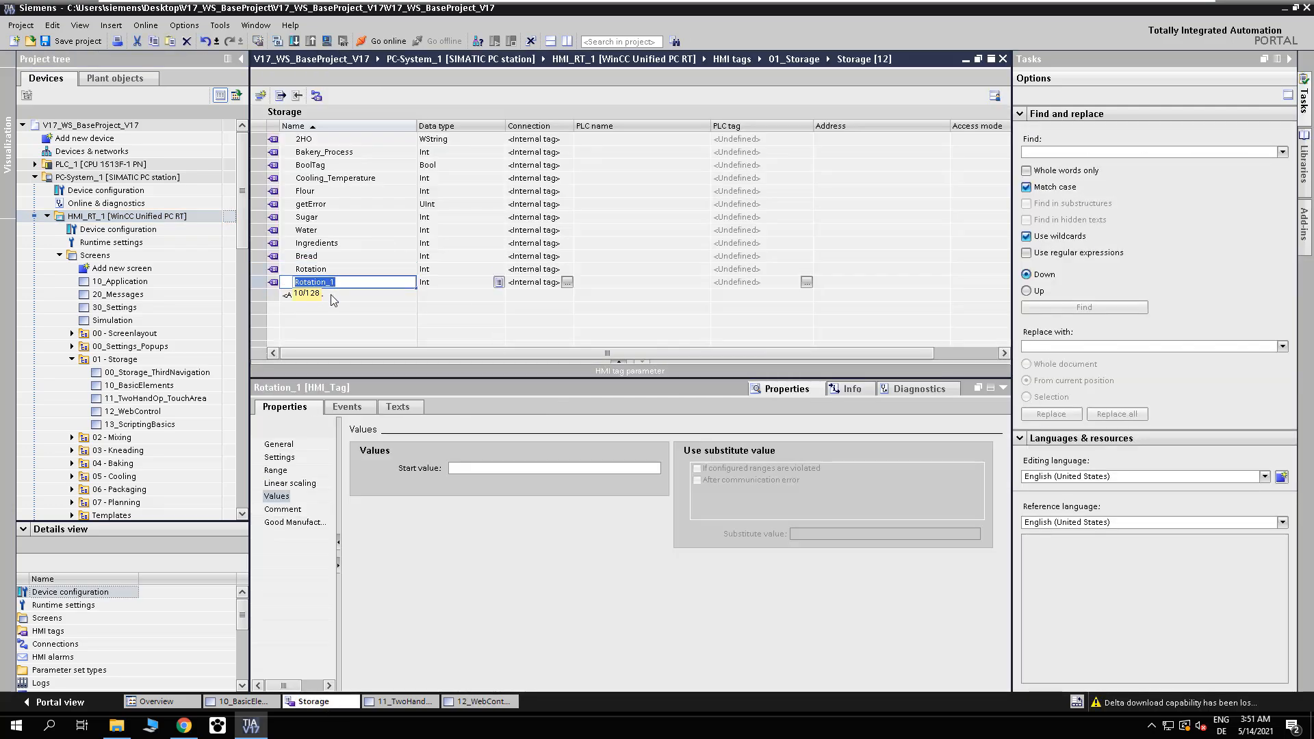
type("URL")
key("Return")
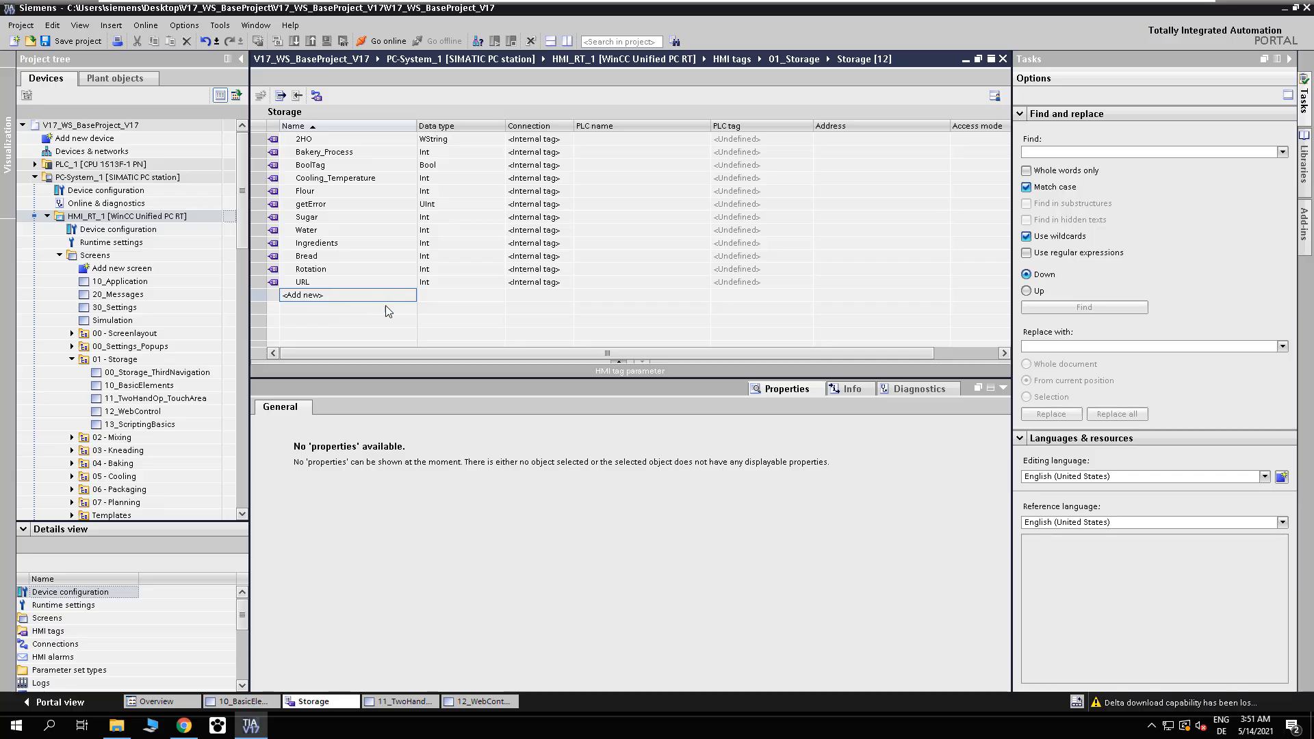
left_click(440, 283)
type("ws")
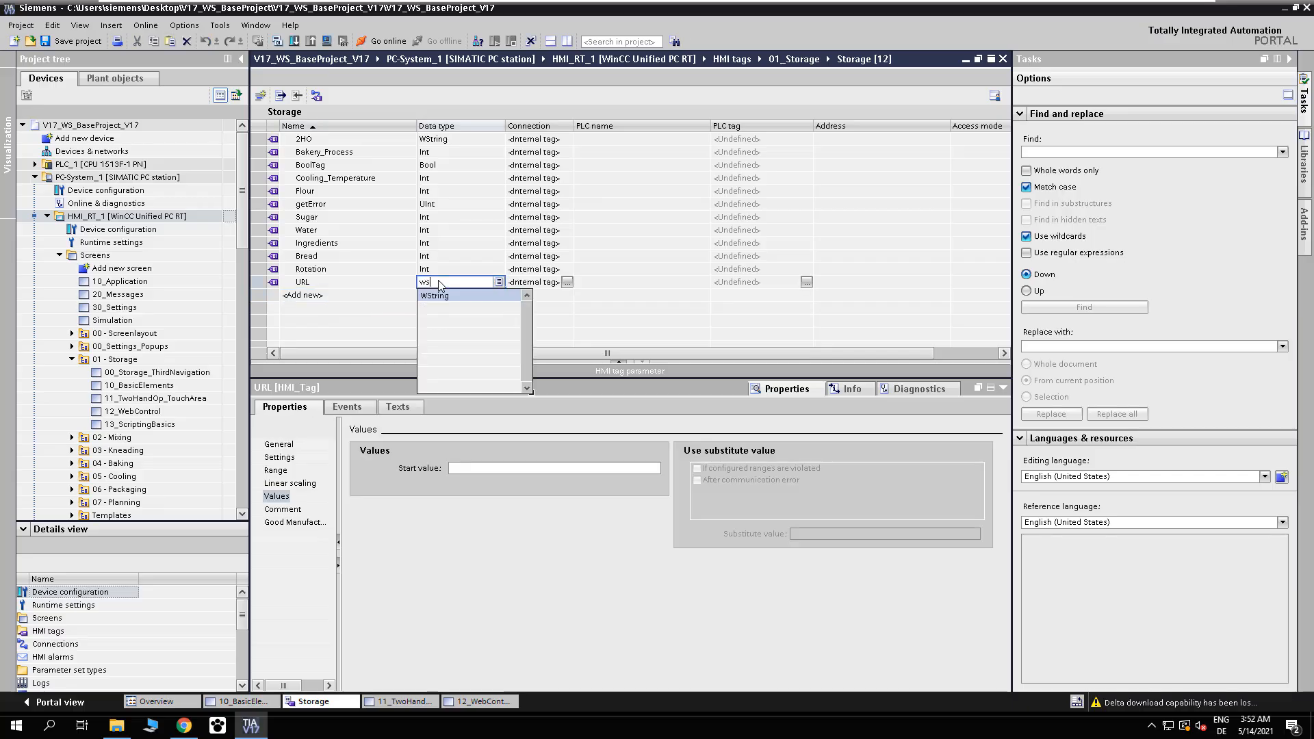
key("Return")
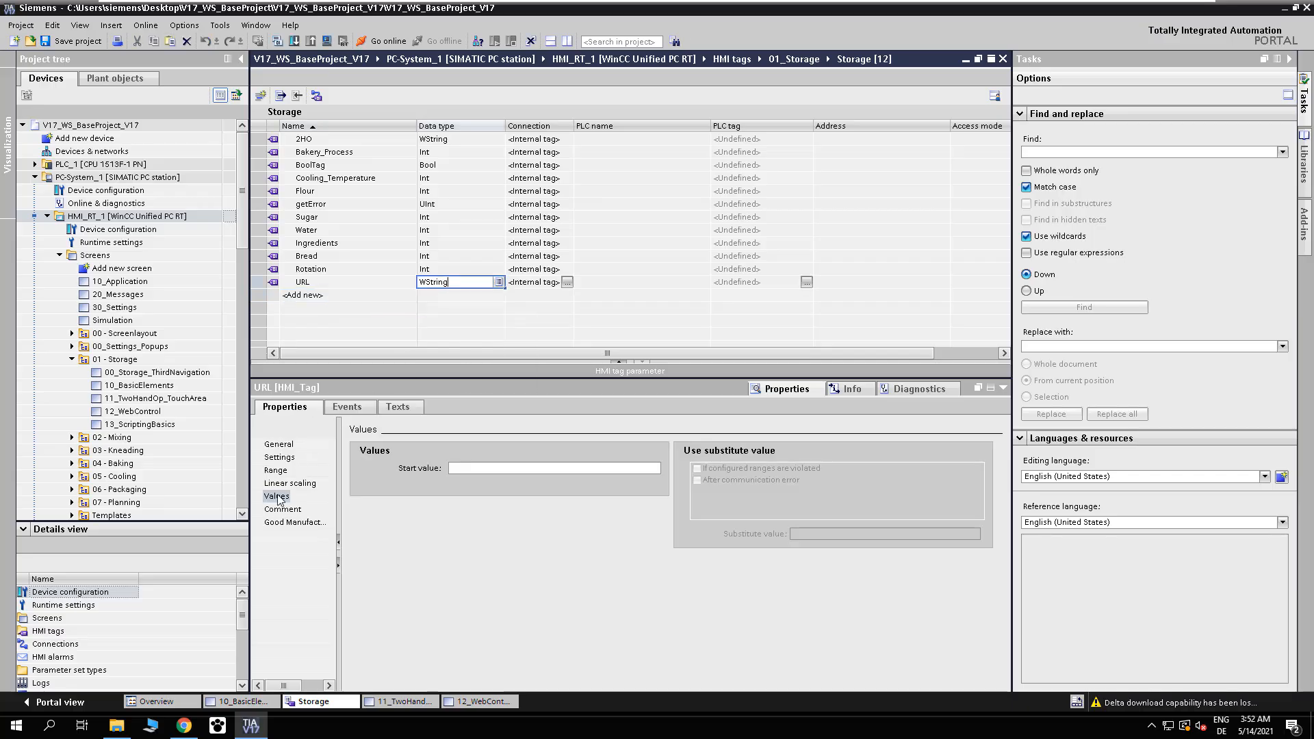
left_click(462, 470)
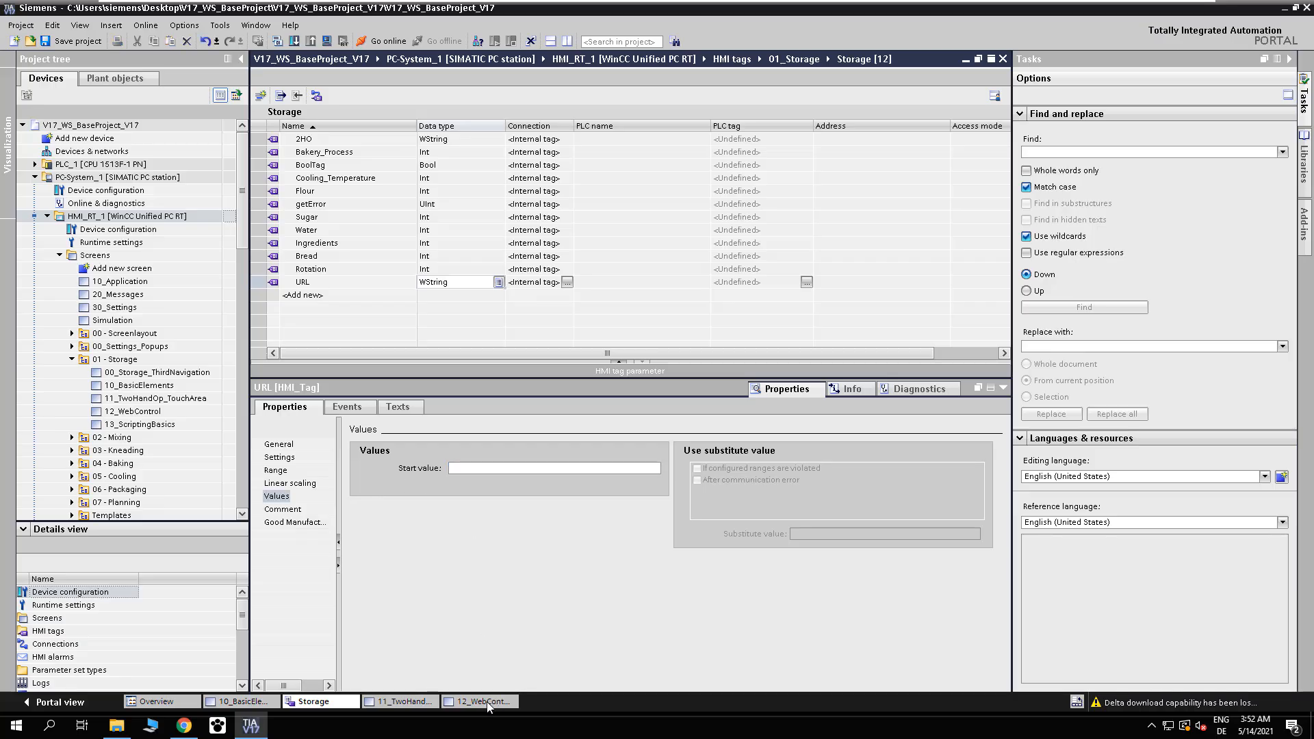
left_click(487, 703)
left_click_drag(590, 485, 333, 487)
key("ctrl+c")
left_click(336, 705)
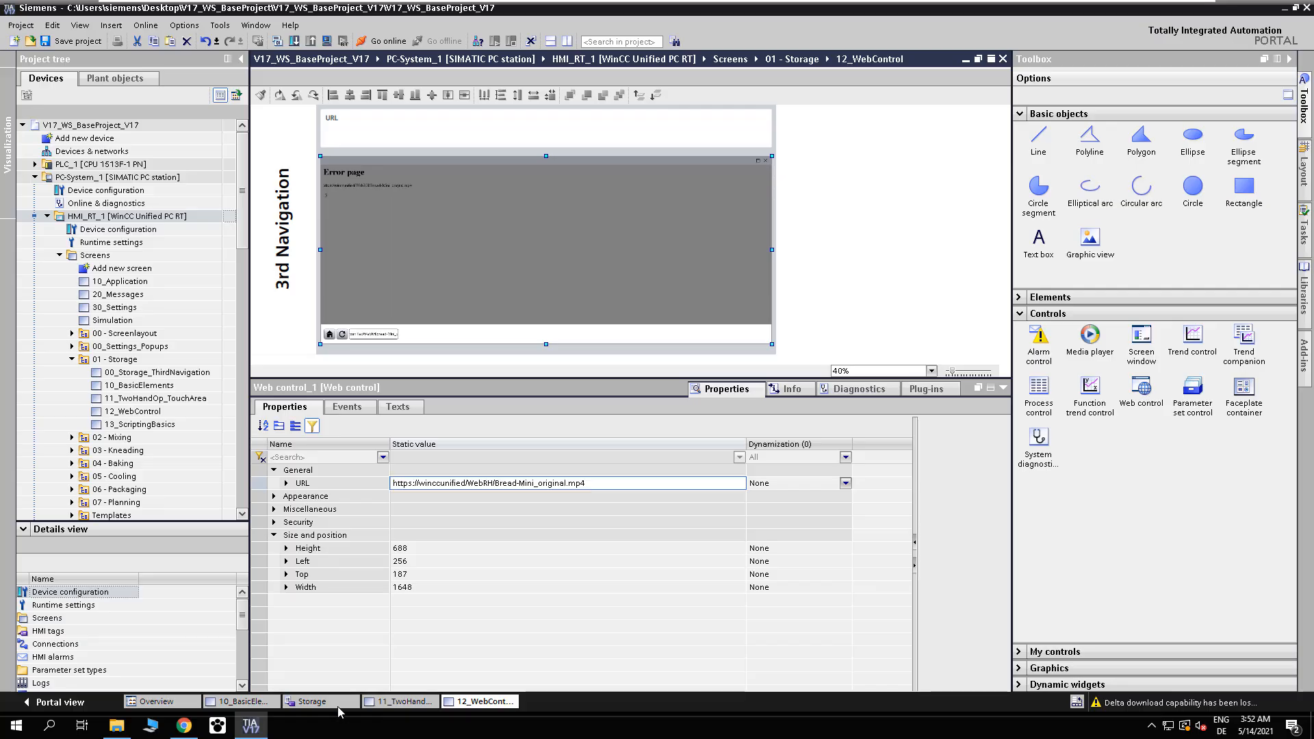
left_click(480, 470)
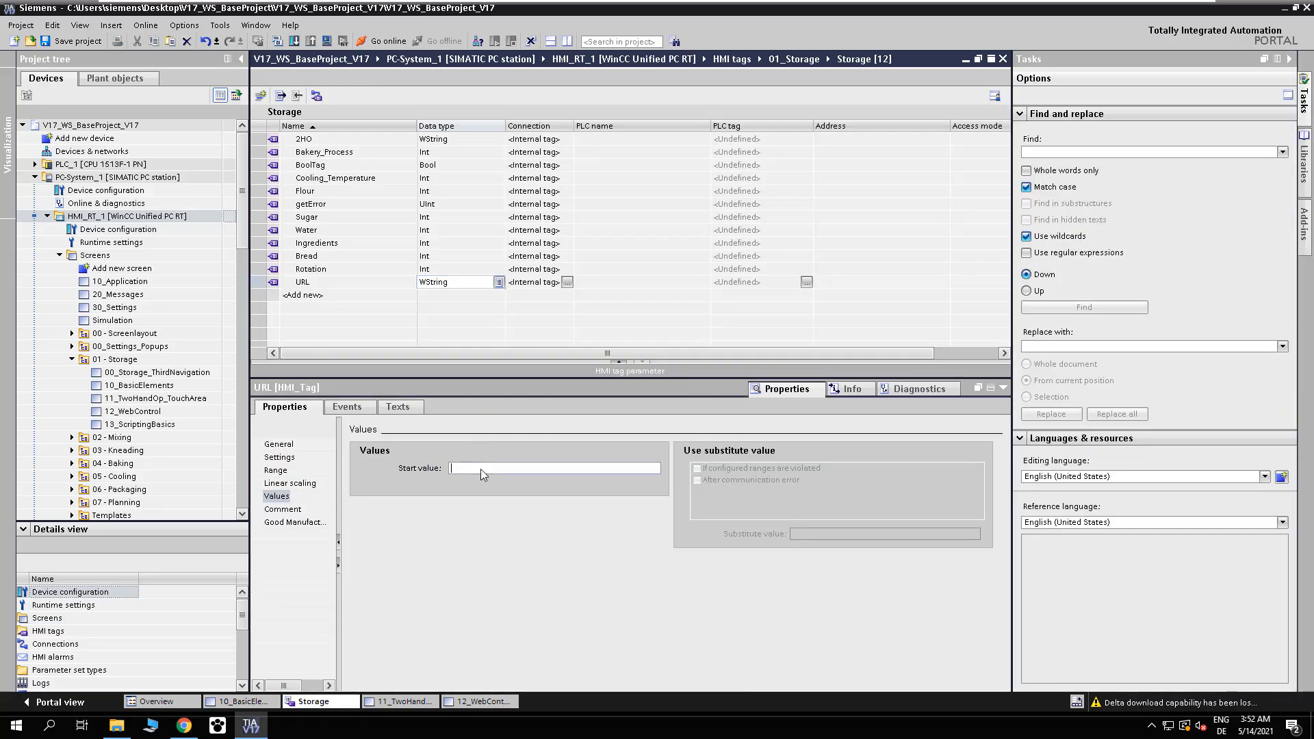
key("ctrl+v")
key("Return")
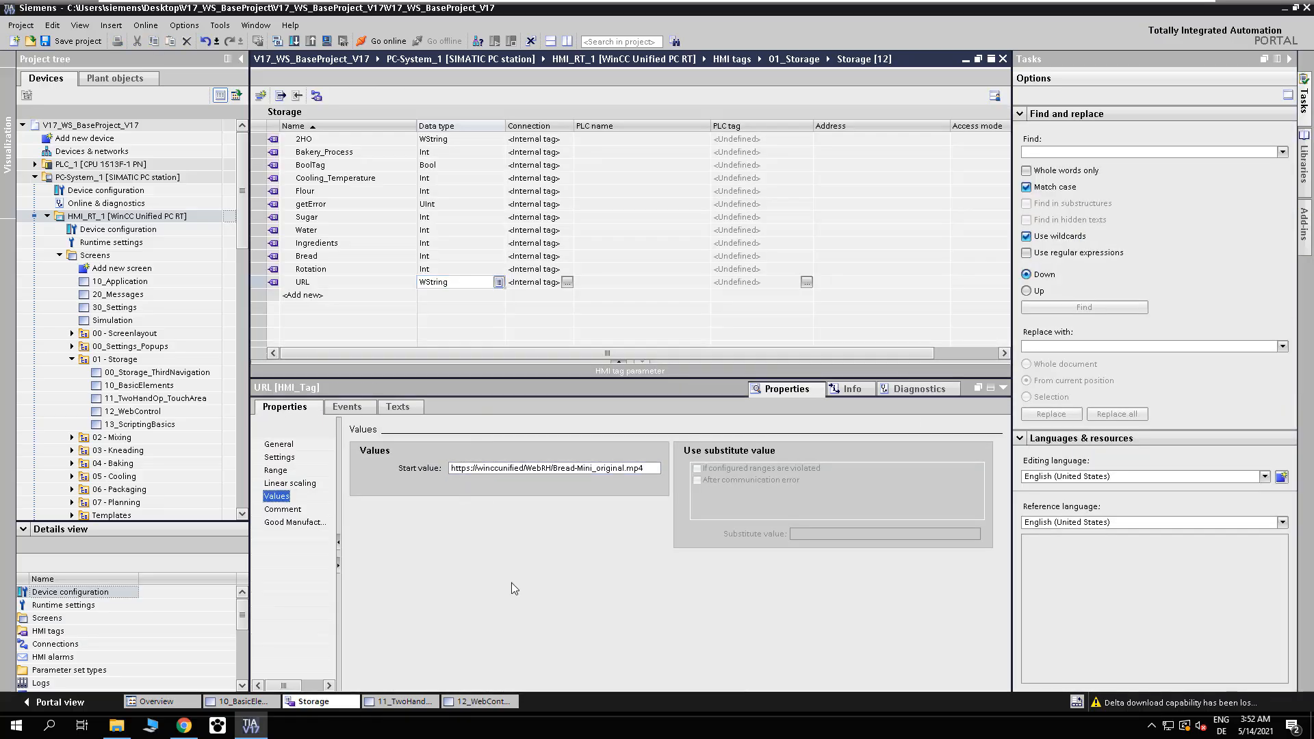
Step: Return to screen 12_WebControl and clear the web control's static URL value
left_click(473, 700)
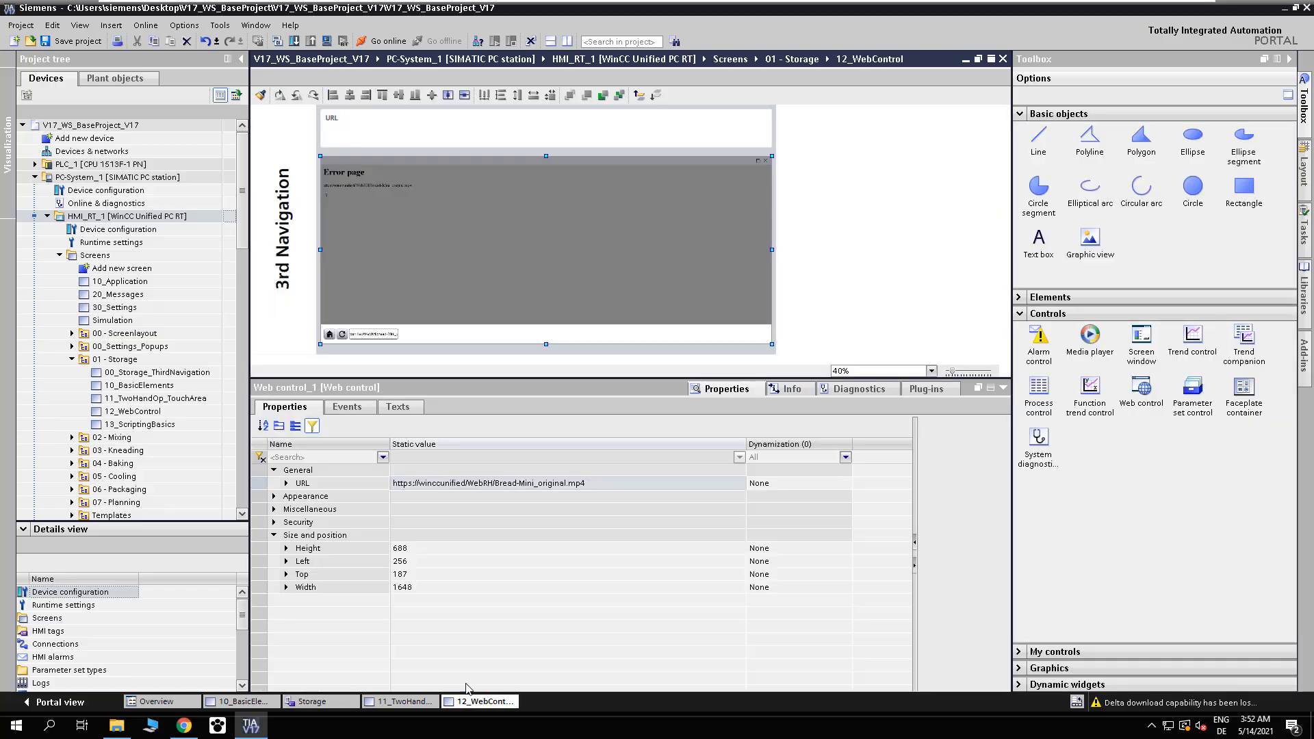
left_click(664, 482)
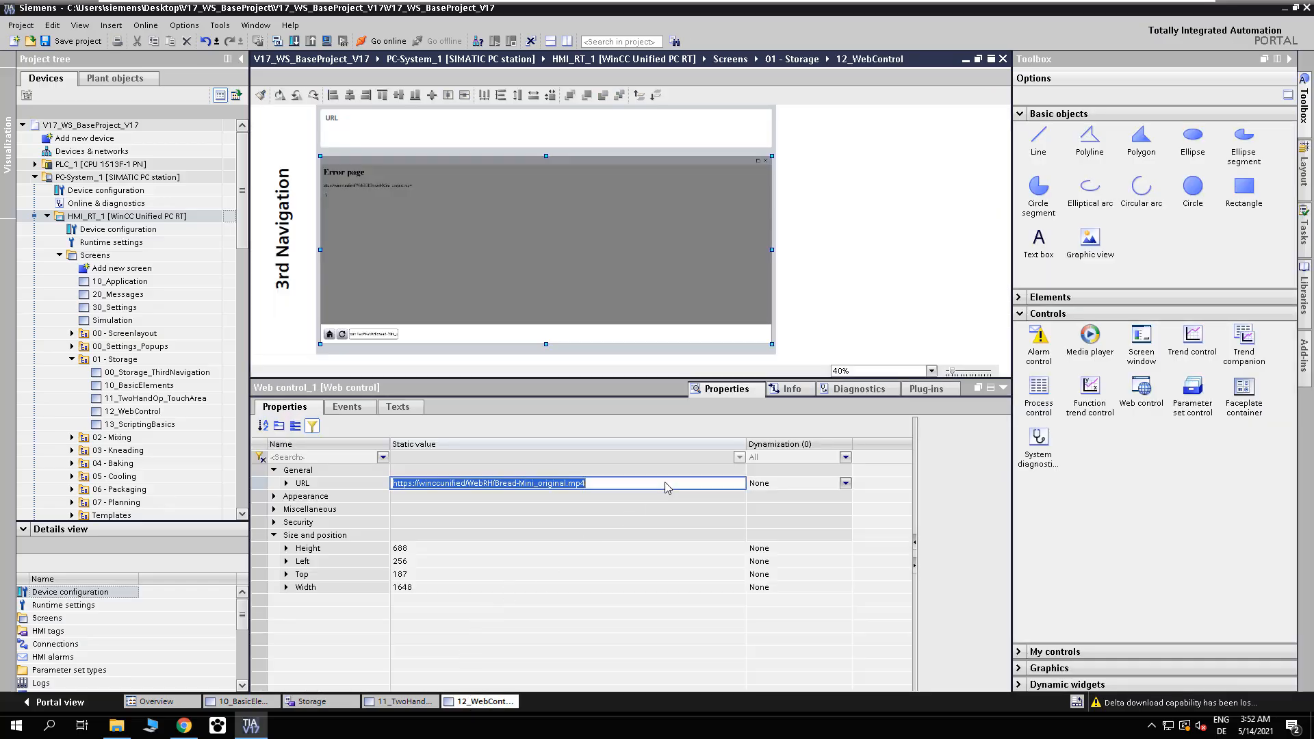
key("Delete")
key("Return")
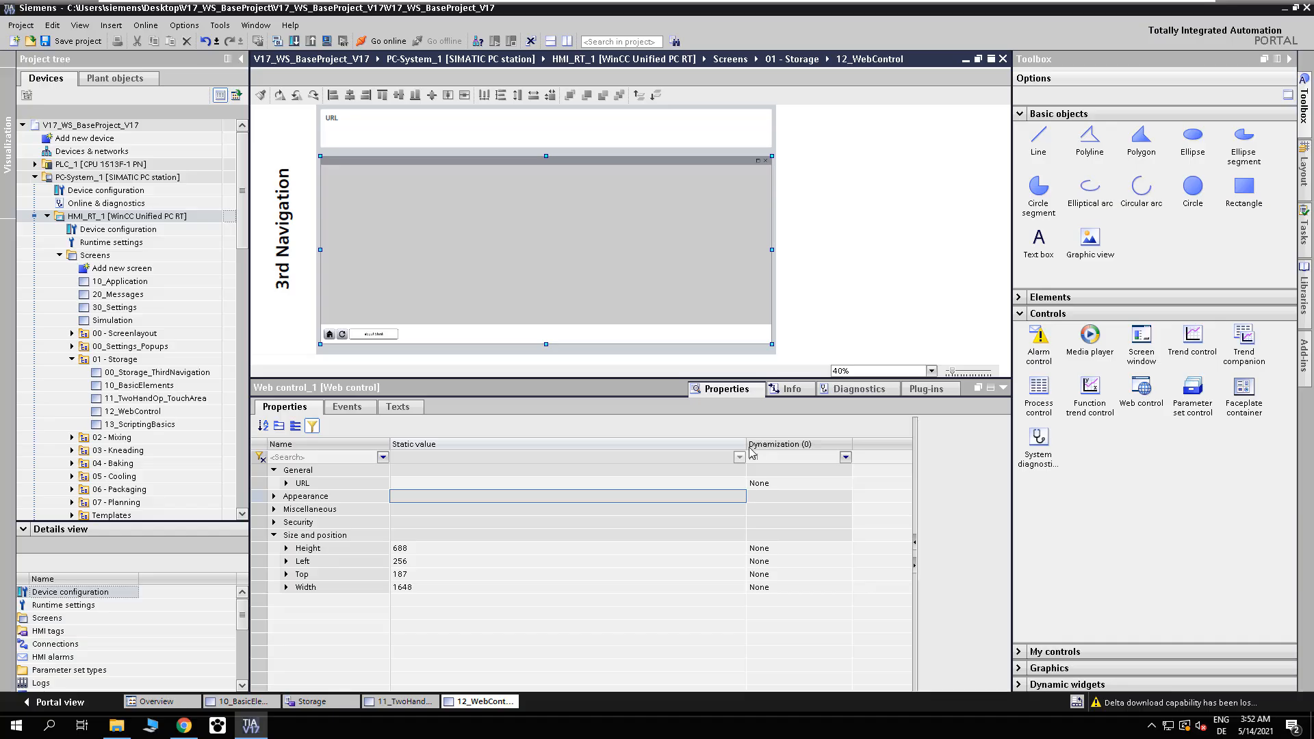
Step: Dynamize the web control's URL property with a tag and assign the URL tag, resizing the property columns for access
left_click_drag(747, 444, 510, 455)
left_click(577, 484)
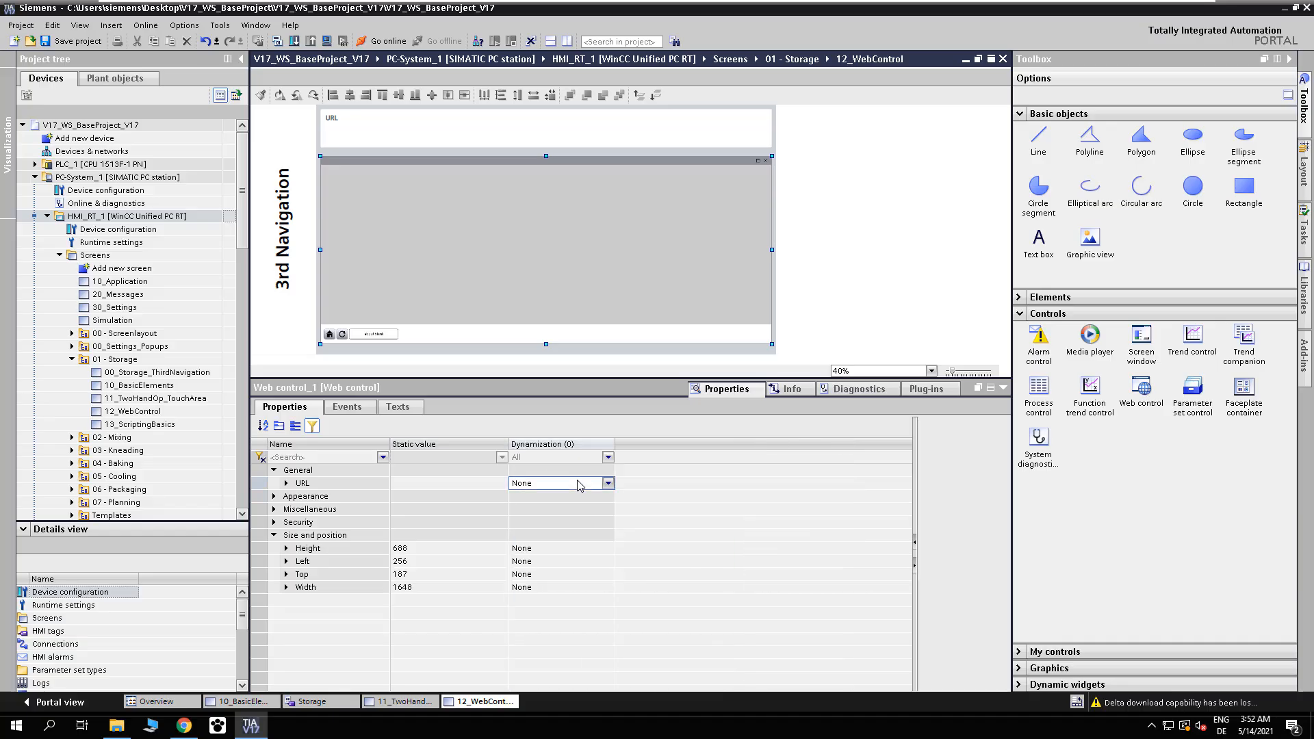
left_click_drag(915, 483, 620, 500)
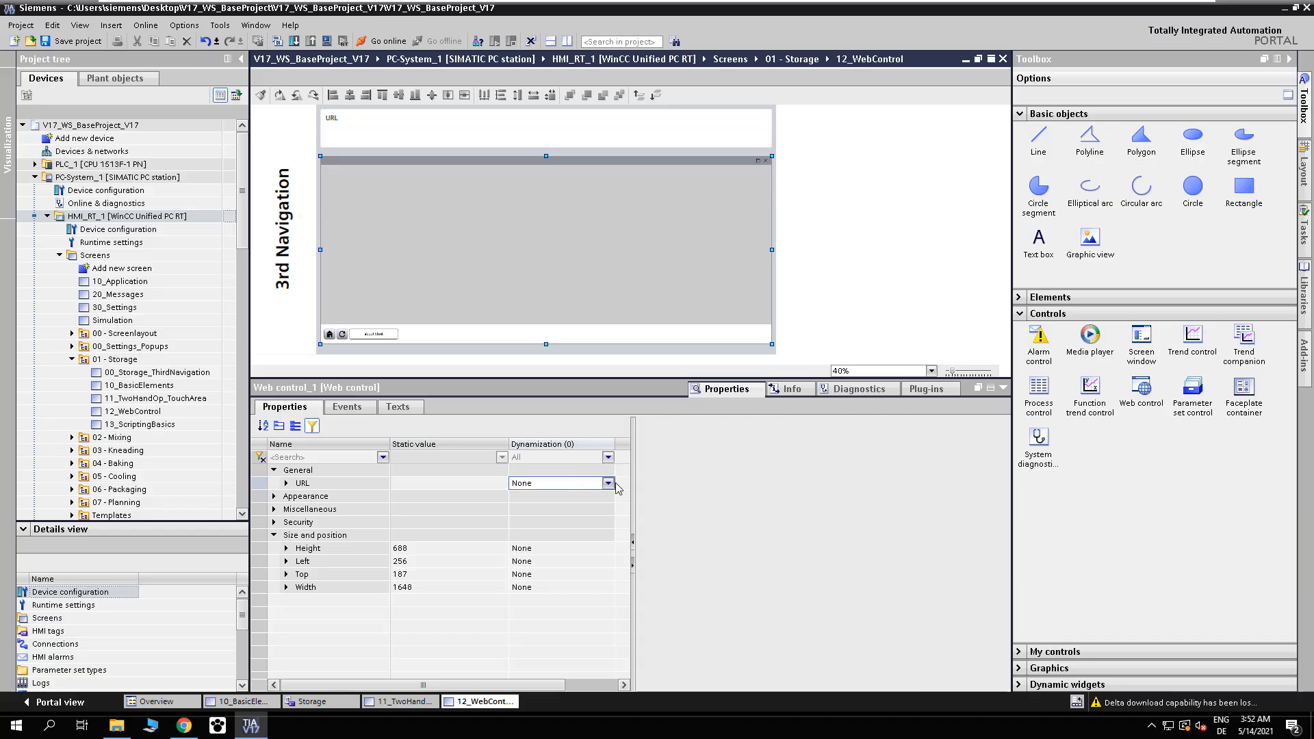
left_click(608, 483)
left_click(550, 511)
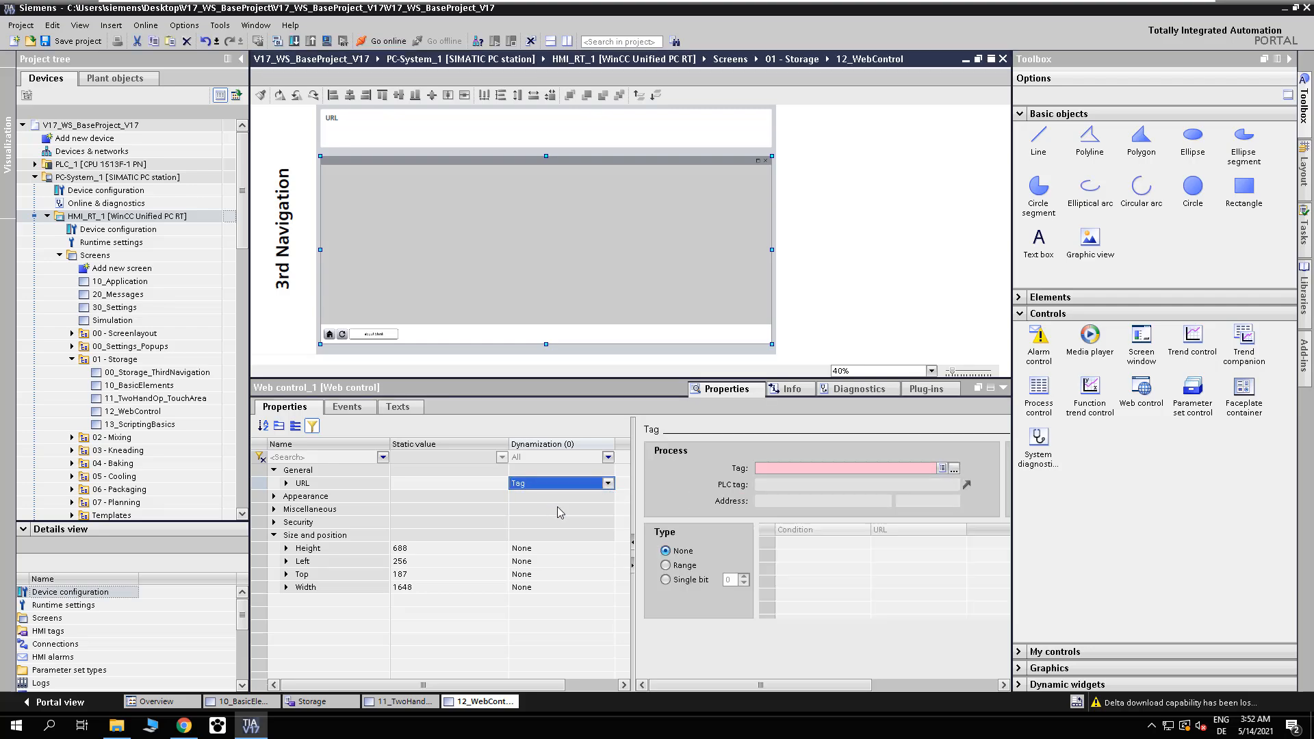
left_click(897, 466)
type("url")
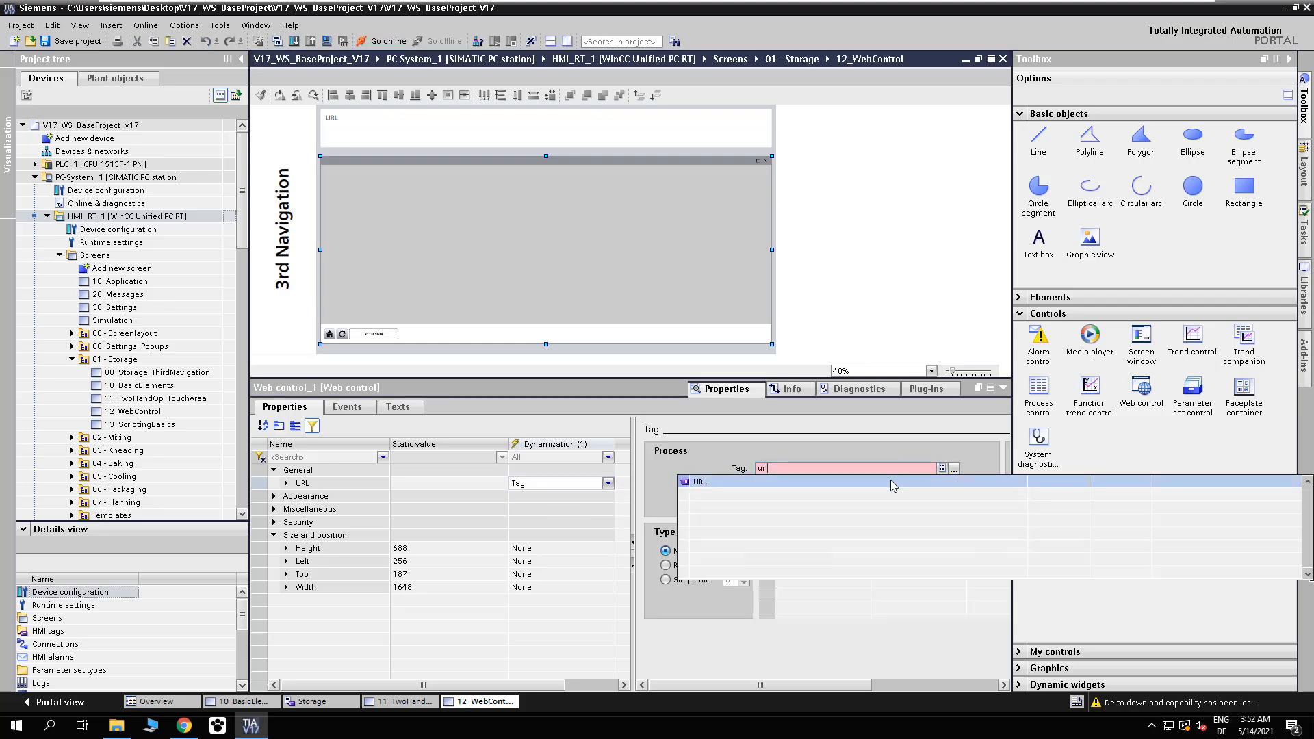
left_click(891, 481)
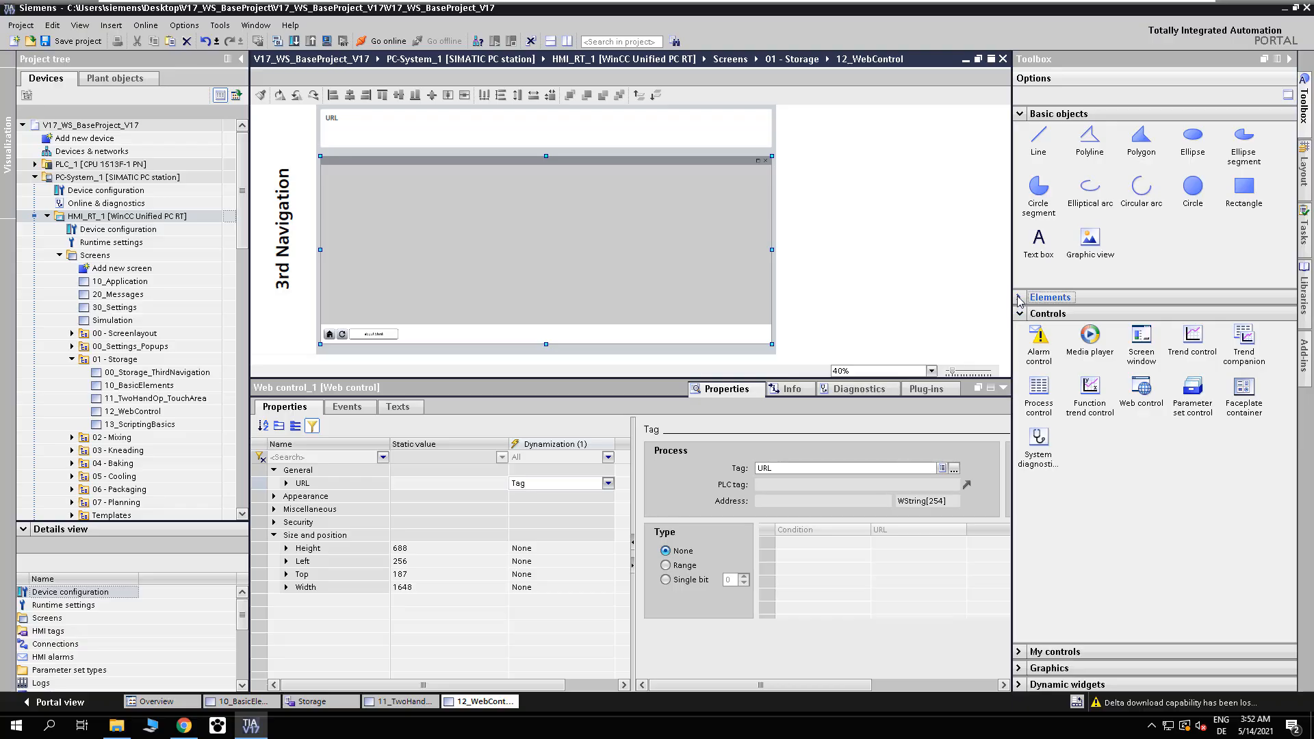
Step: Place an IO field under the URL label and widen it across the box to about 1517 by 40
left_click(1041, 297)
left_click_drag(1038, 317, 327, 130)
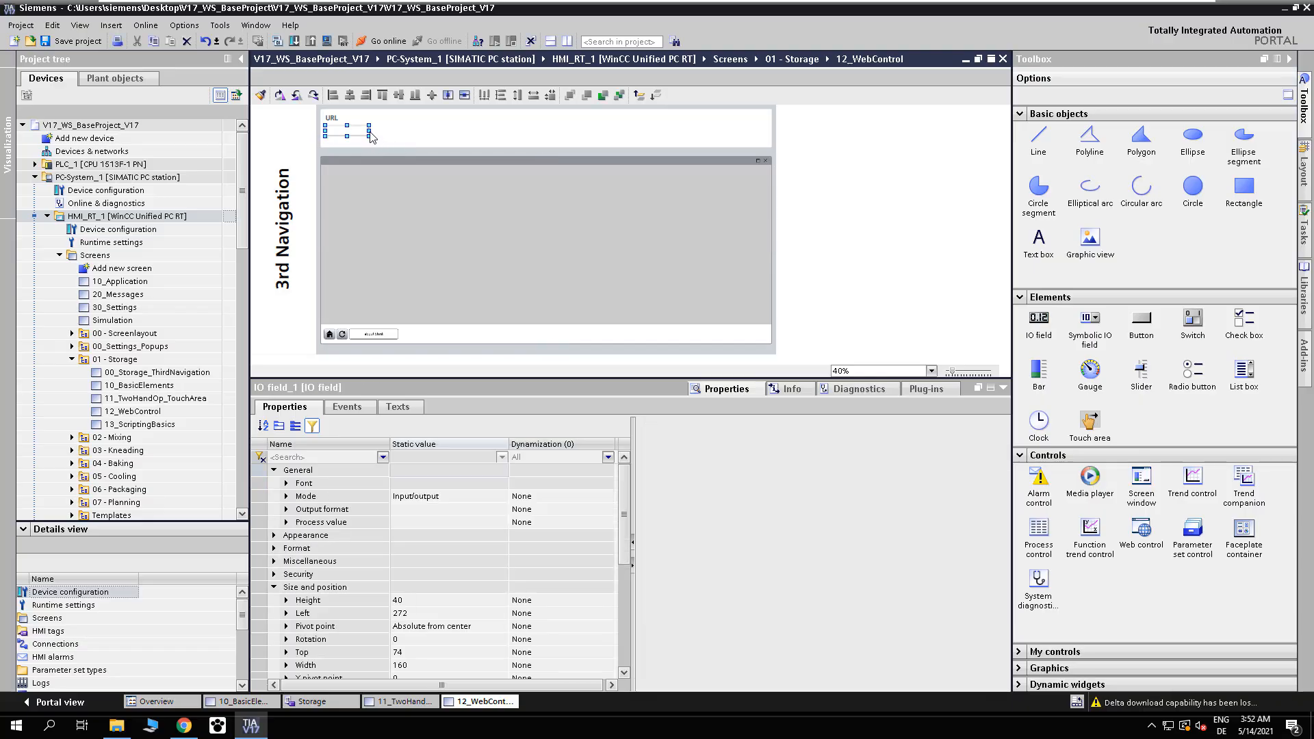
left_click_drag(409, 138, 743, 141)
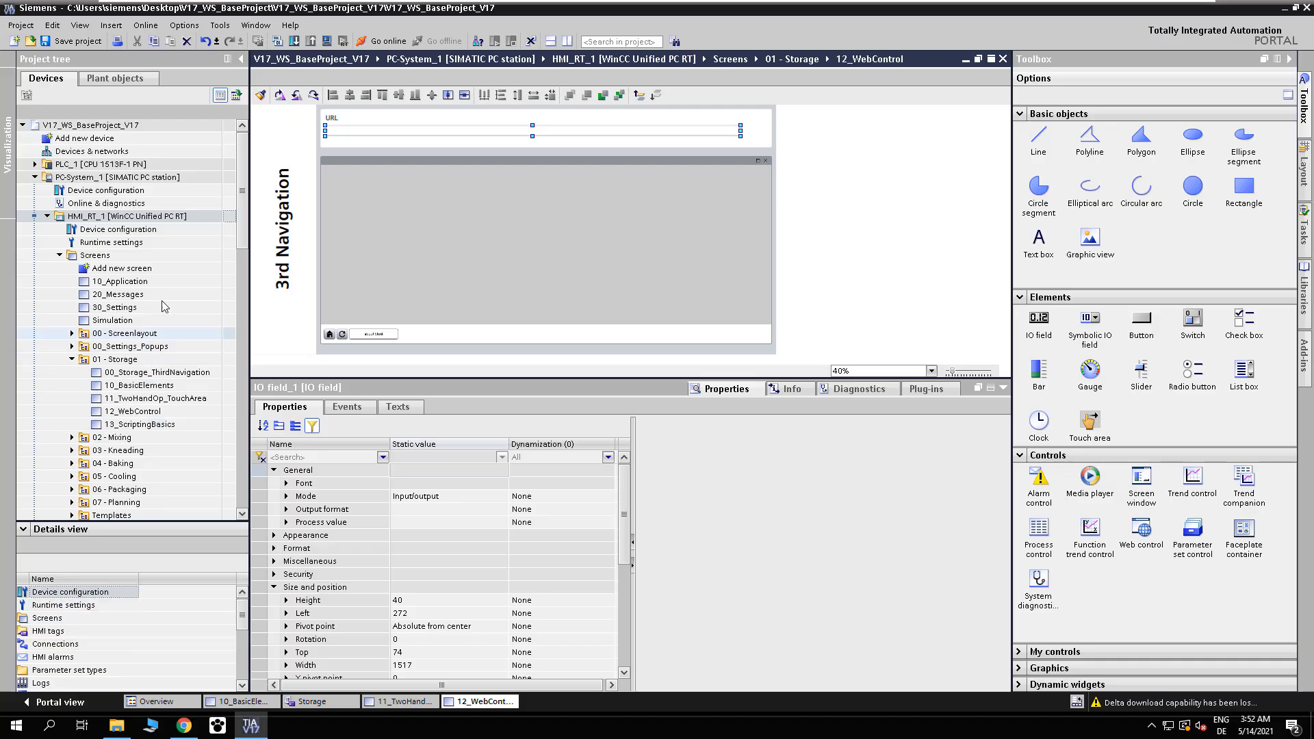
Step: Link the new IO field's process value to the URL tag from the 01_Storage tag table
left_click_drag(241, 228, 241, 280)
left_click(139, 464)
scroll(46, 651, "down", 2)
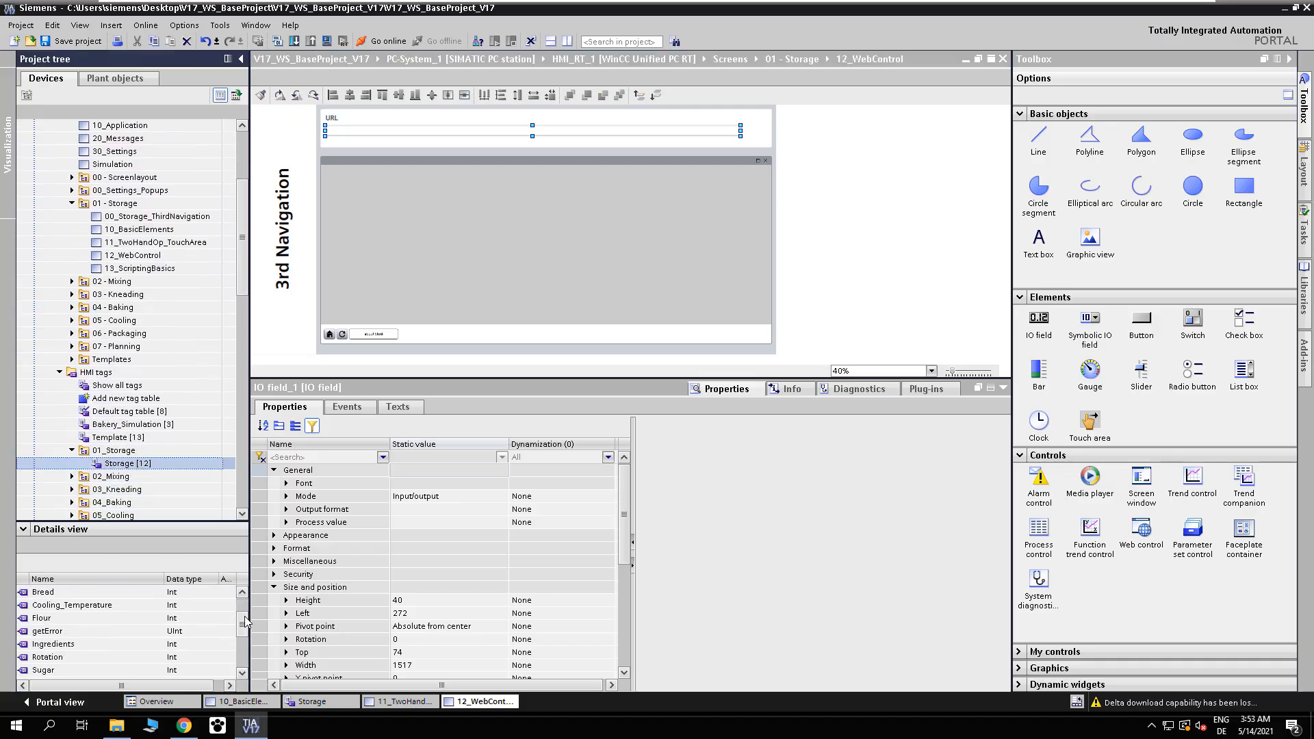
left_click_drag(41, 657, 439, 136)
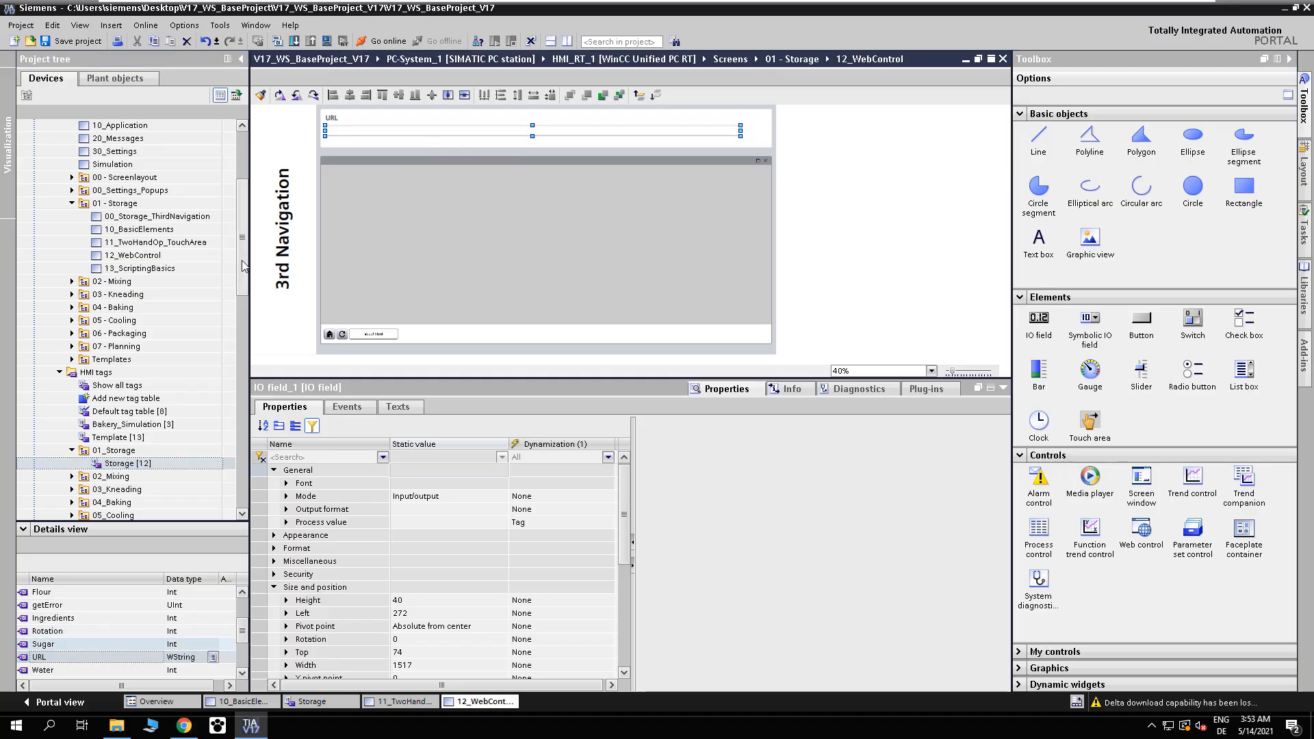
Step: Select HMI_RT_1 in the project tree and download it to the device
left_click_drag(241, 236, 241, 188)
left_click(232, 214)
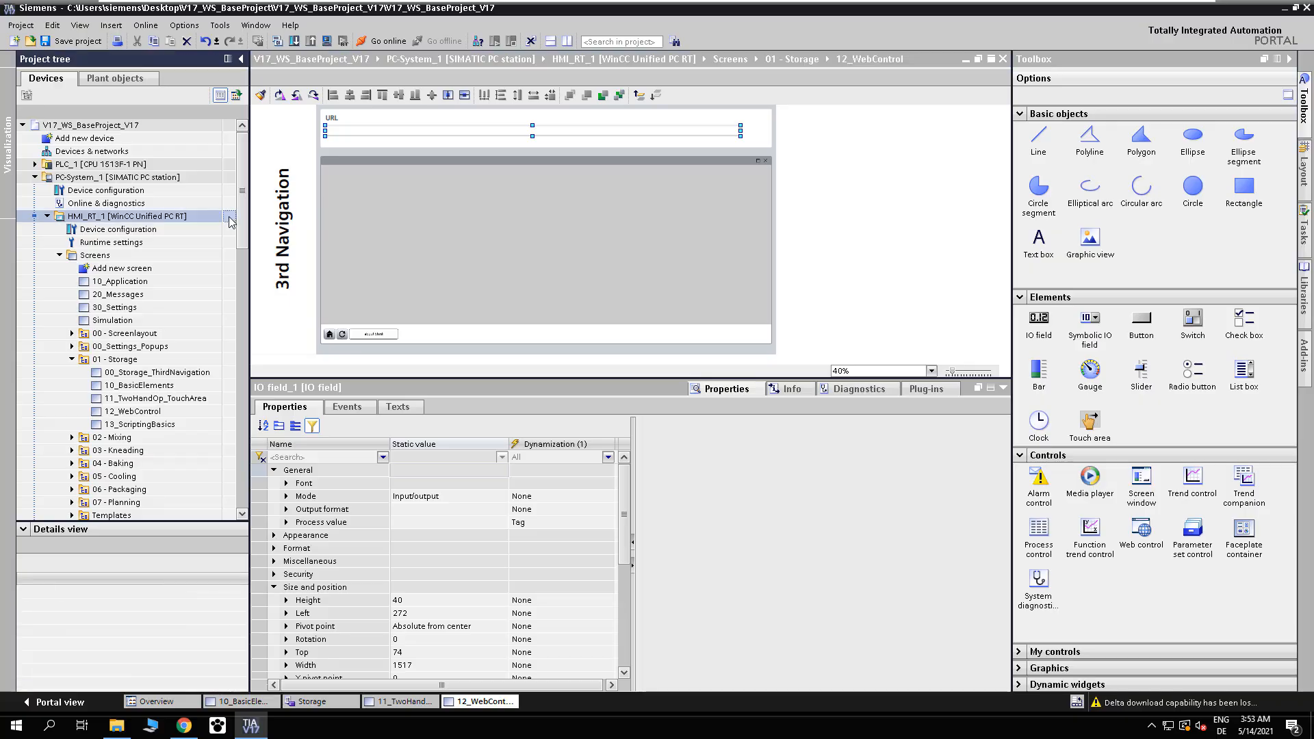
left_click(327, 41)
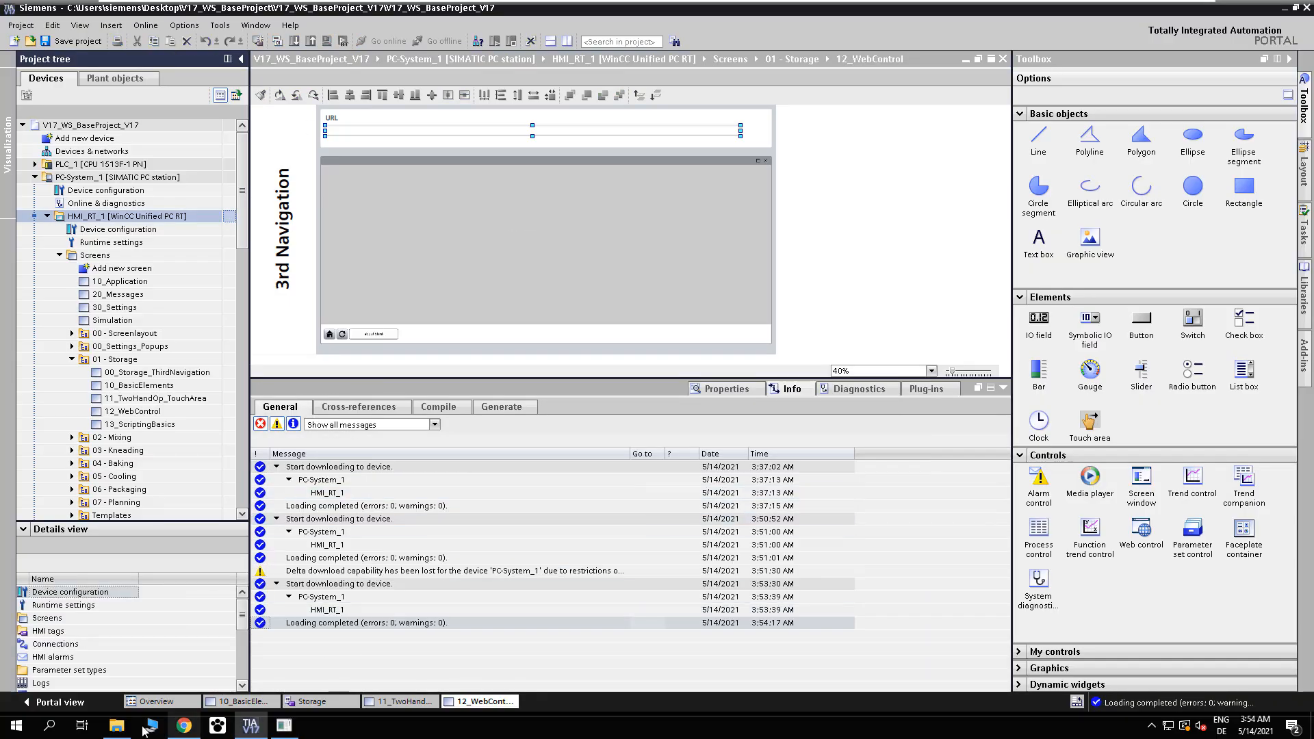
Step: Copy the name of the bakery_original image from the WebRH public folder in File Explorer and return to TIA Portal
left_click(117, 726)
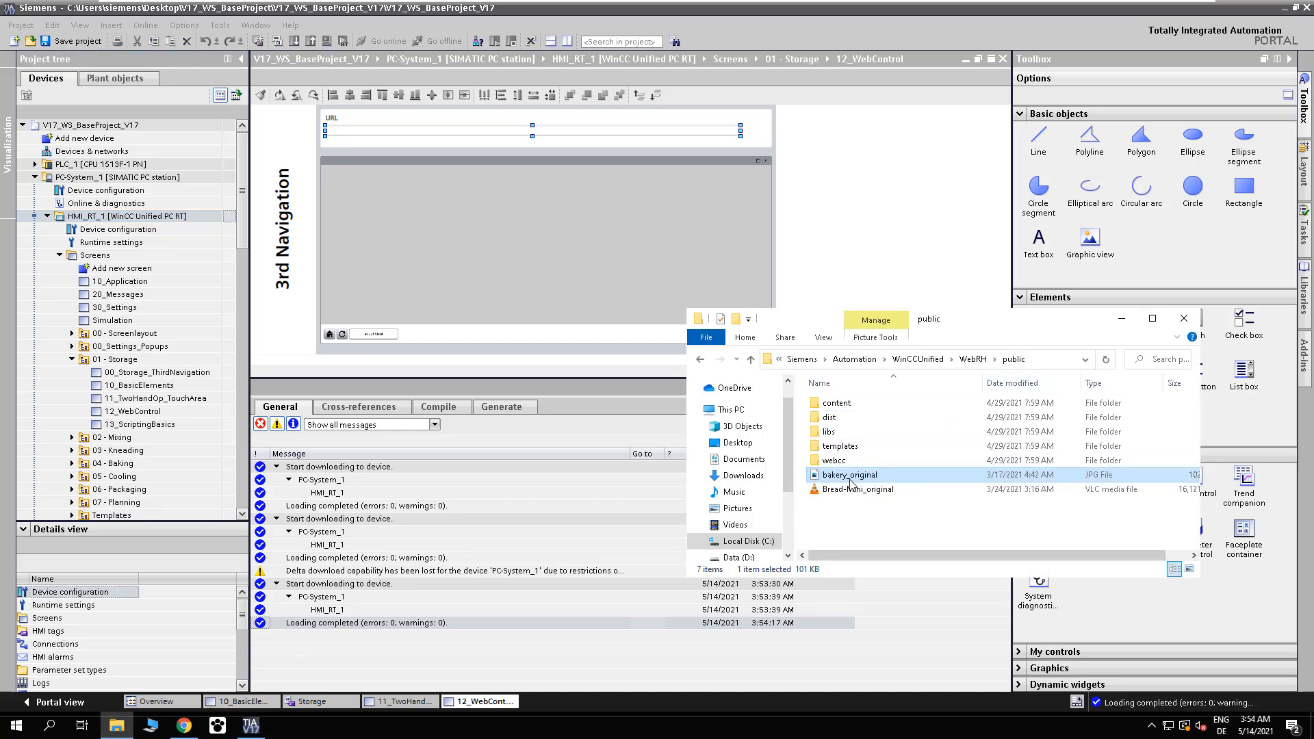
key("F2")
key("ctrl+c")
left_click(620, 598)
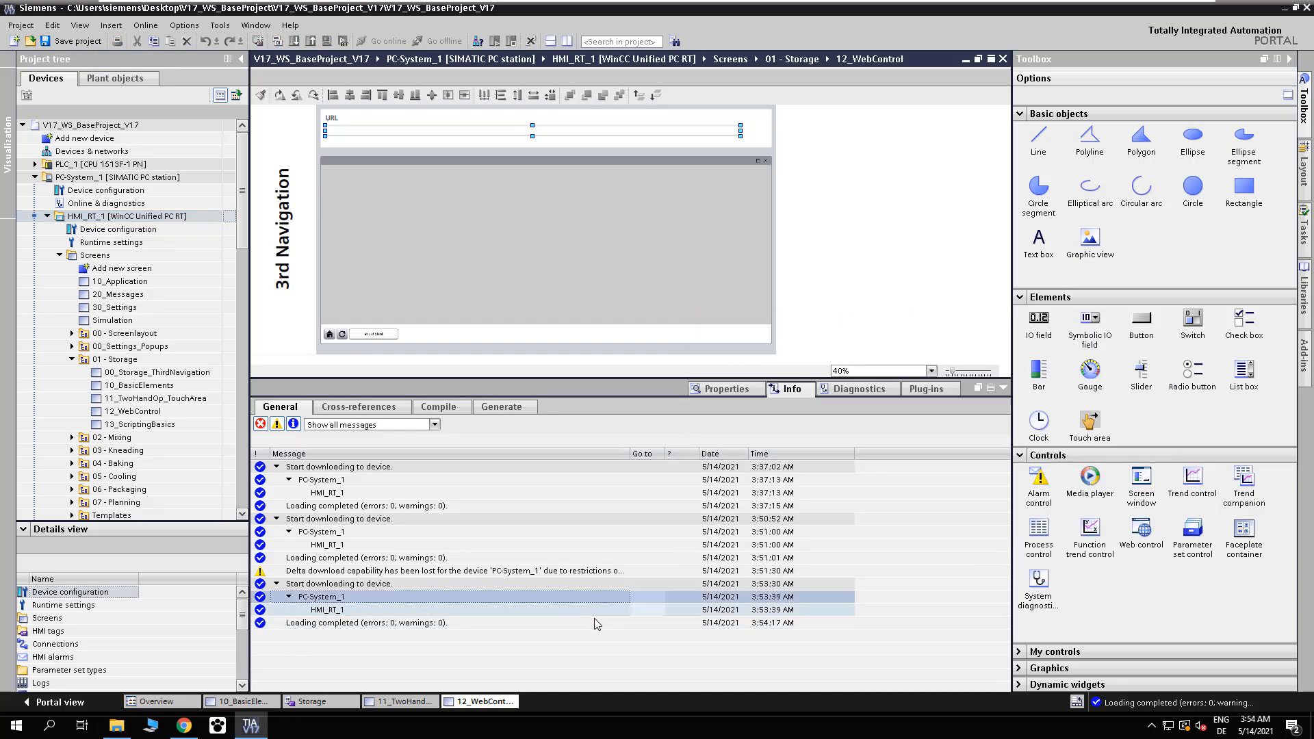
Step: In the Chrome runtime, replace the video file name in the Web control screen's URL field with the bakery_original image file
left_click(183, 726)
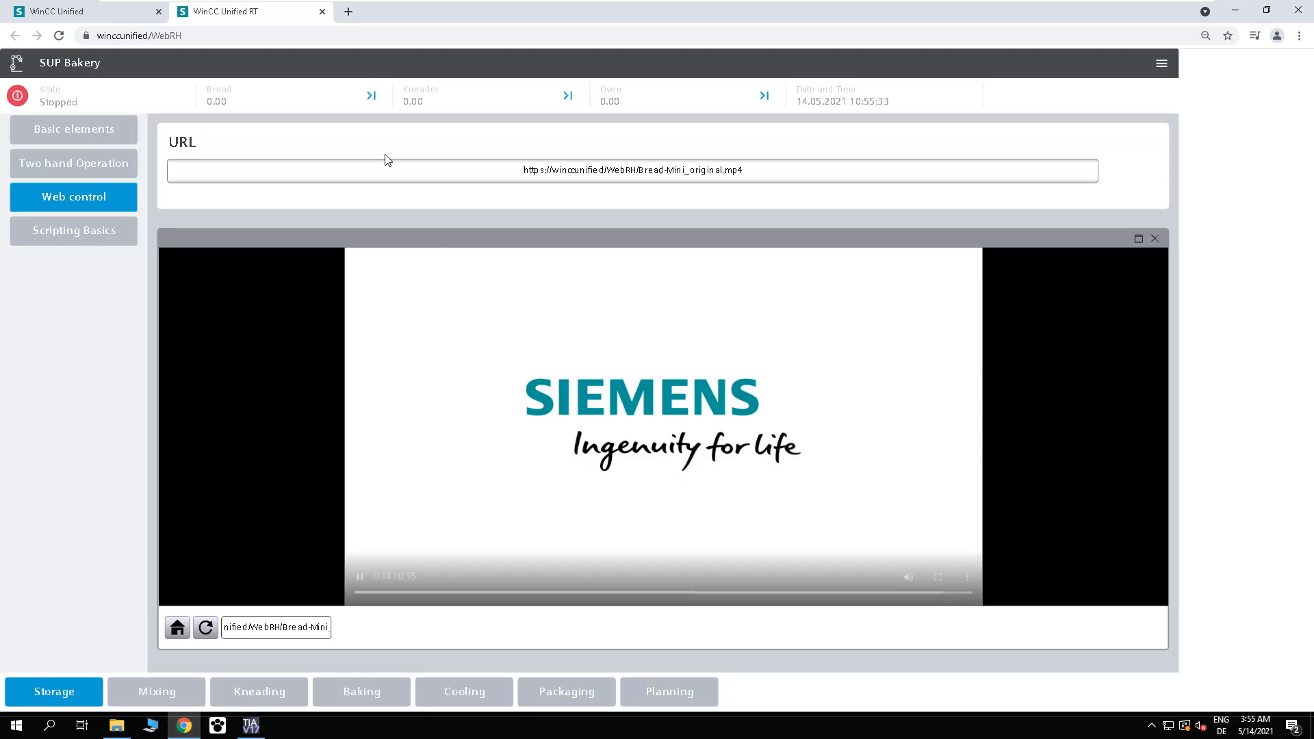
left_click(414, 169)
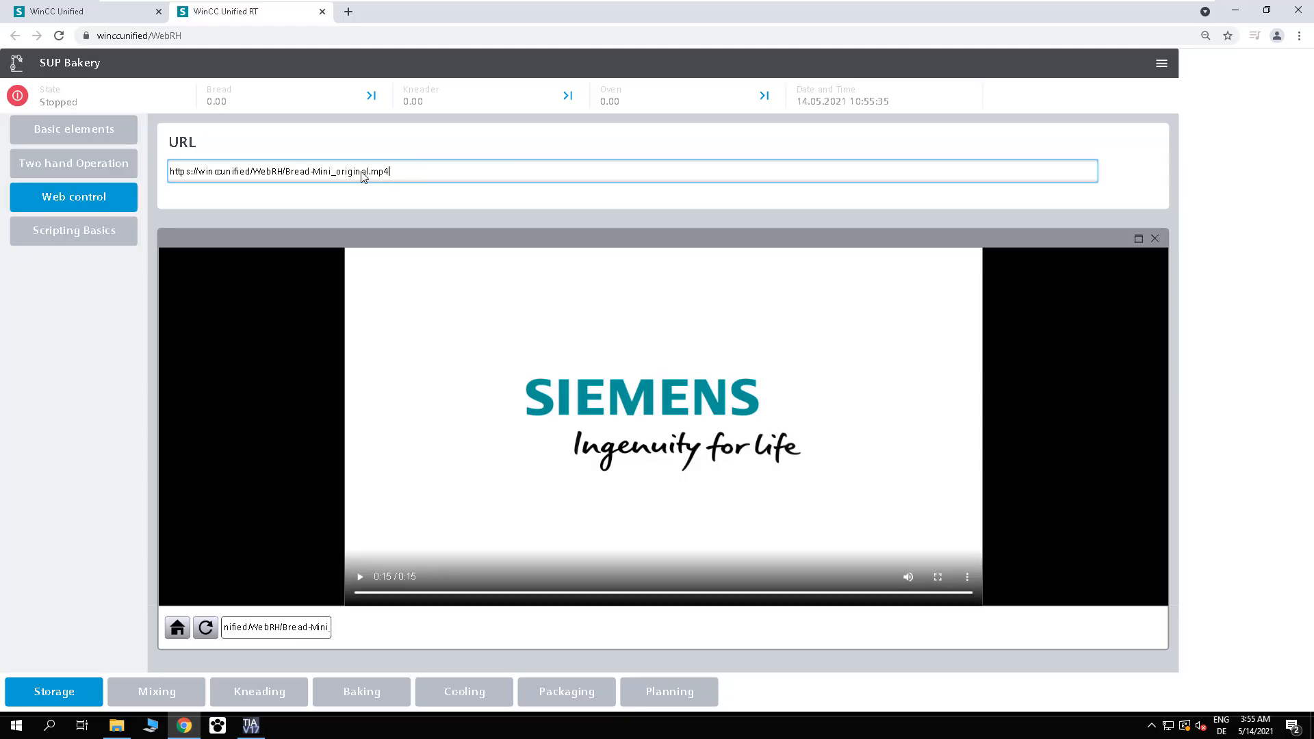
left_click_drag(285, 179, 420, 180)
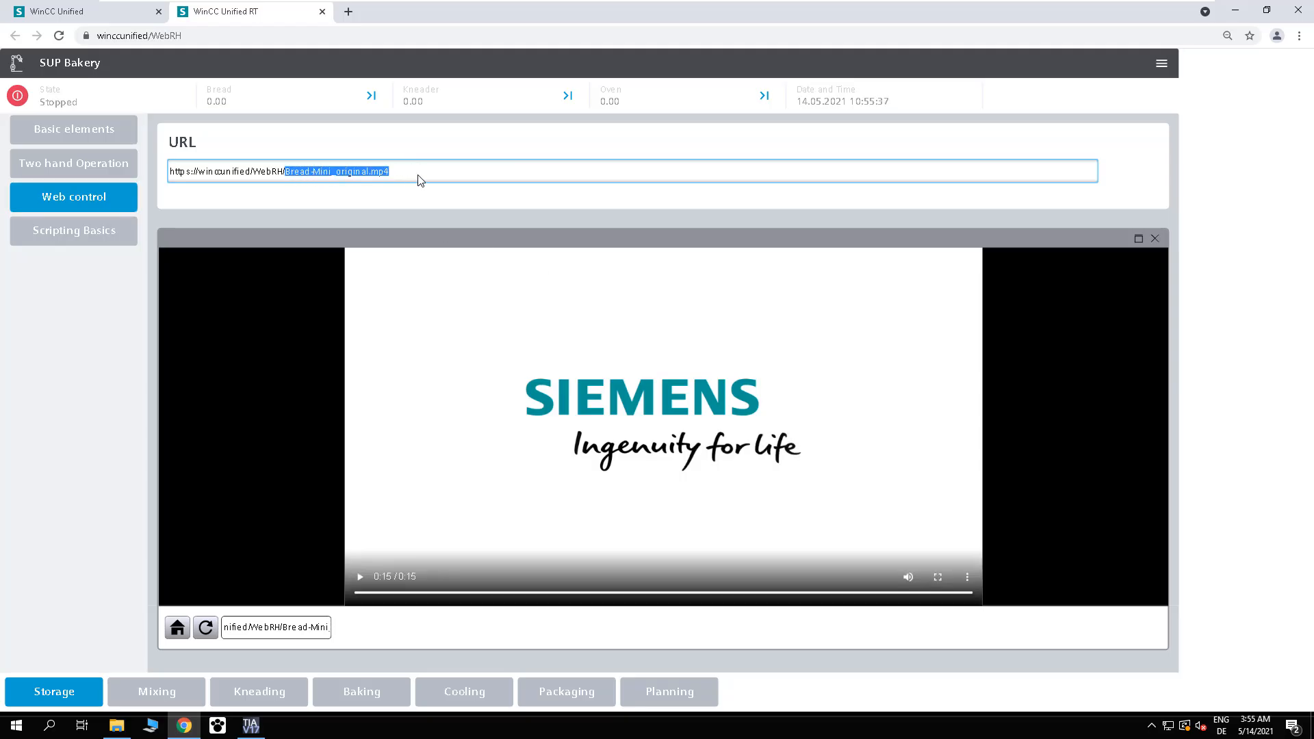
key("ctrl+v")
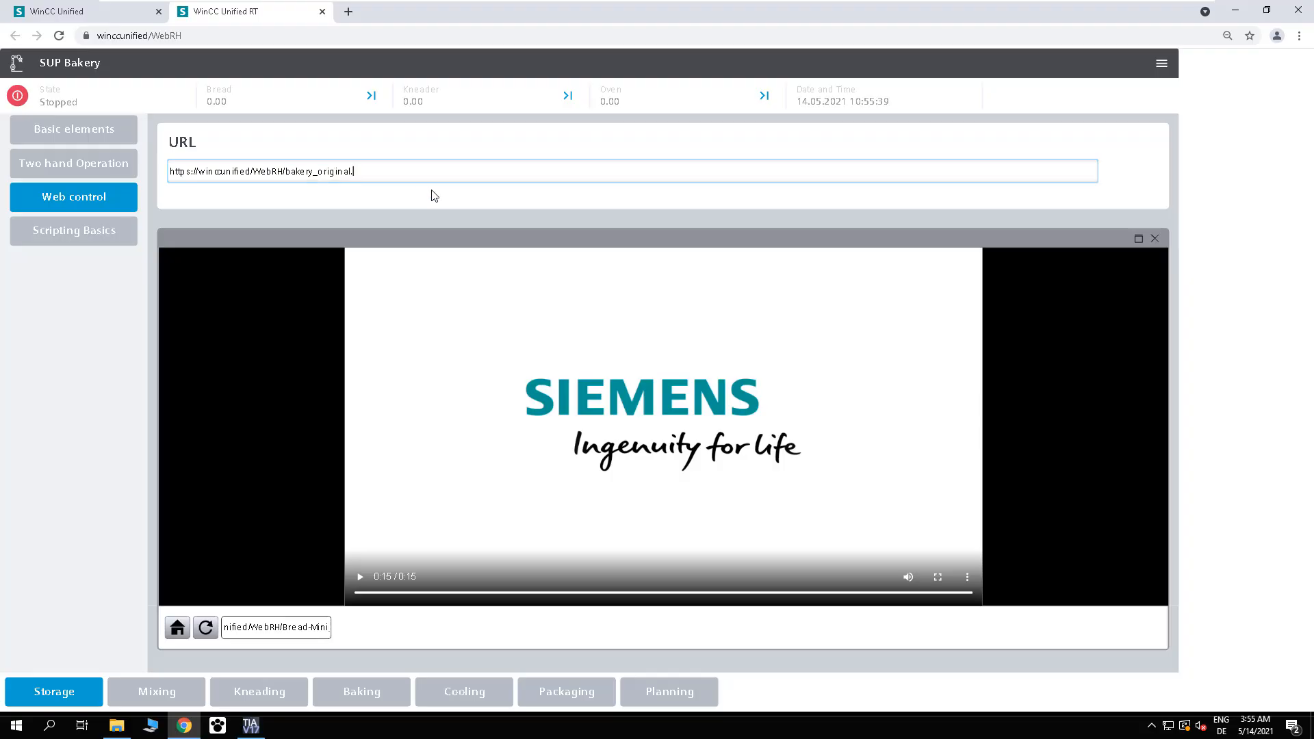
key("Return")
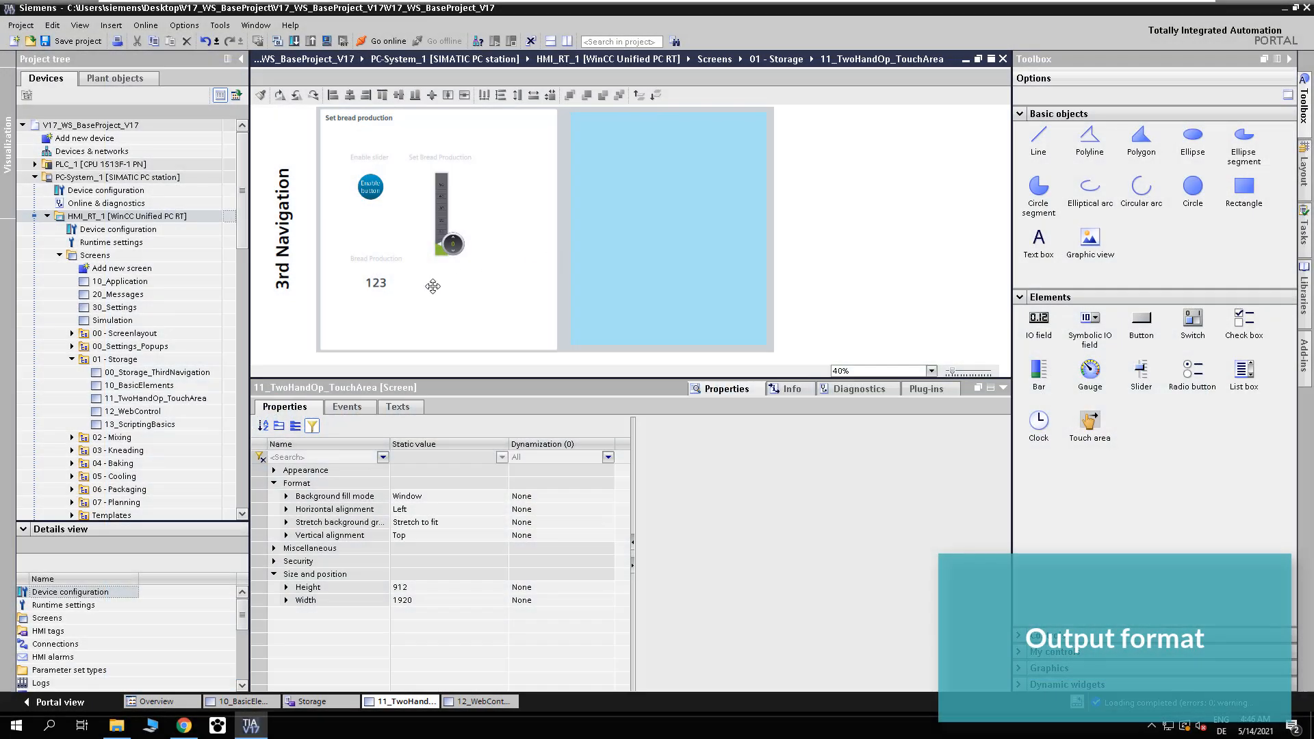
Step: Examine the output format options for the Bread Production IO field on screen 11_TwoHandOp_TouchArea, including String and Further examples
left_click(376, 283)
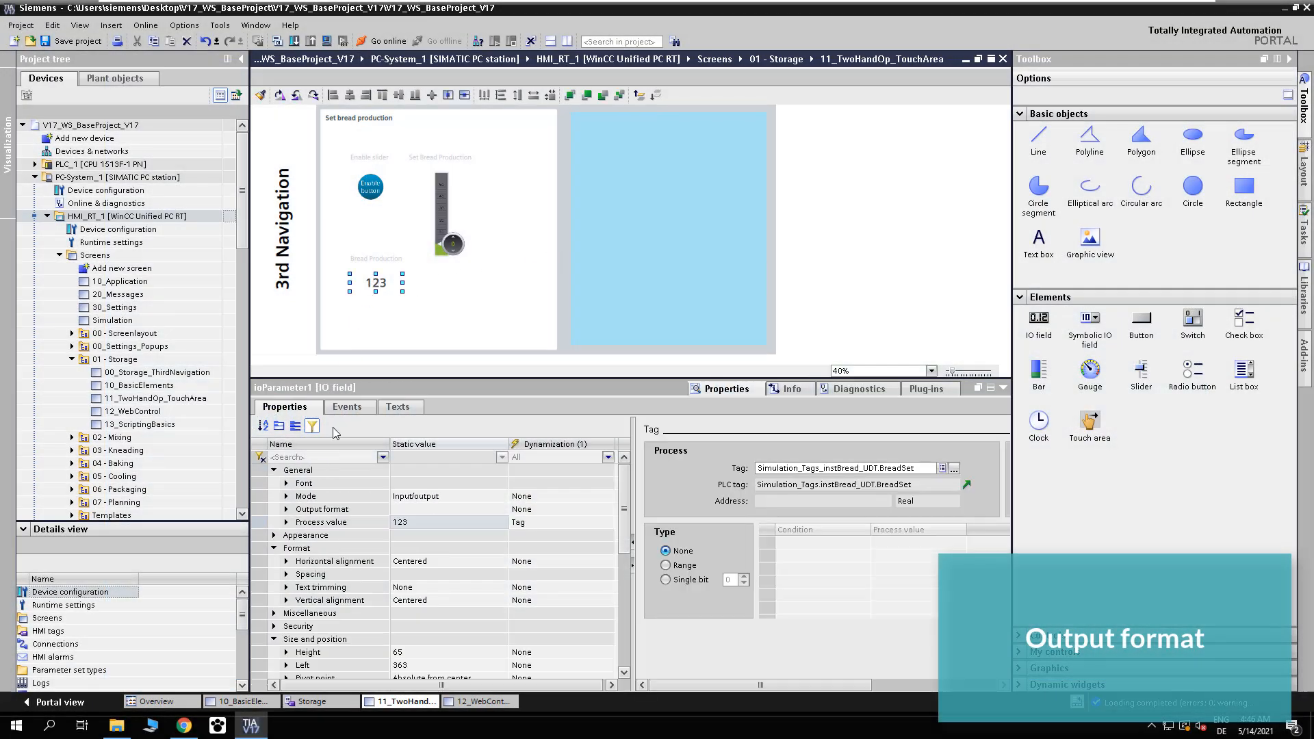
left_click(433, 510)
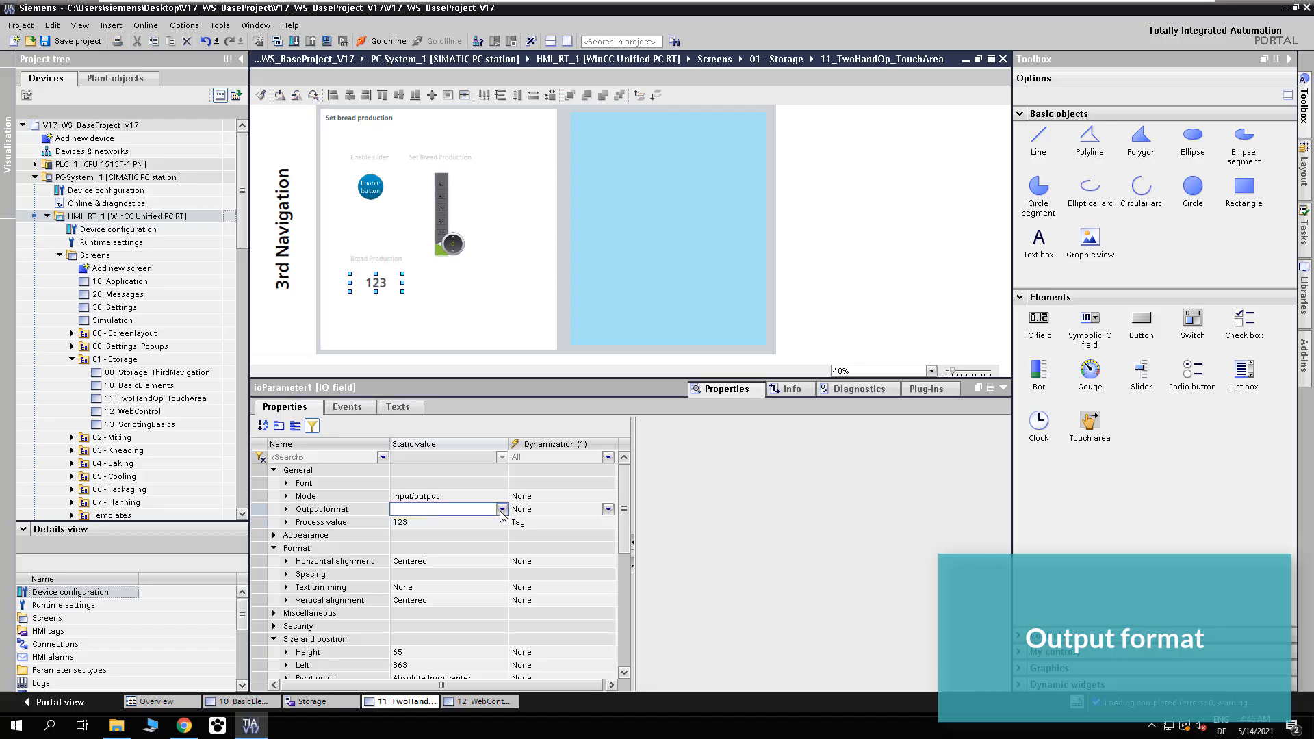
left_click(502, 510)
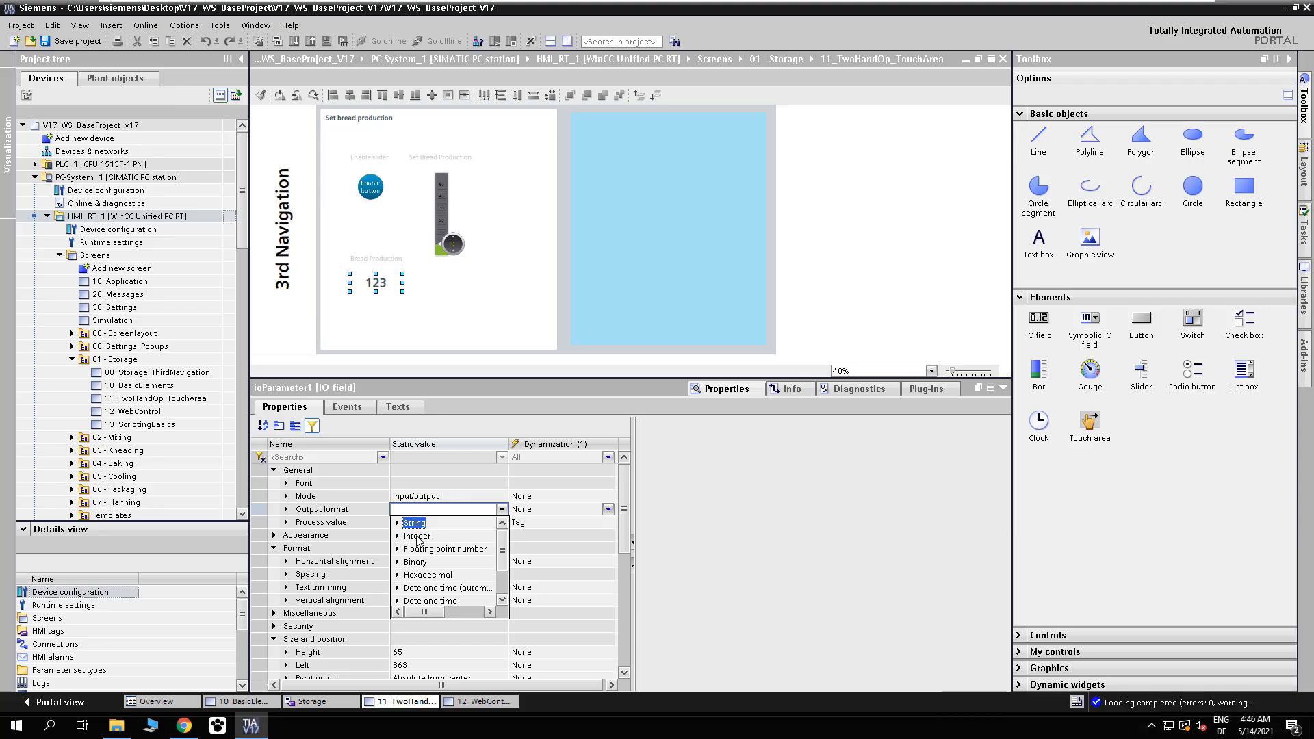
left_click(397, 523)
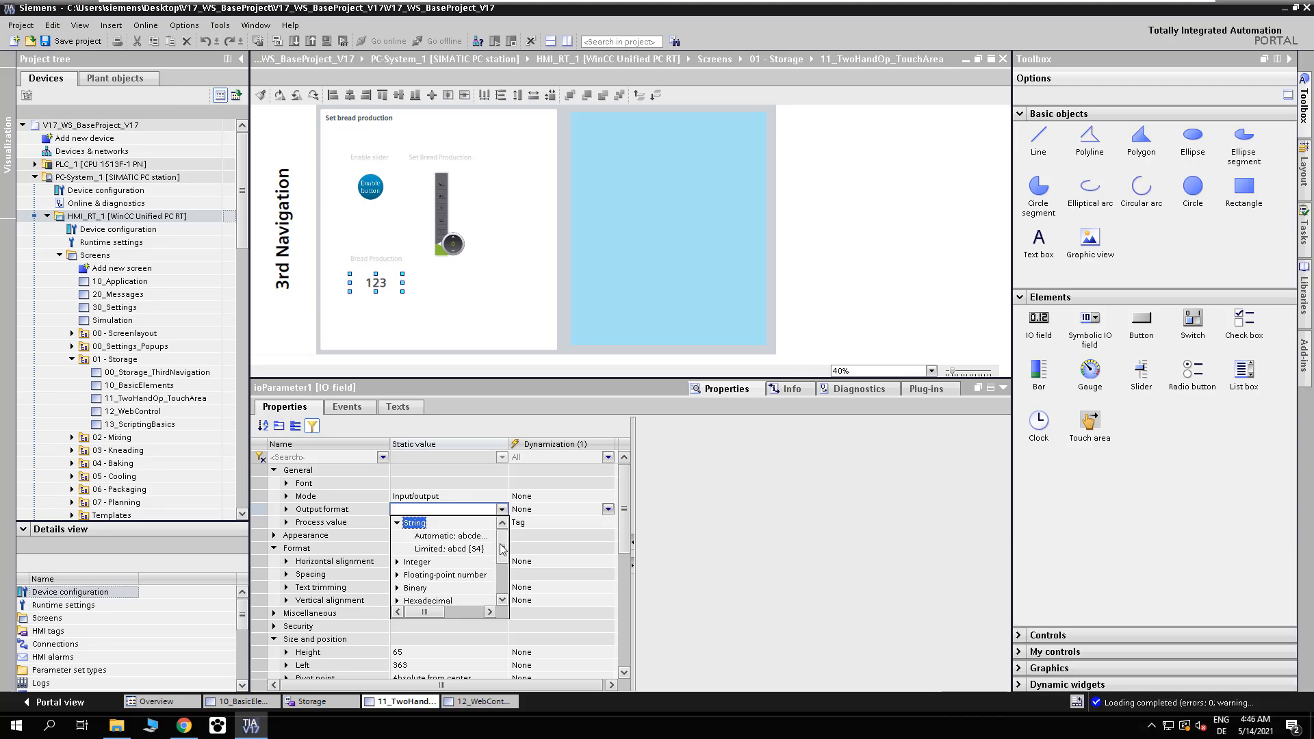
scroll(505, 552, "down", 1)
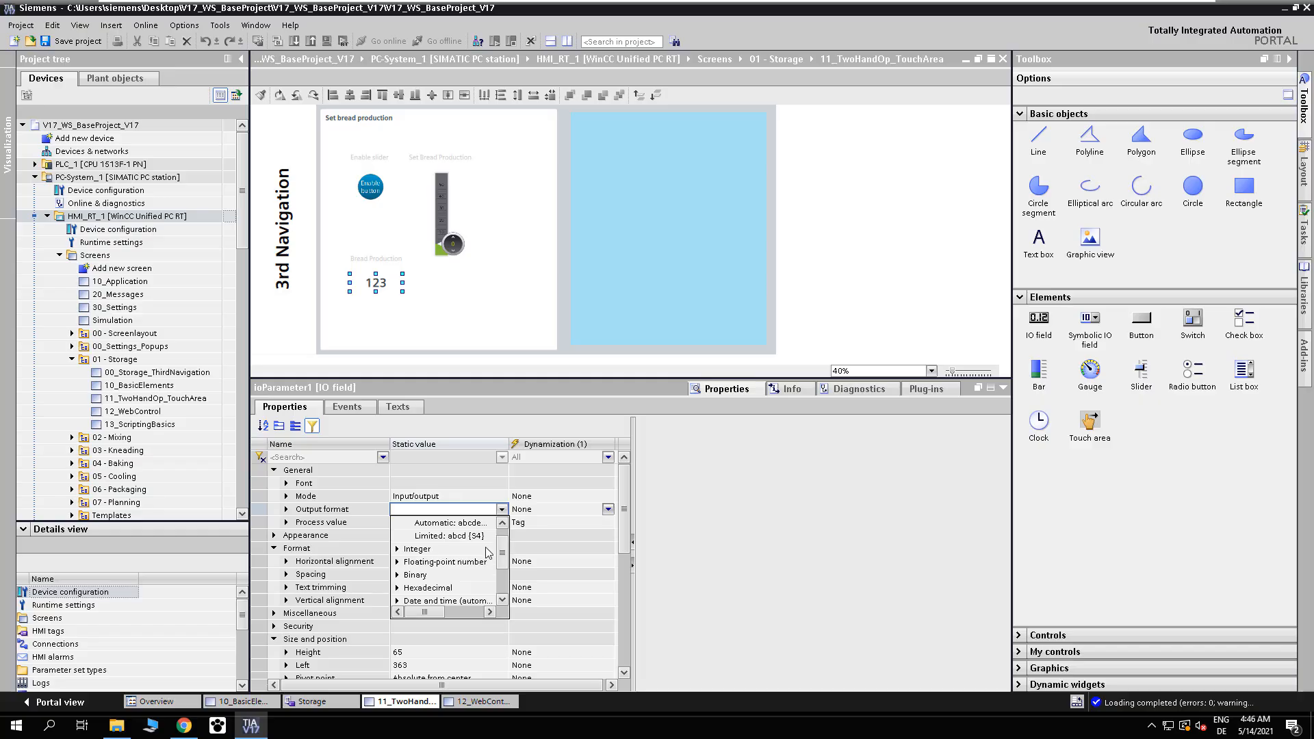
left_click_drag(503, 562, 506, 588)
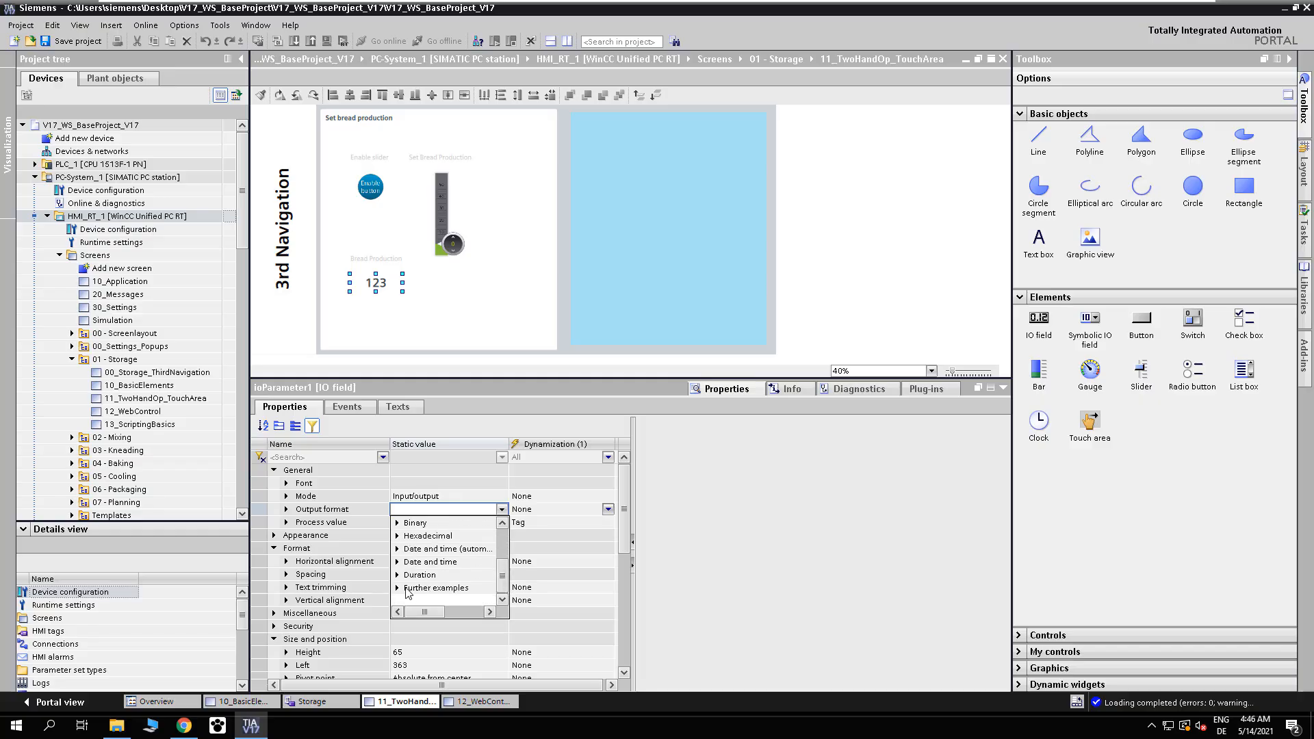
left_click(397, 589)
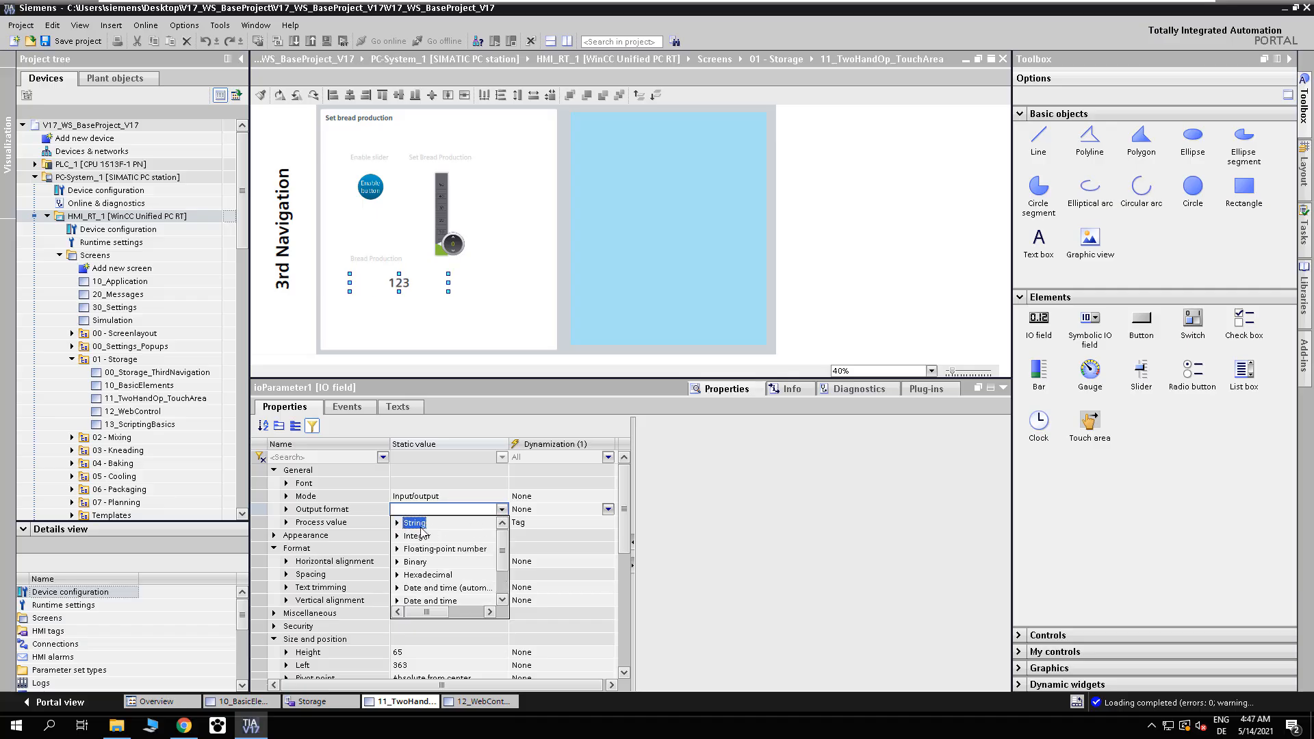
Step: Set the Bread Production IO field's output format to the automatic string format with a unit suffix, {S} Units
left_click(397, 523)
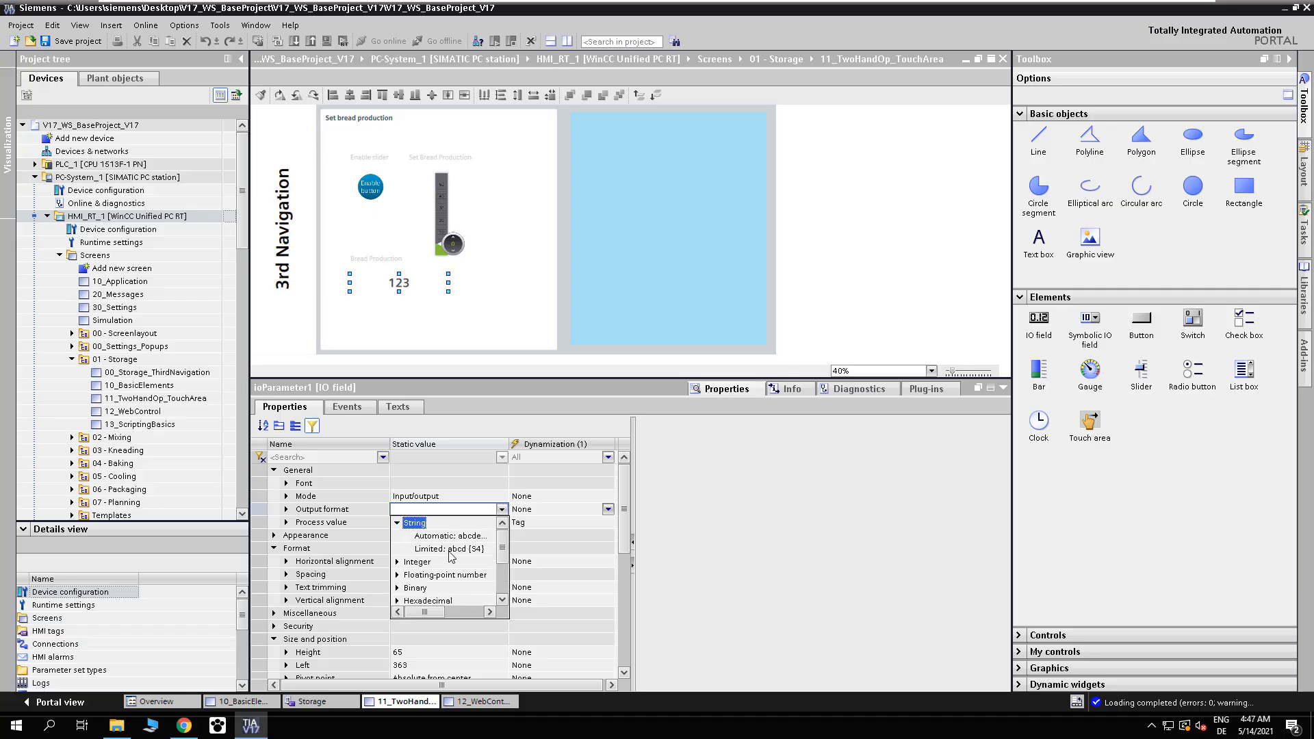
left_click(432, 536)
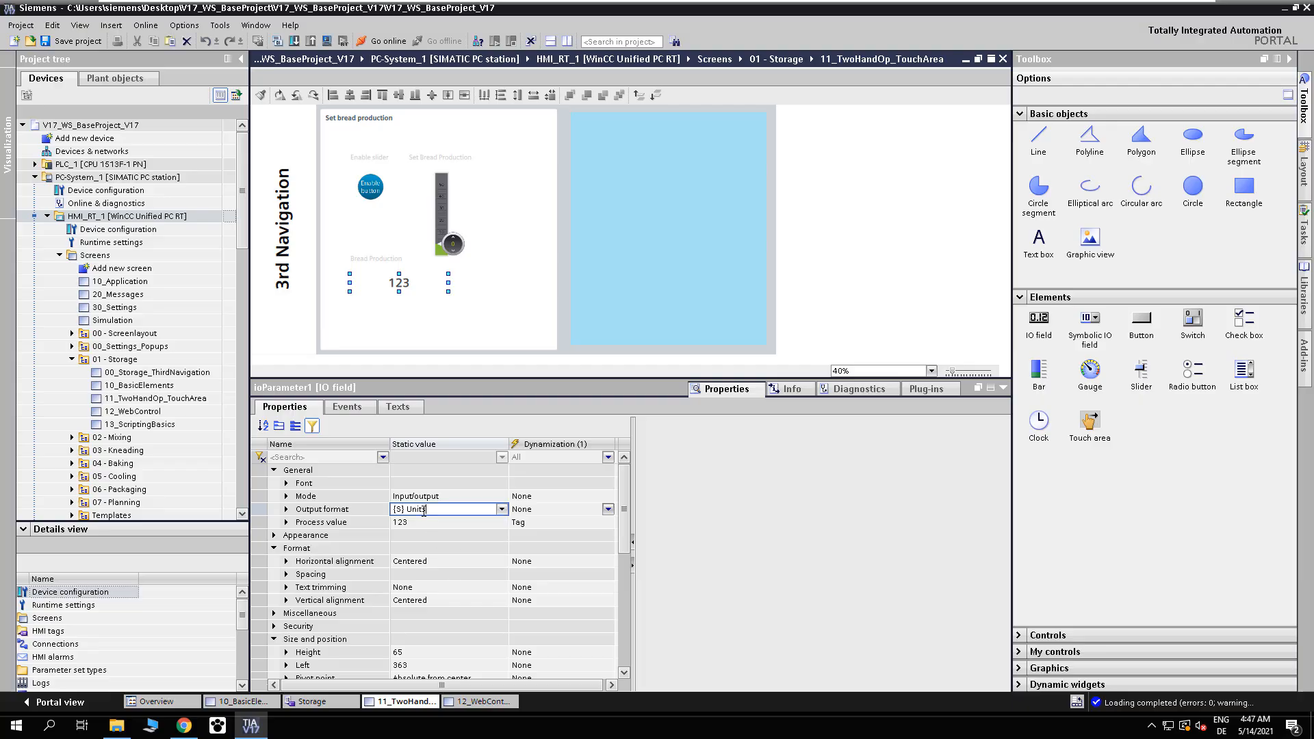
key("Return")
left_click(422, 511)
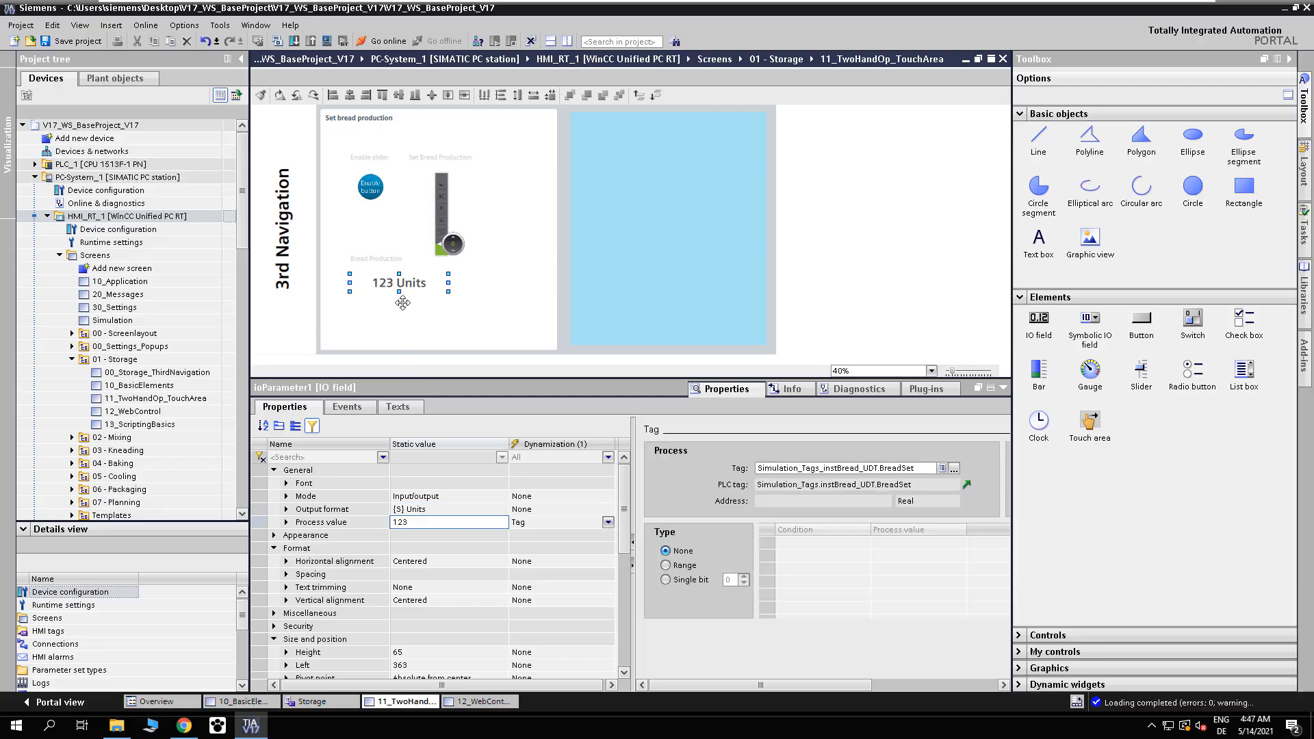
Step: Download the HMI_RT_1 runtime changes to the PC station
left_click(219, 217)
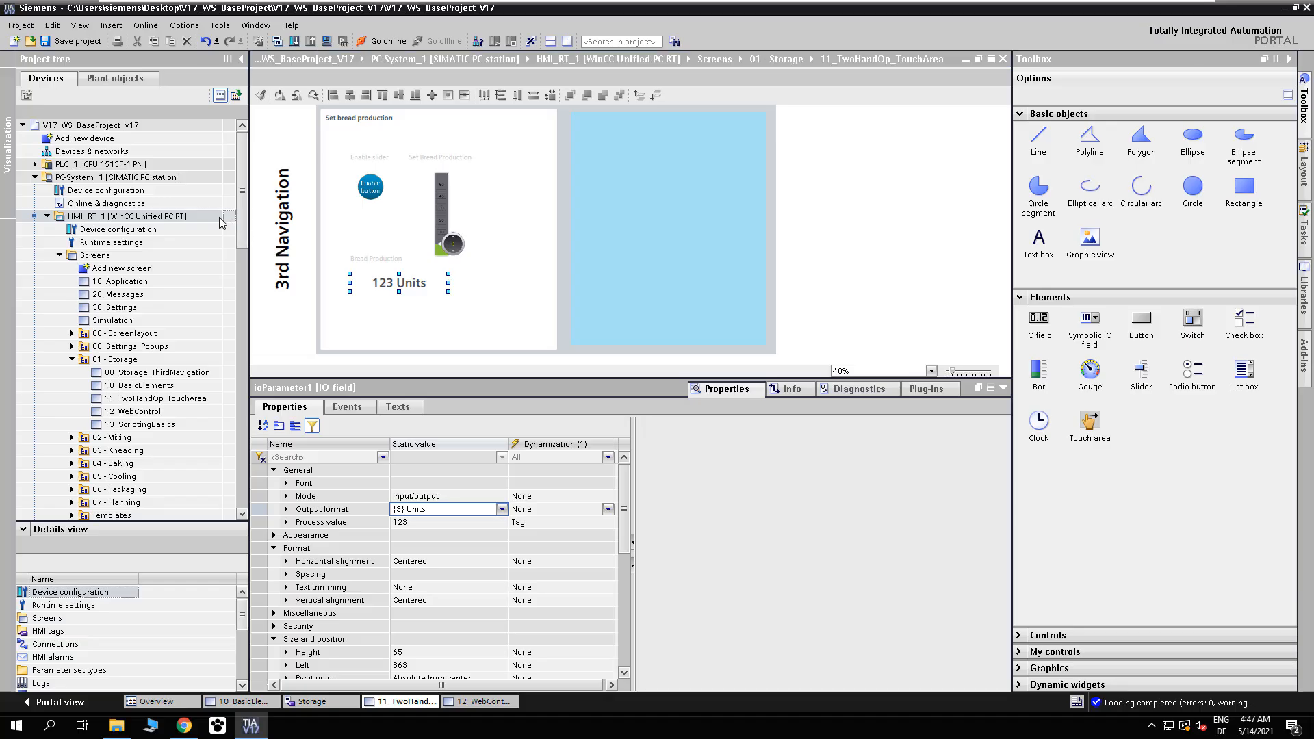
left_click(331, 43)
left_click(834, 502)
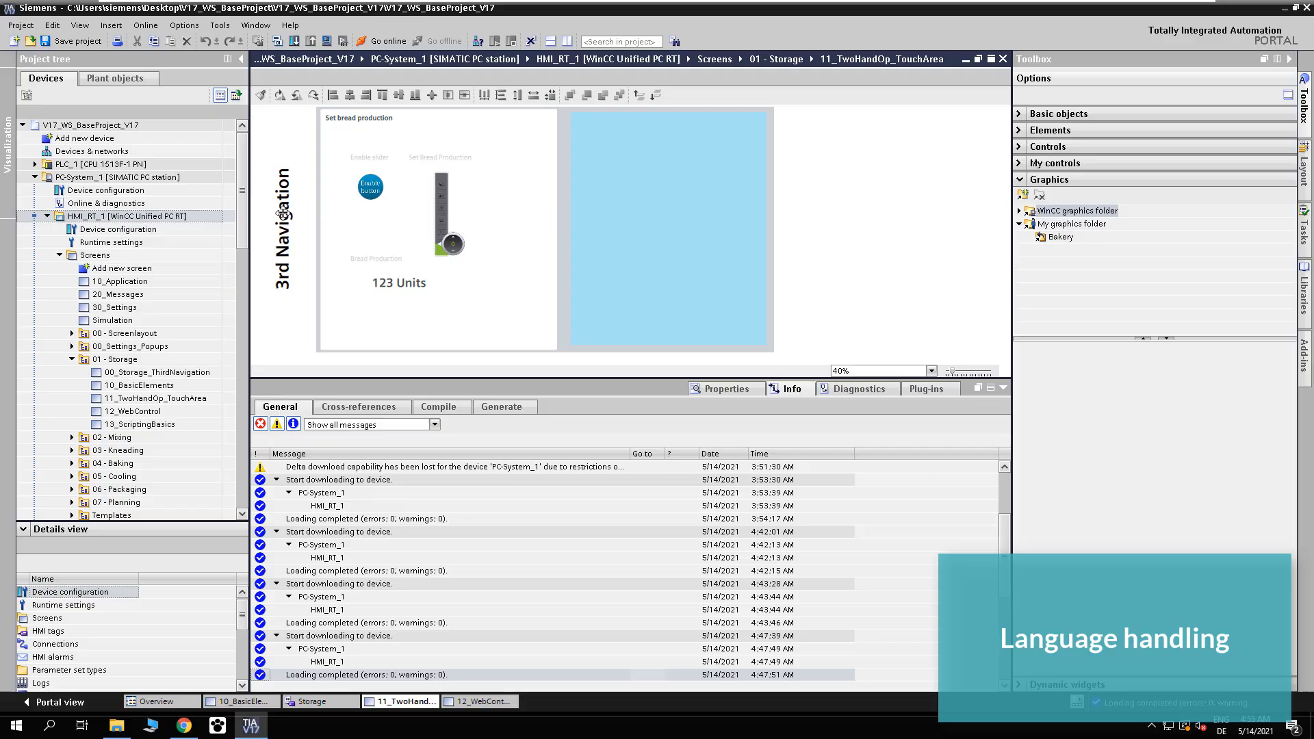
Step: Enable German (Germany) and Spanish (Spain) as additional project languages
left_click_drag(247, 214, 260, 375)
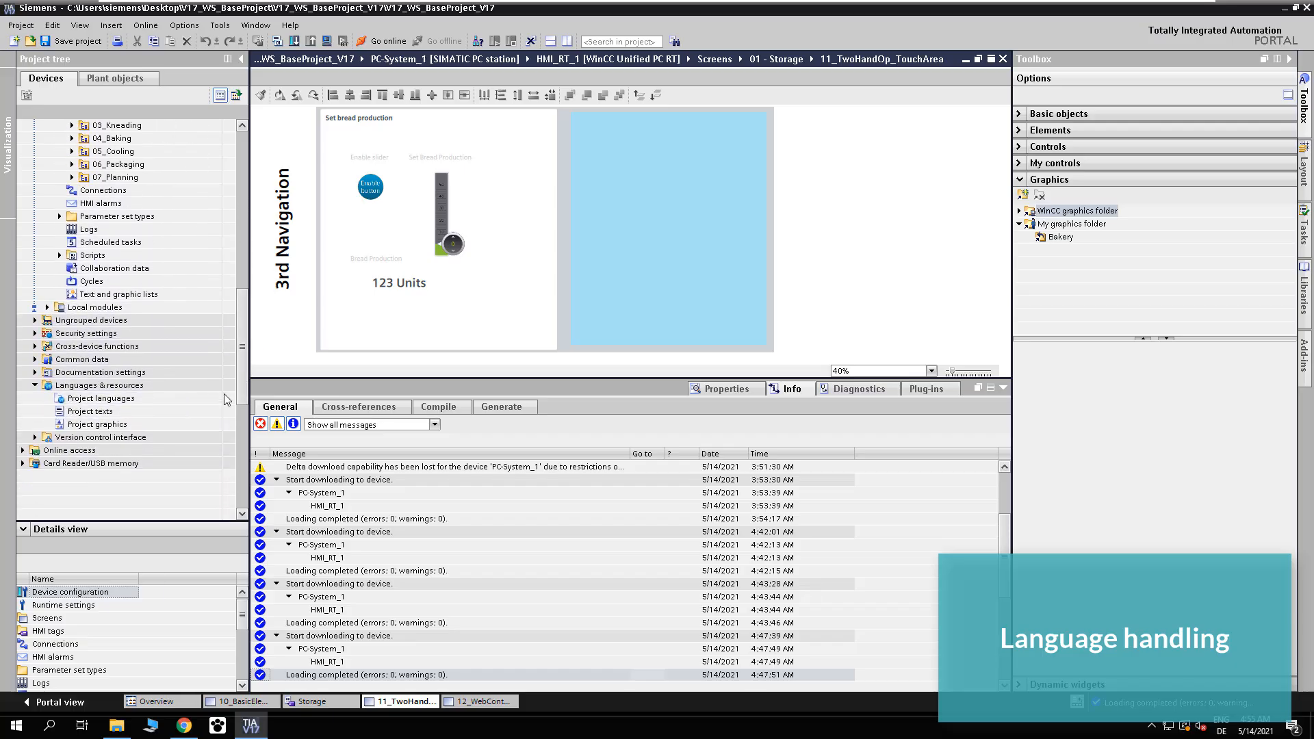
left_click(121, 400)
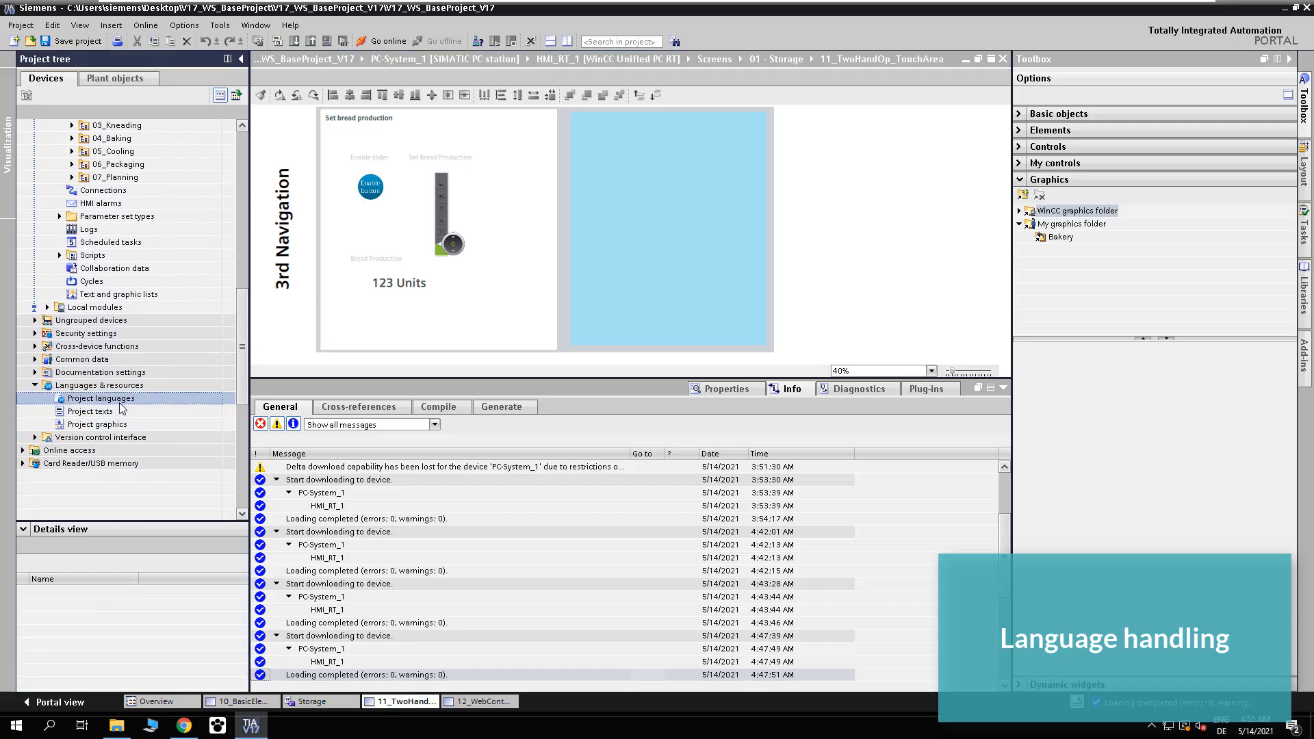
double_click(120, 403)
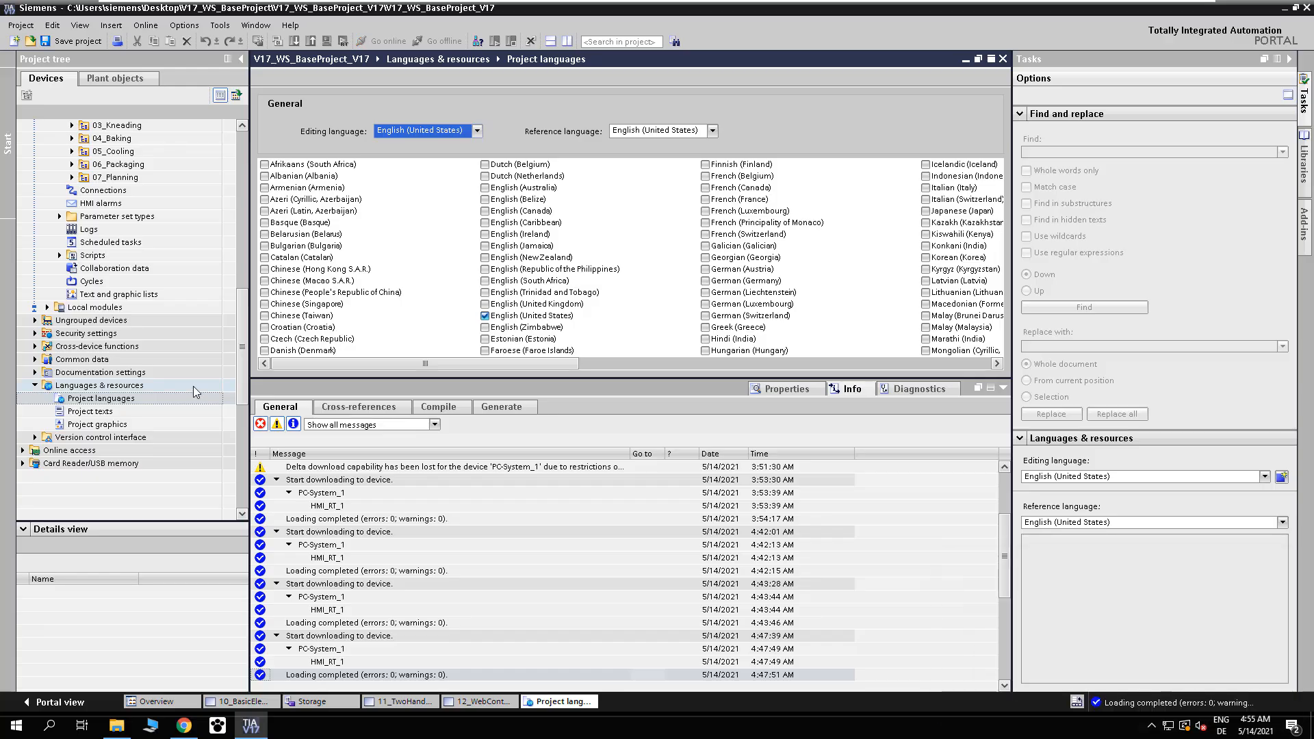
left_click(705, 281)
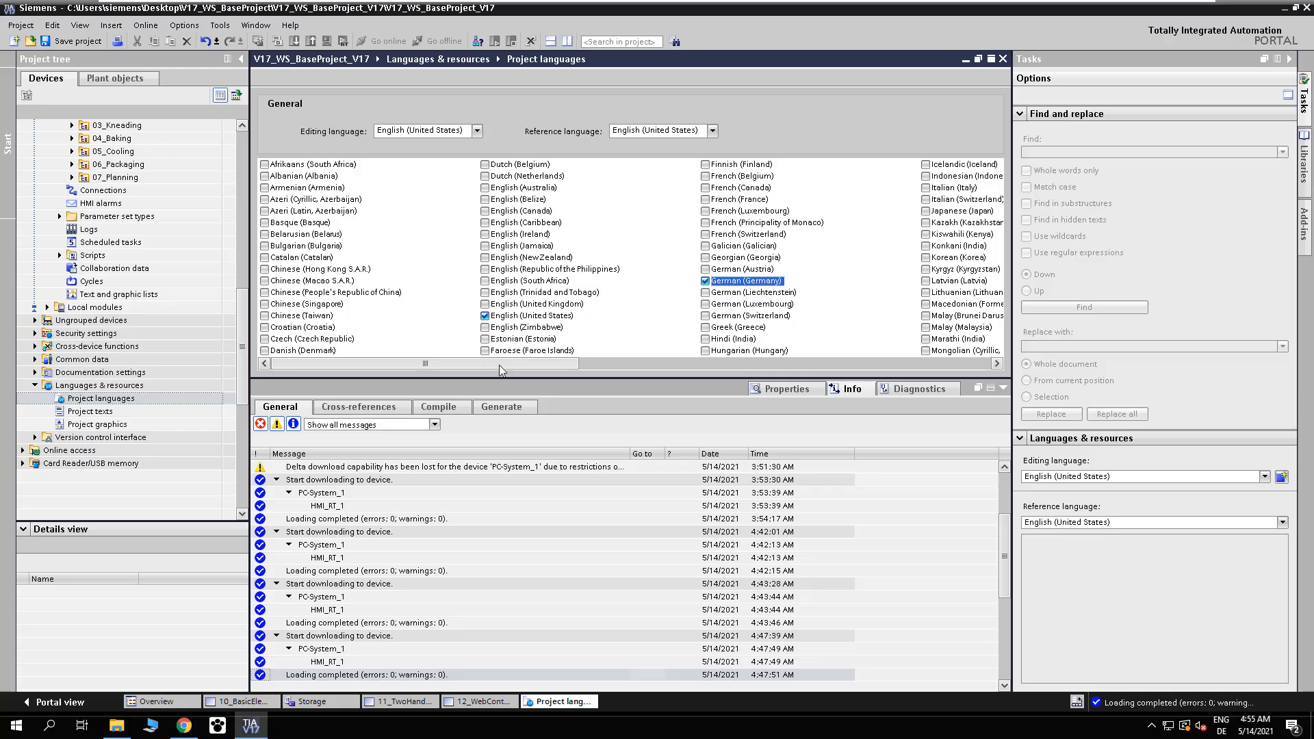
left_click_drag(515, 364, 744, 373)
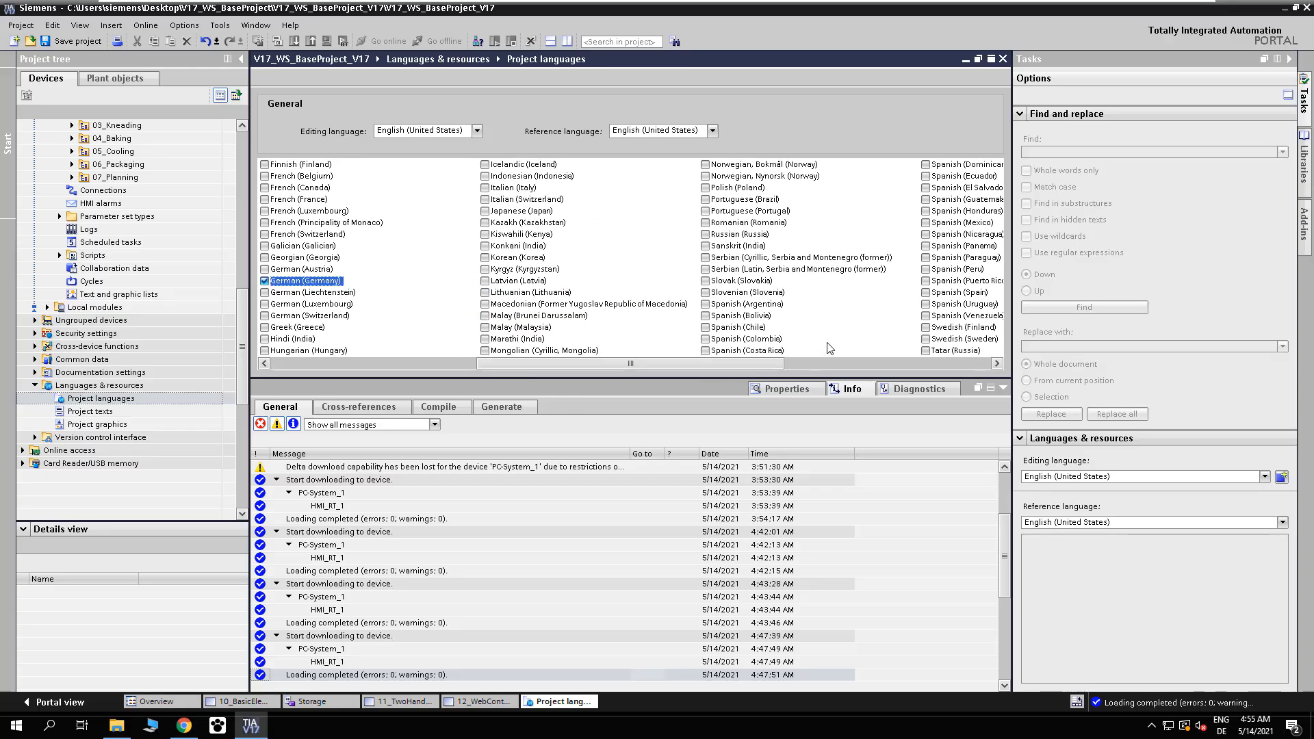
left_click(925, 293)
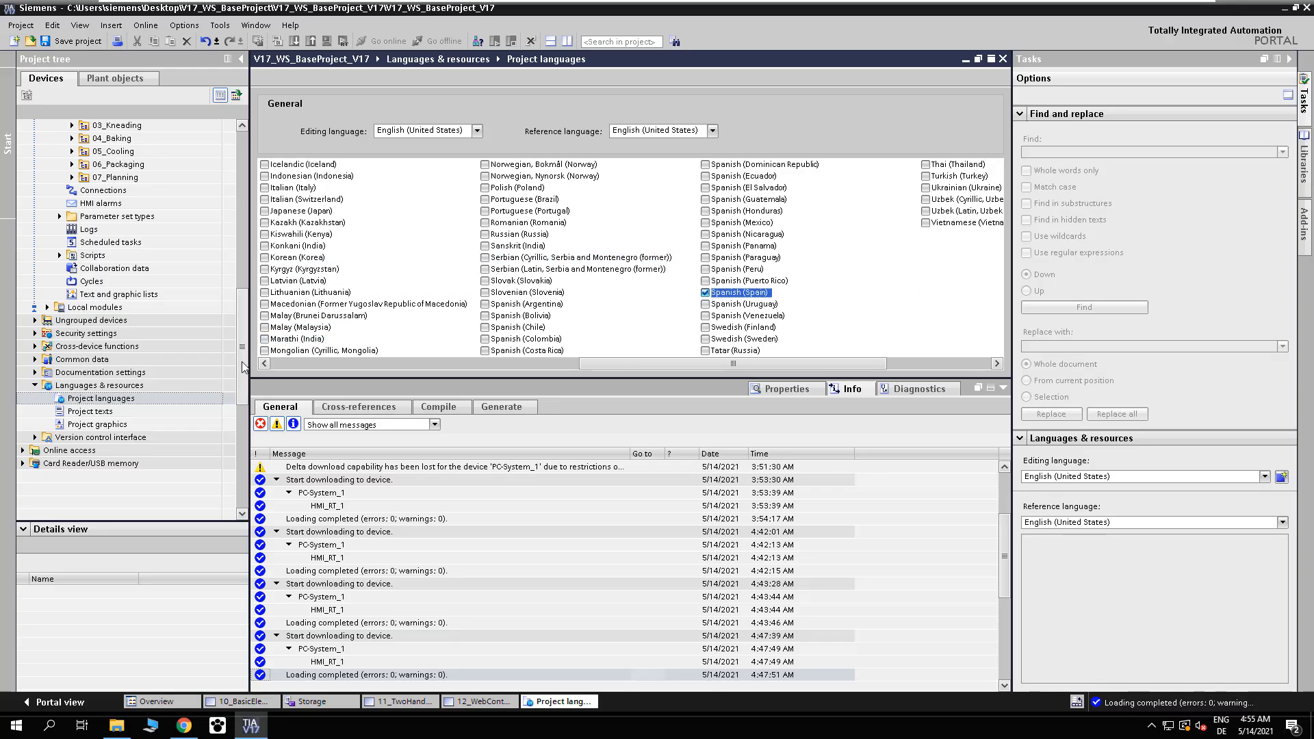
Step: In the HMI_RT_1 runtime settings for language and font, enable German and Spanish as runtime languages
scroll(247, 344, "up", 1)
scroll(248, 345, "up", 10)
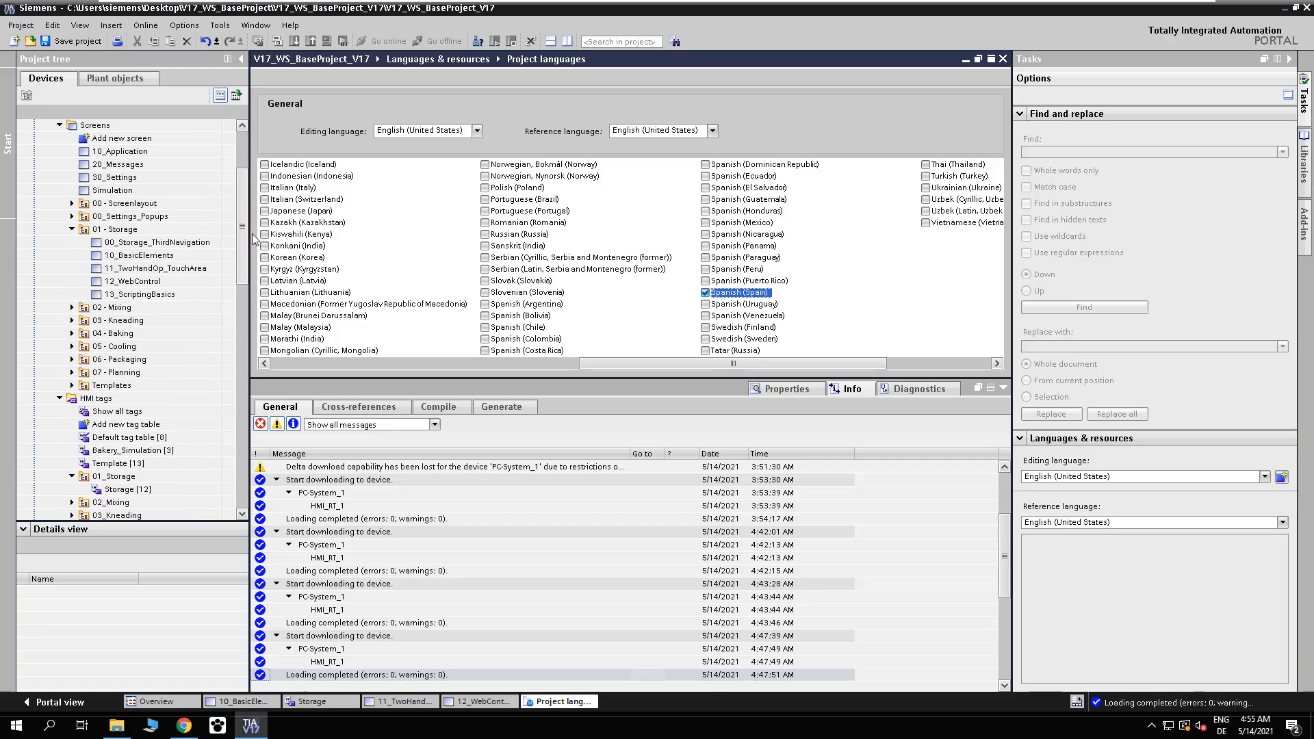
scroll(242, 191, "up", 1)
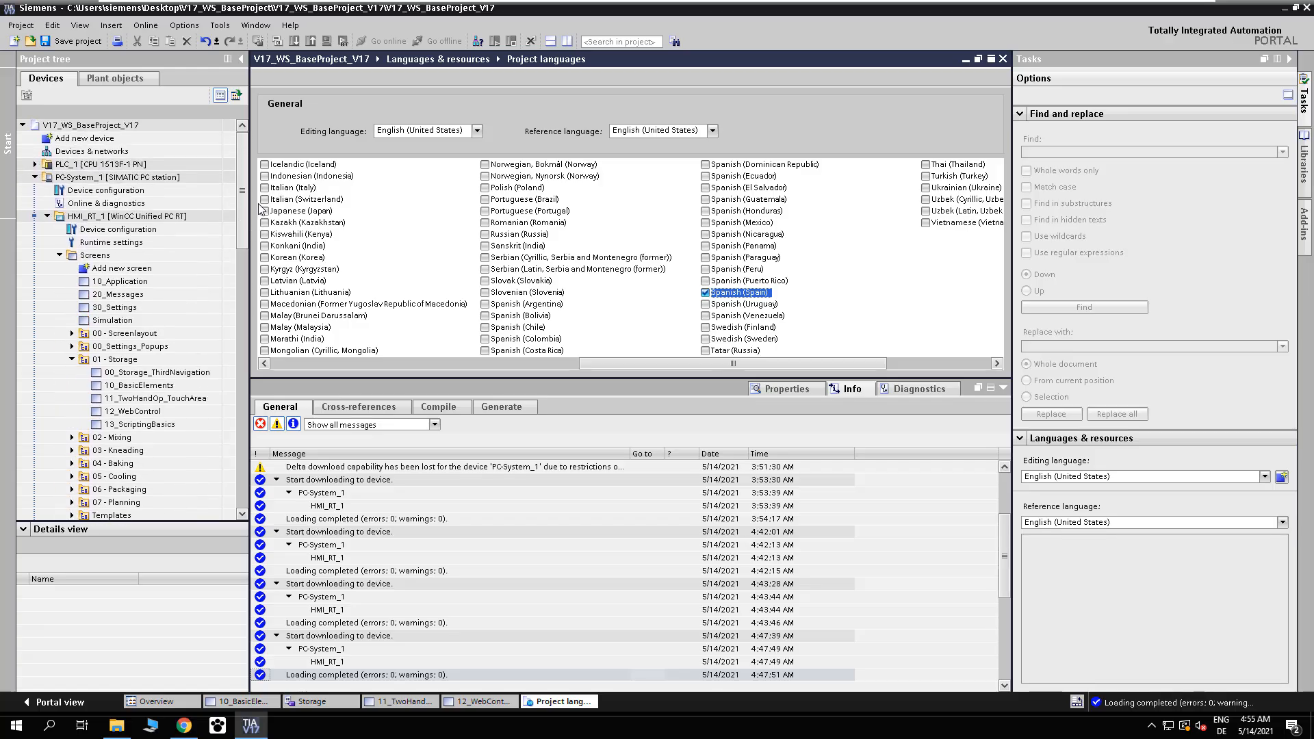
left_click(107, 243)
double_click(106, 243)
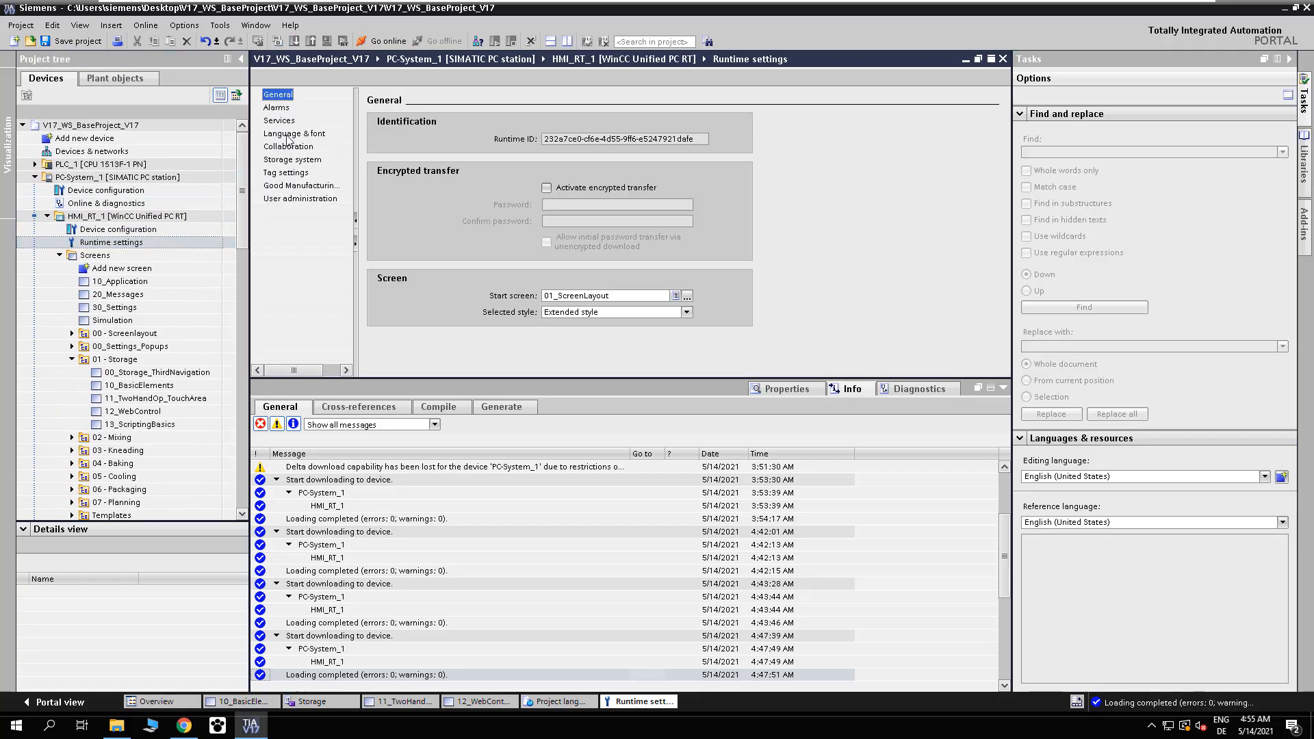
left_click(288, 134)
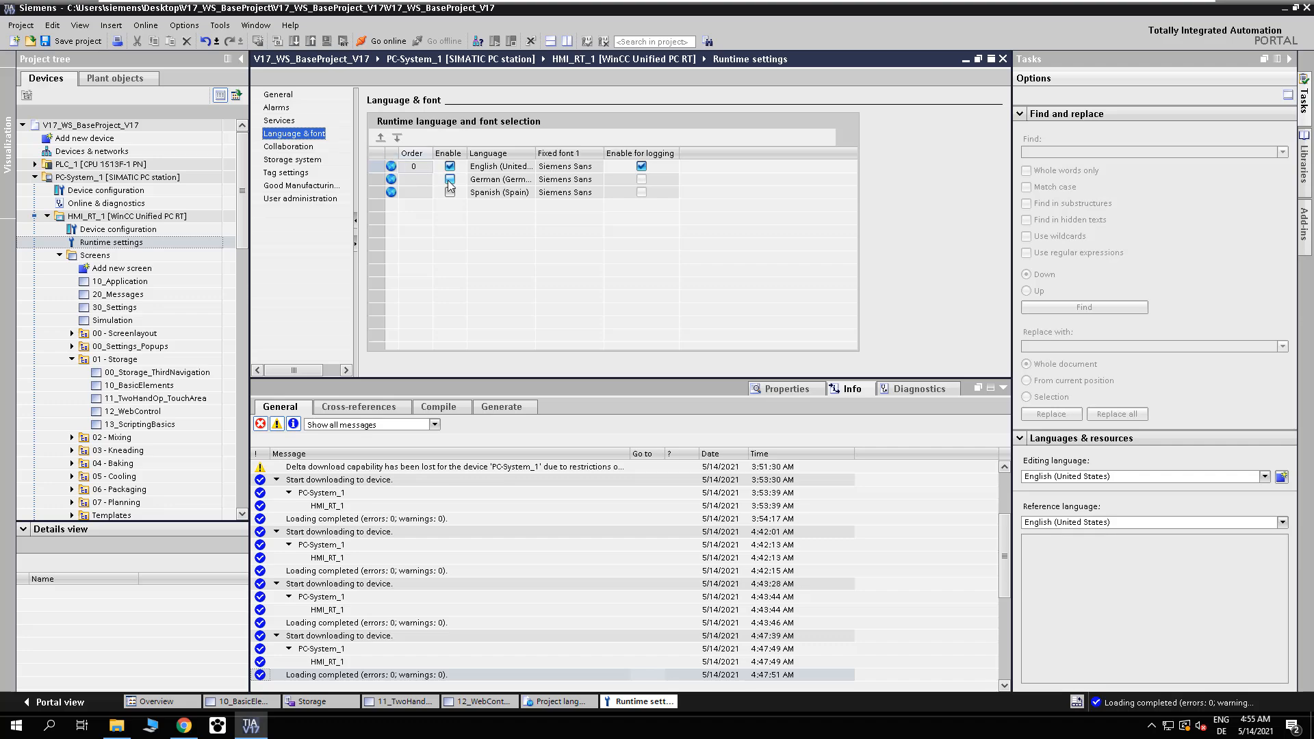
left_click(450, 180)
left_click(450, 192)
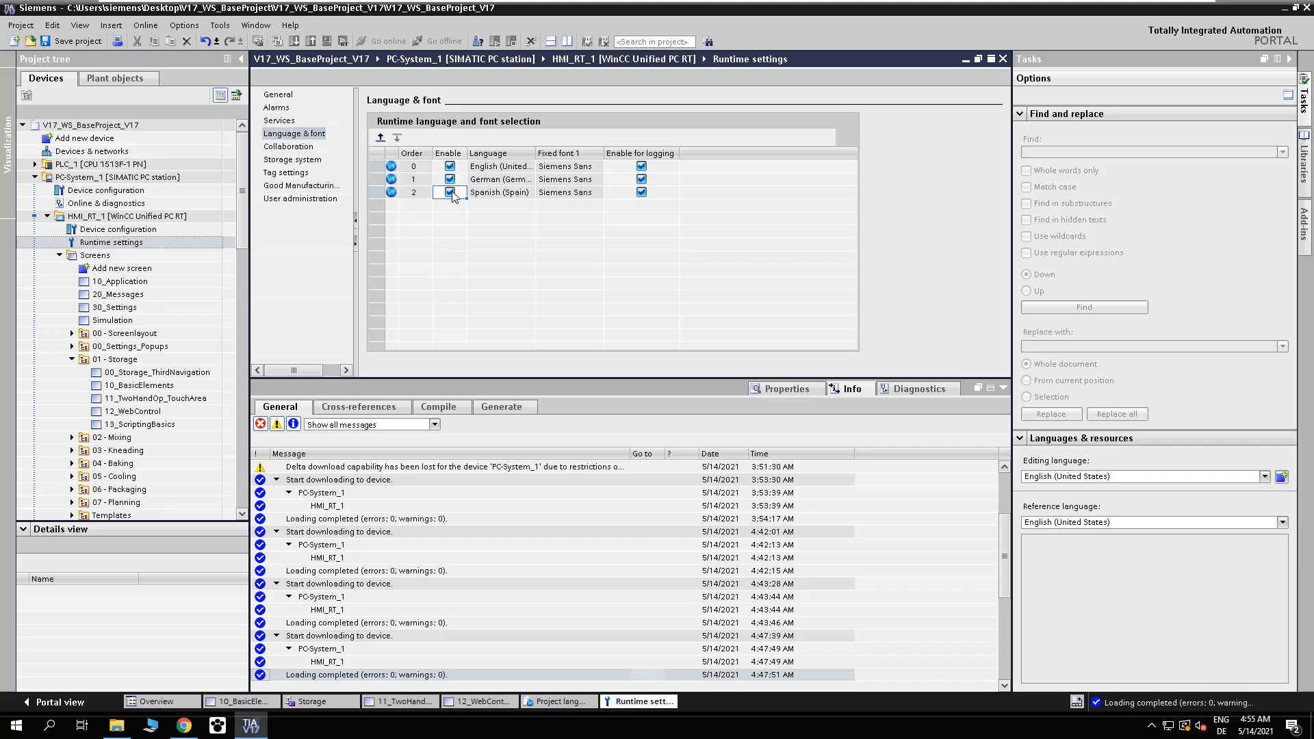
Step: Open the 30_Settings screen and place a button in its upper-left area
double_click(117, 308)
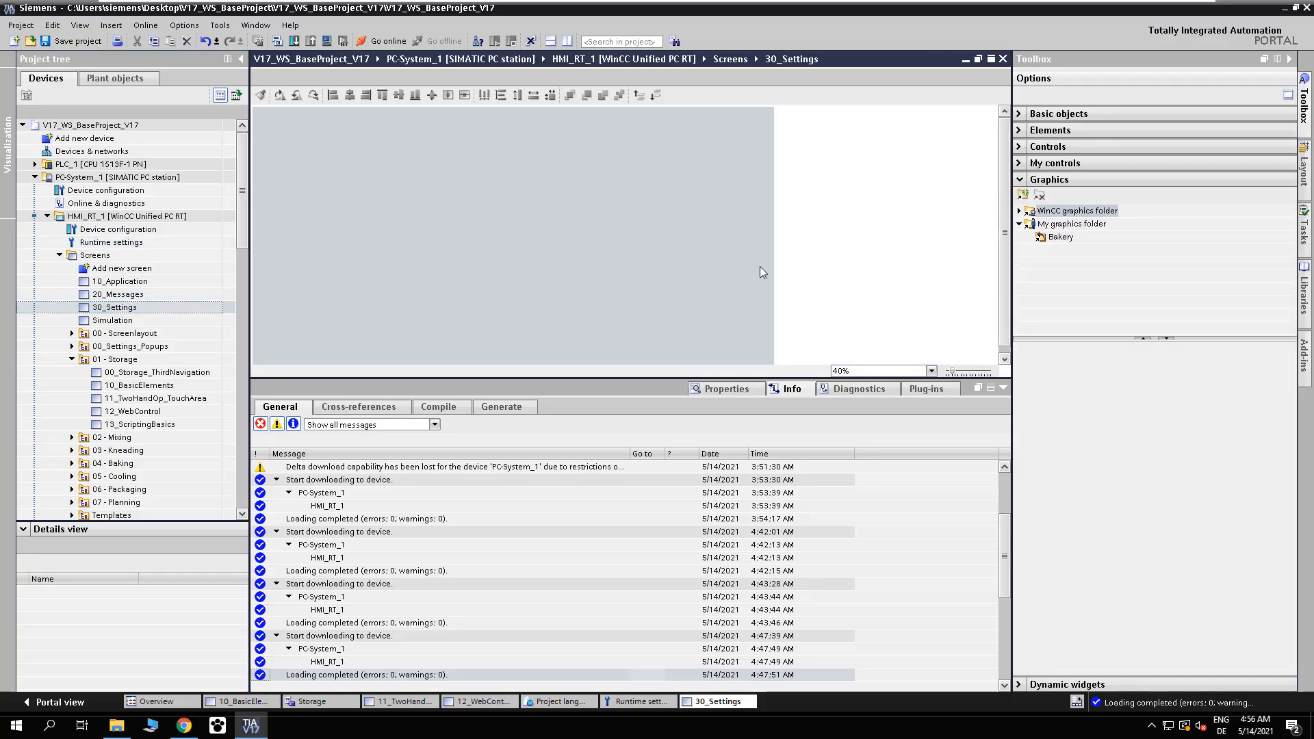
left_click(1020, 130)
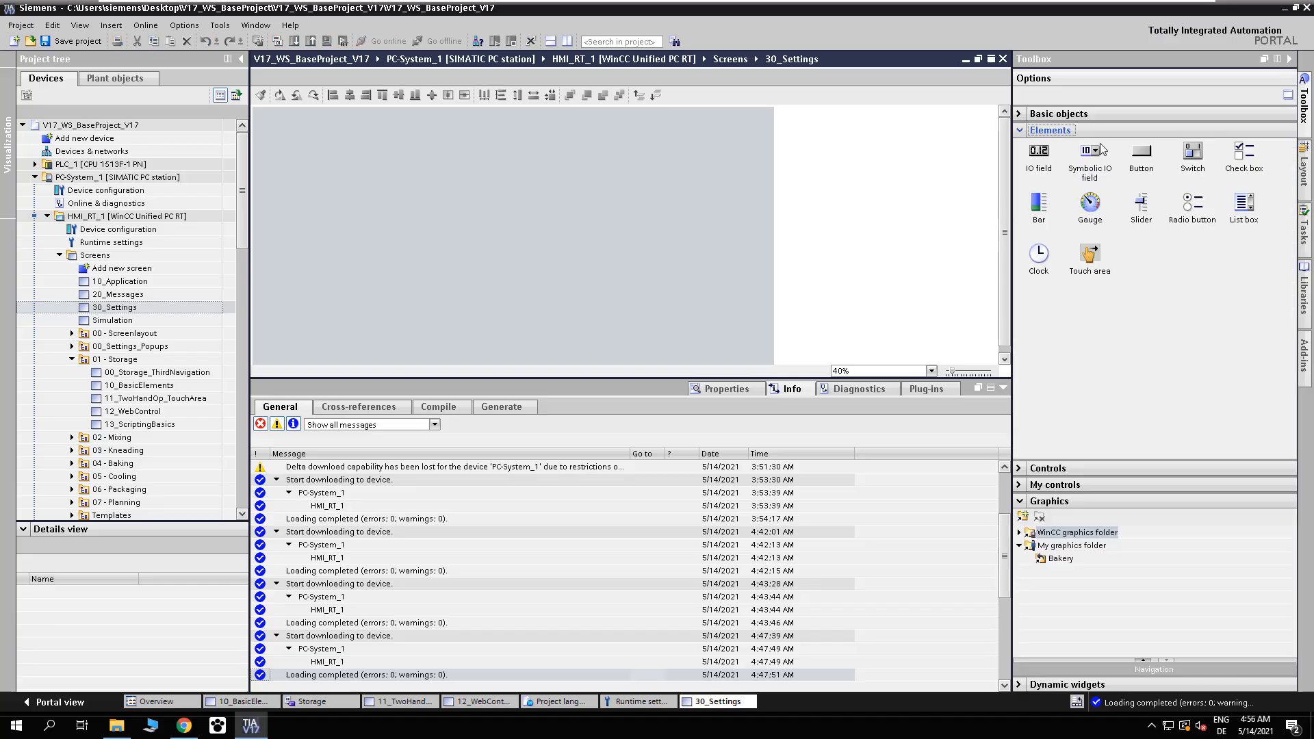
left_click_drag(1142, 156, 371, 166)
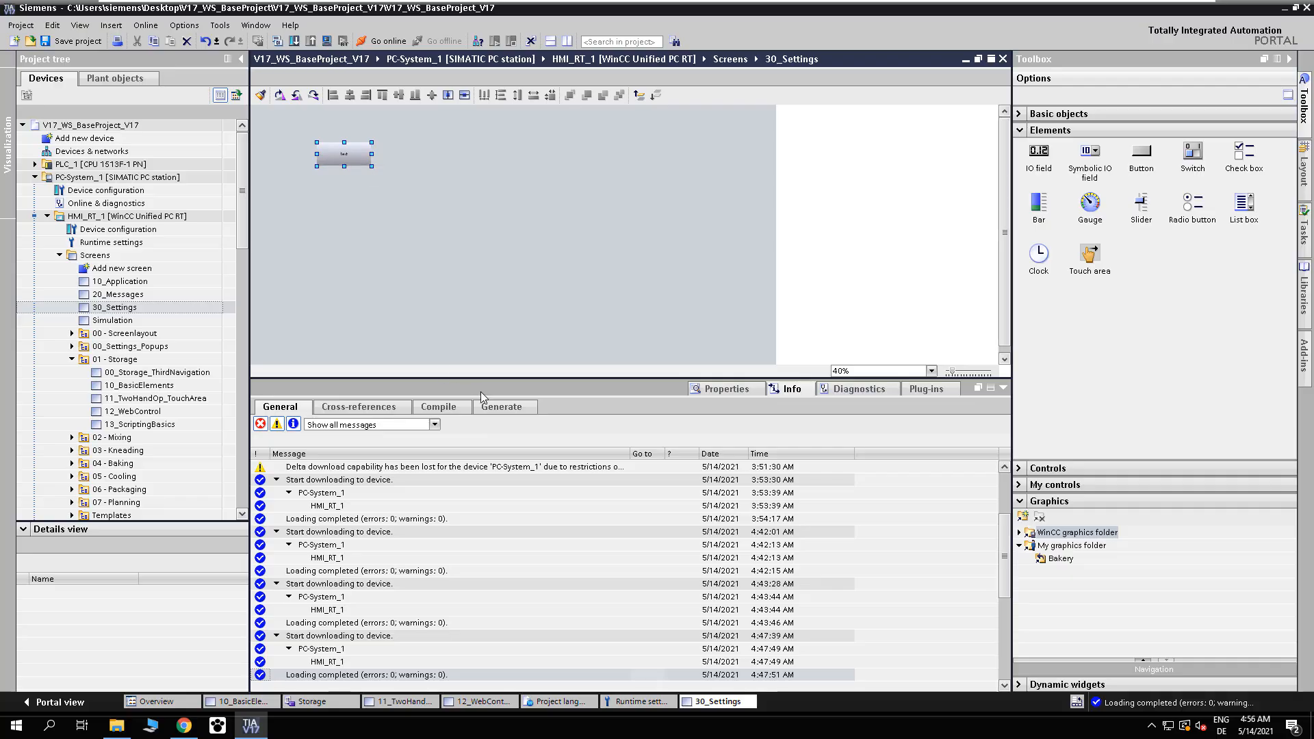
Step: Set the new button's texts to Language in English, Sprache in German and Idioma in Spanish
left_click(705, 391)
left_click(400, 408)
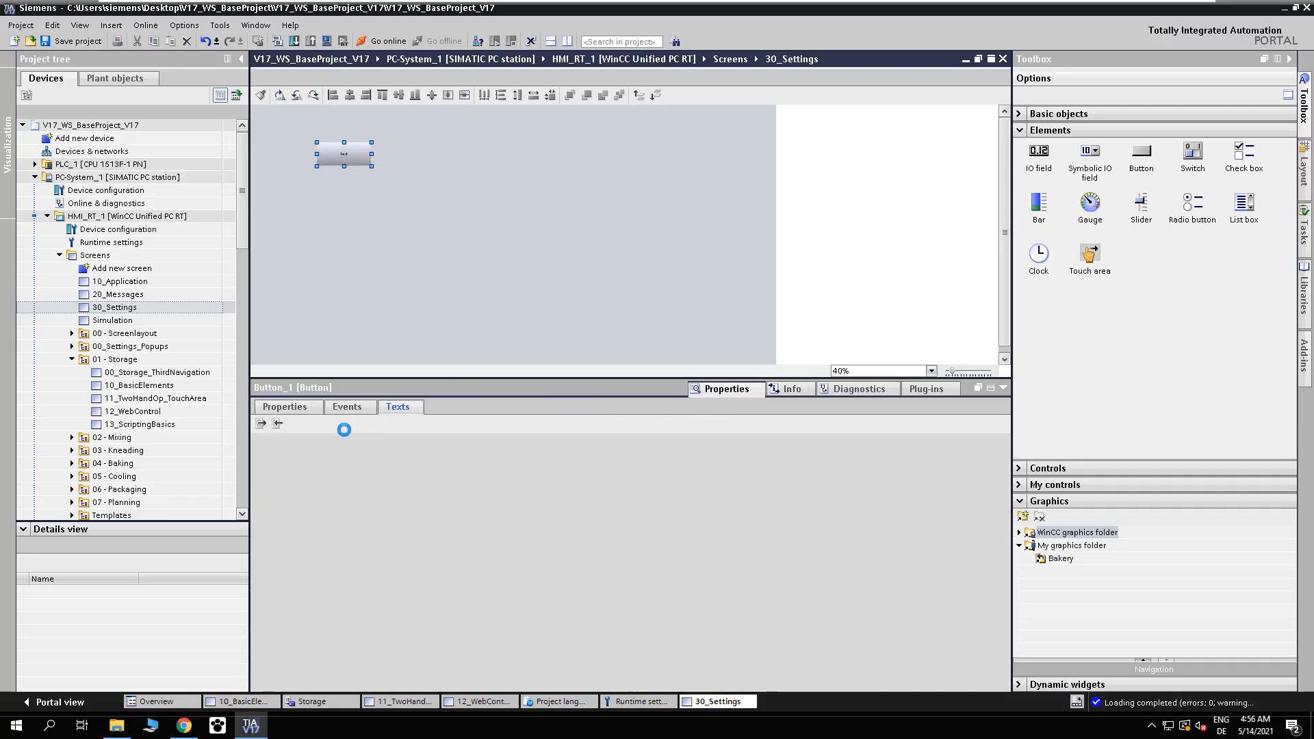
left_click(321, 453)
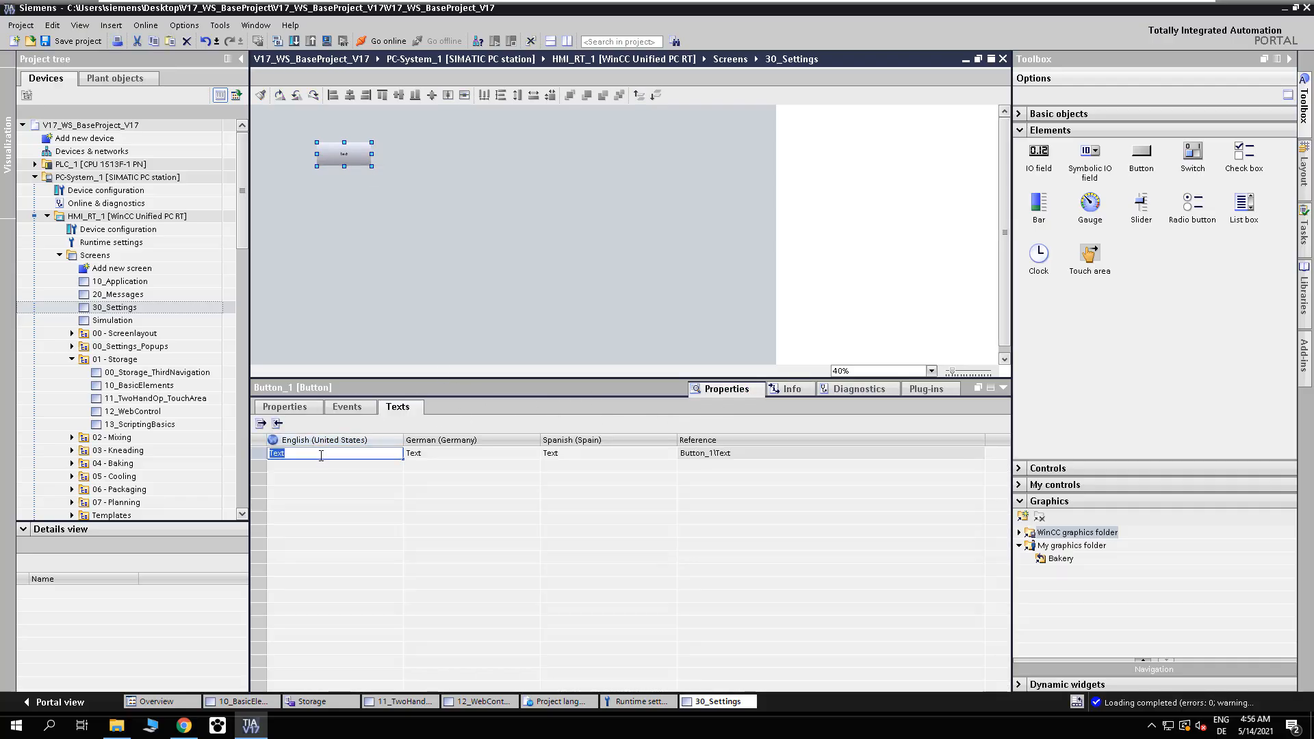
type("Language")
left_click(424, 455)
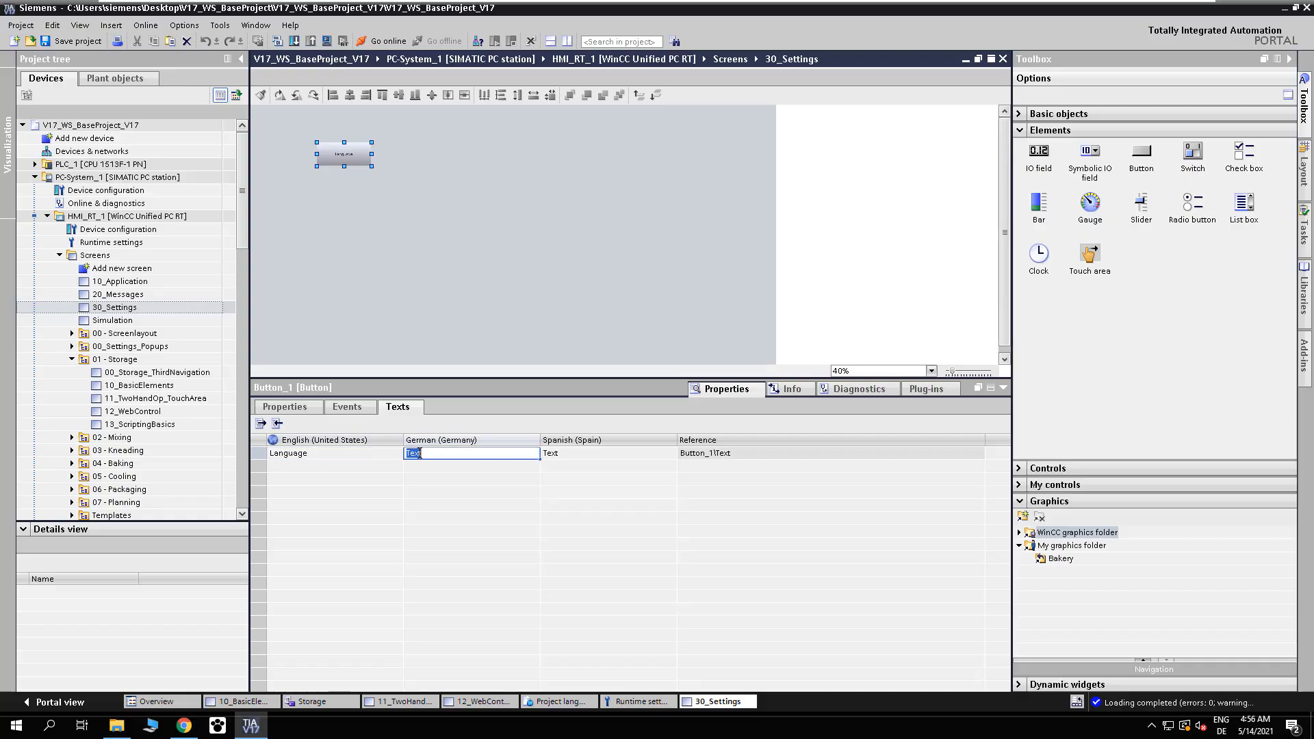
type("Sprache")
left_click(611, 462)
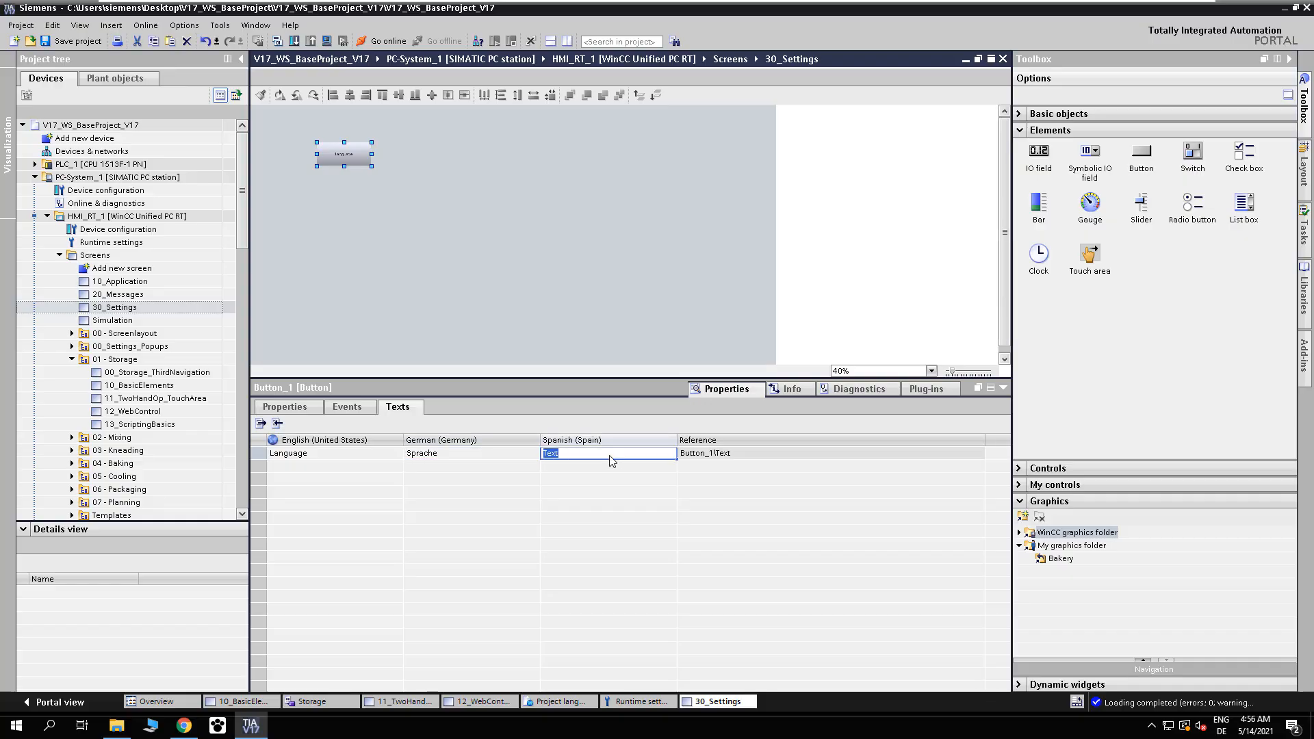
type("Idioma")
key("Return")
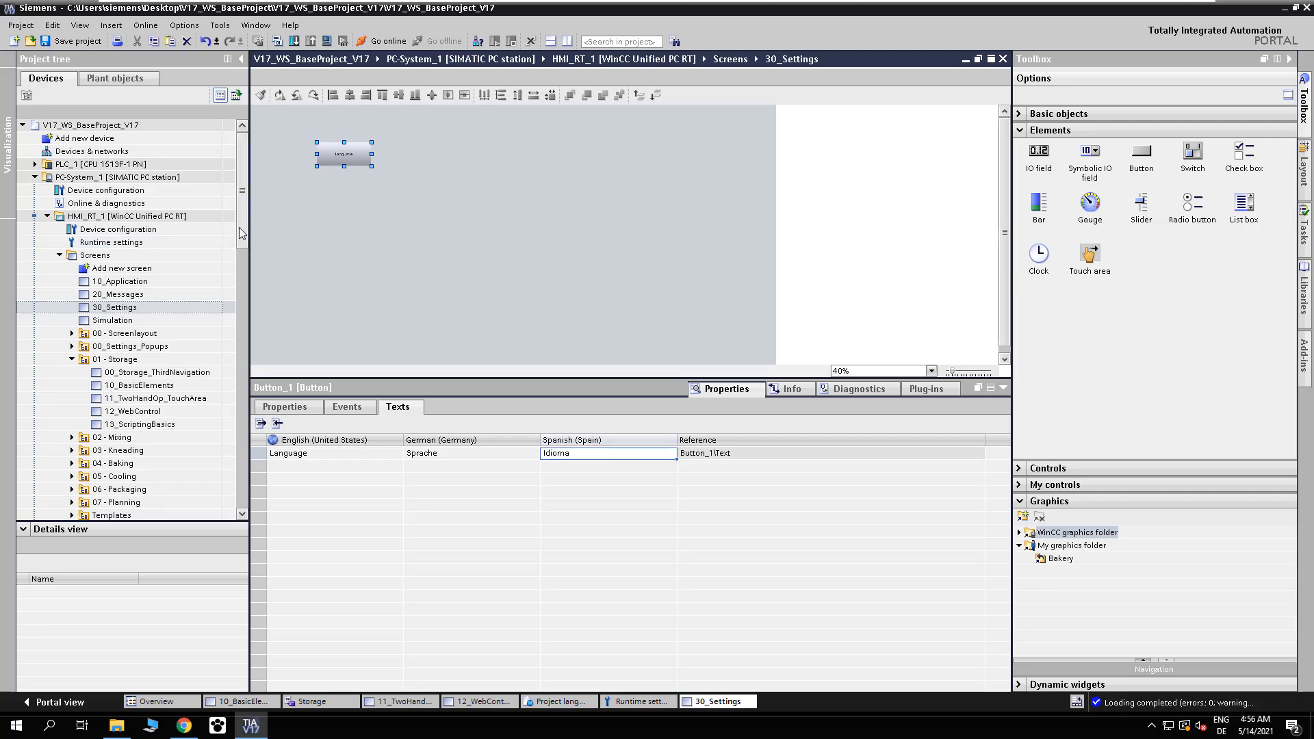
Step: Open the project graphics and select the empty row for a new graphic at the end of the list
left_click_drag(239, 228, 248, 338)
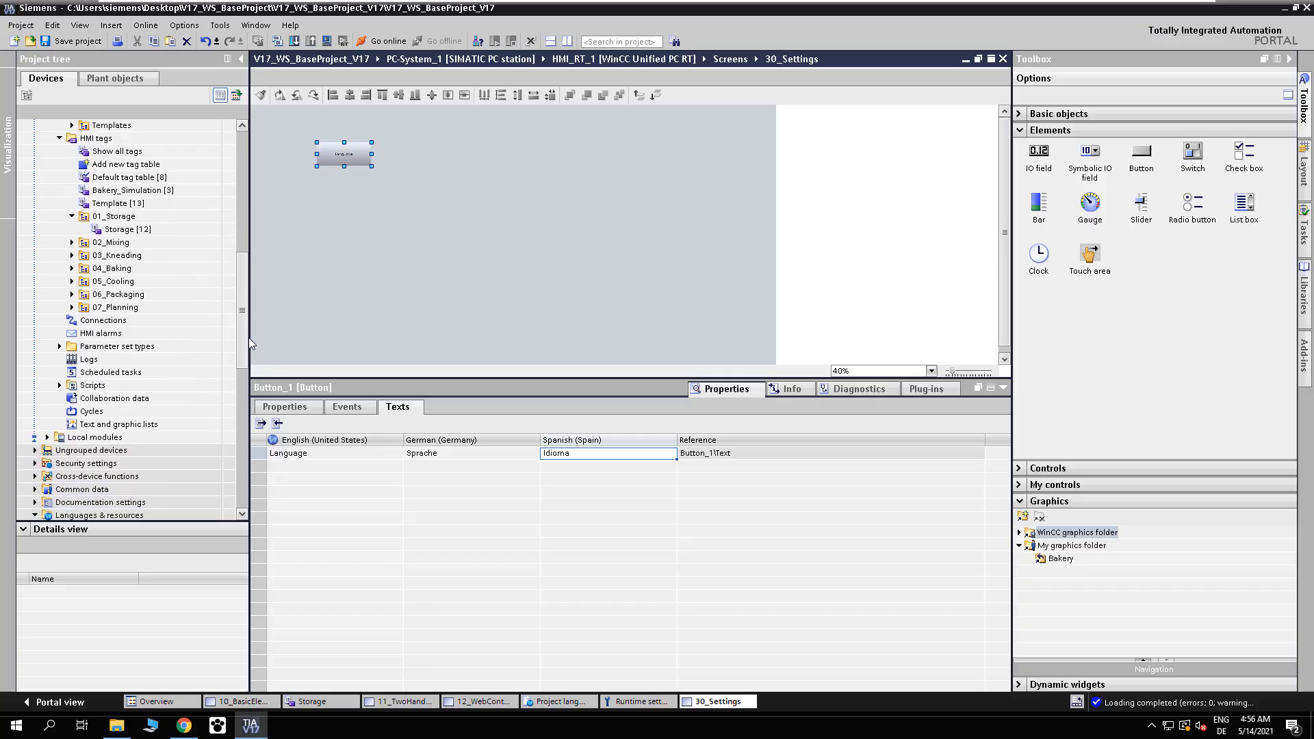
scroll(157, 424, "down", 2)
double_click(103, 502)
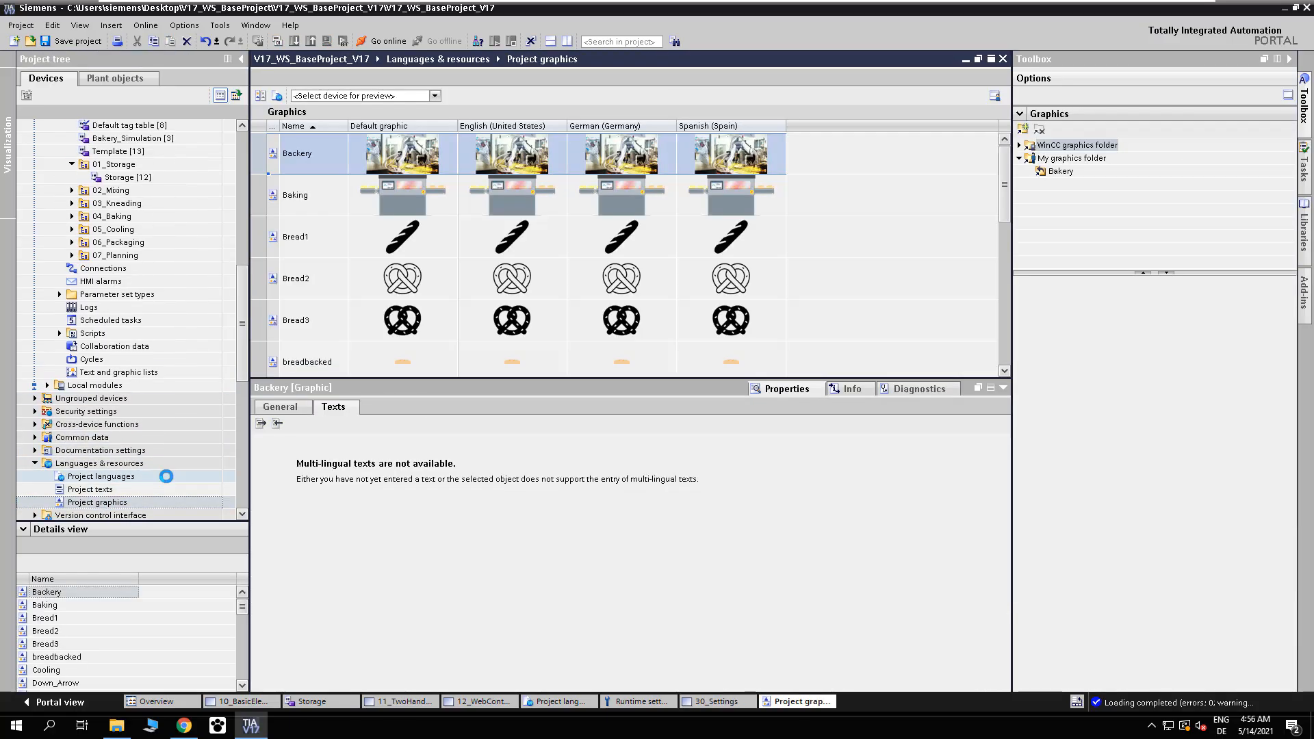
left_click(449, 327)
scroll(449, 327, "down", 5)
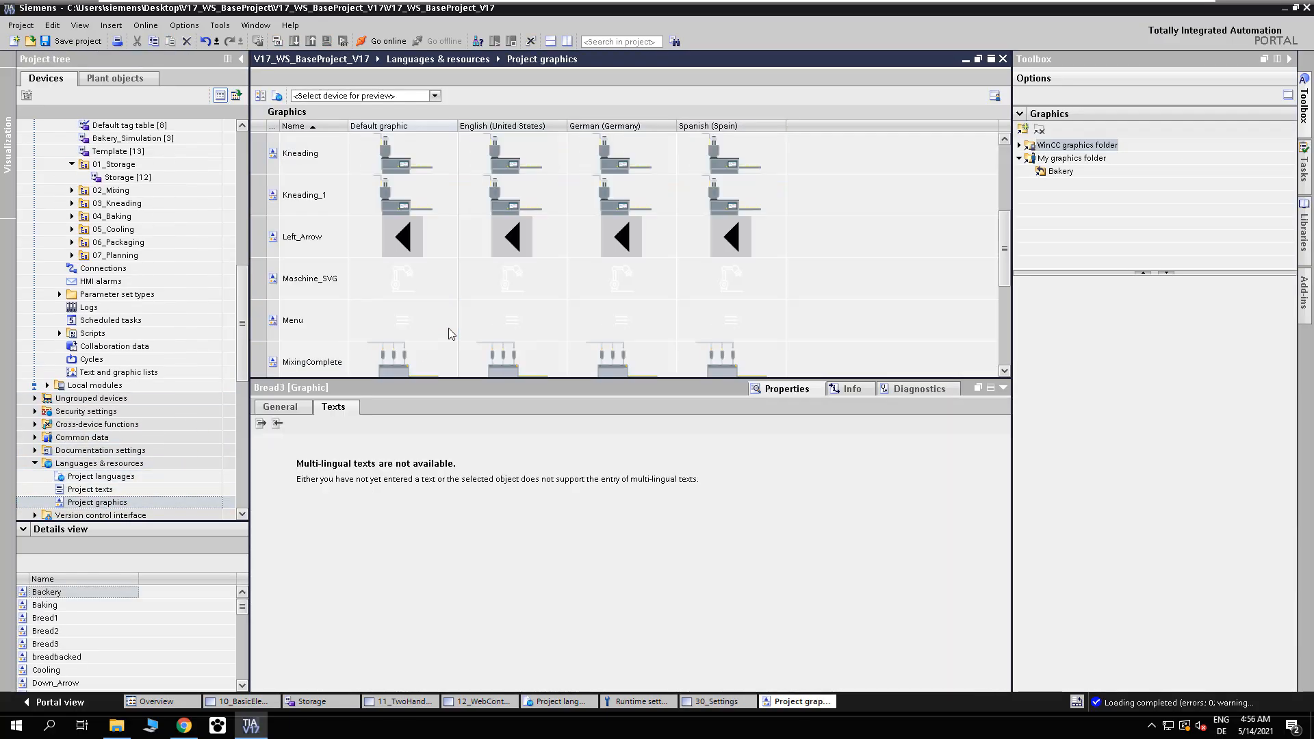
scroll(449, 327, "down", 5)
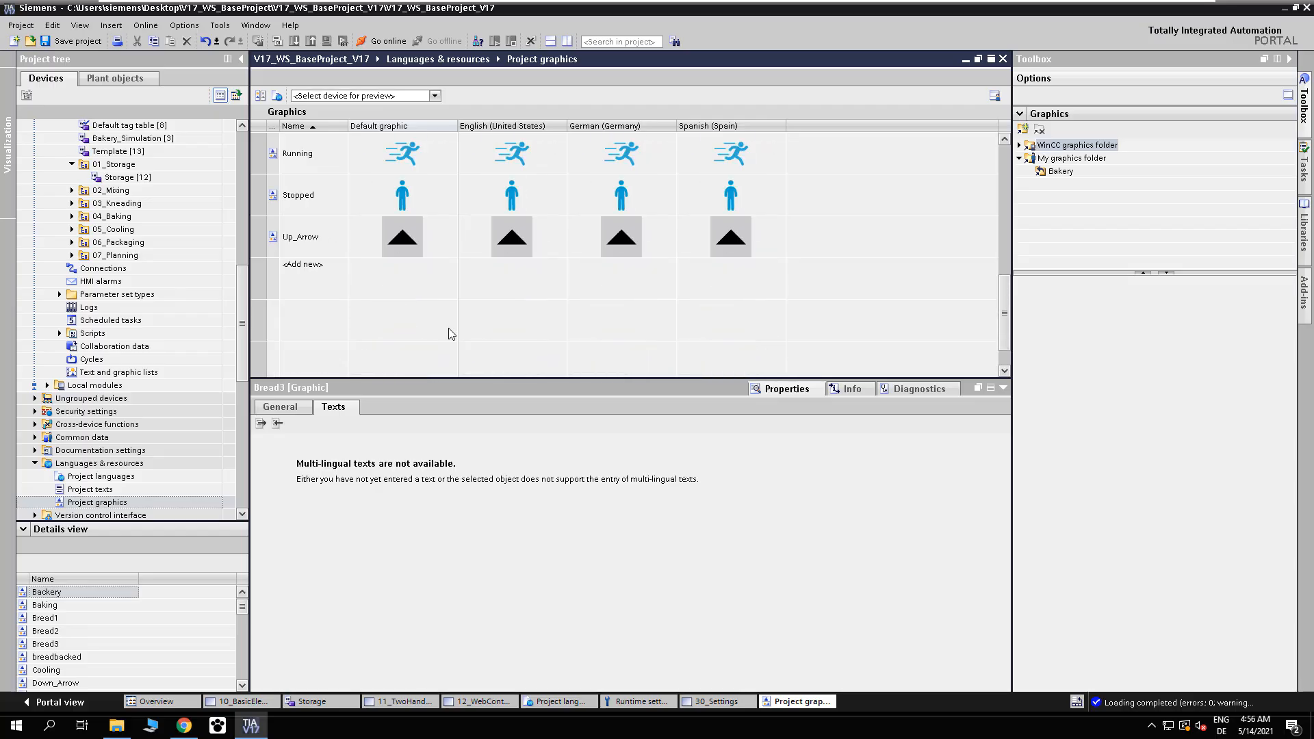
left_click(345, 270)
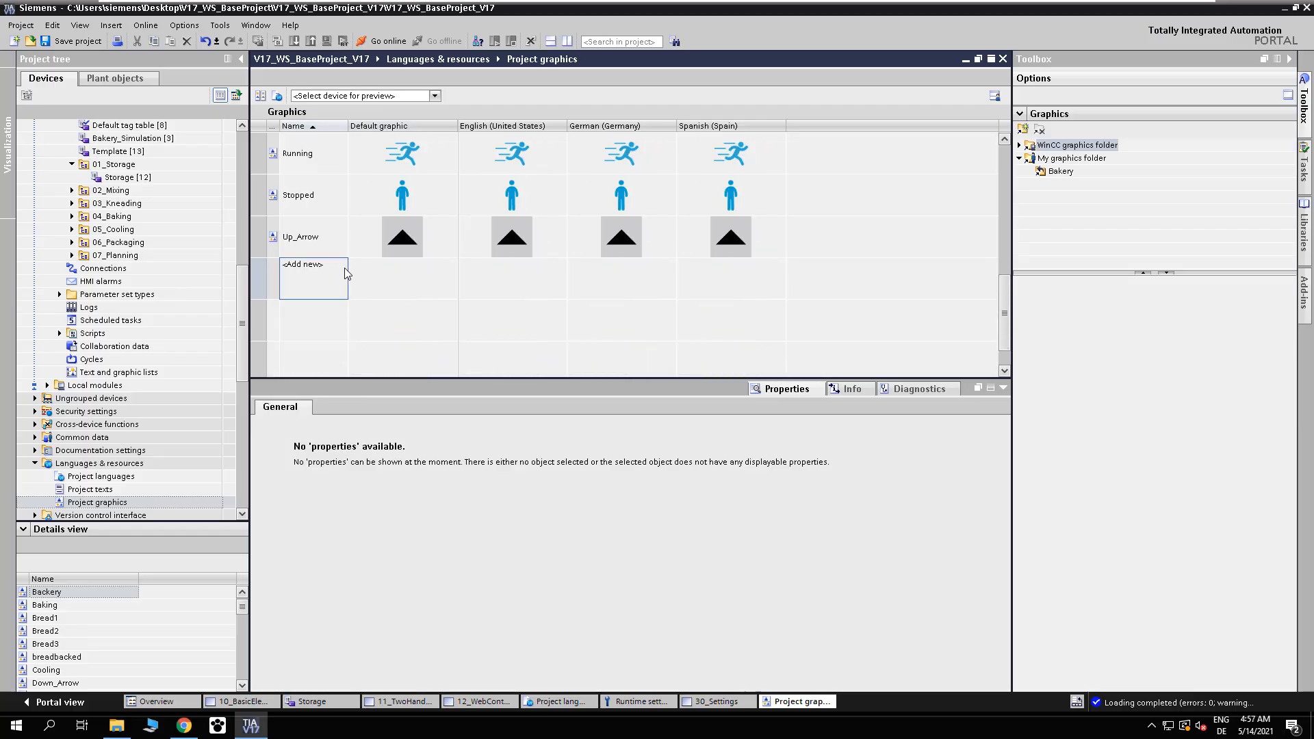
Step: Create a language-dependent graphic from the WinCC flag graphics: US flag as default and English, German flag for German, Spanish flag for Spanish
left_click(1019, 145)
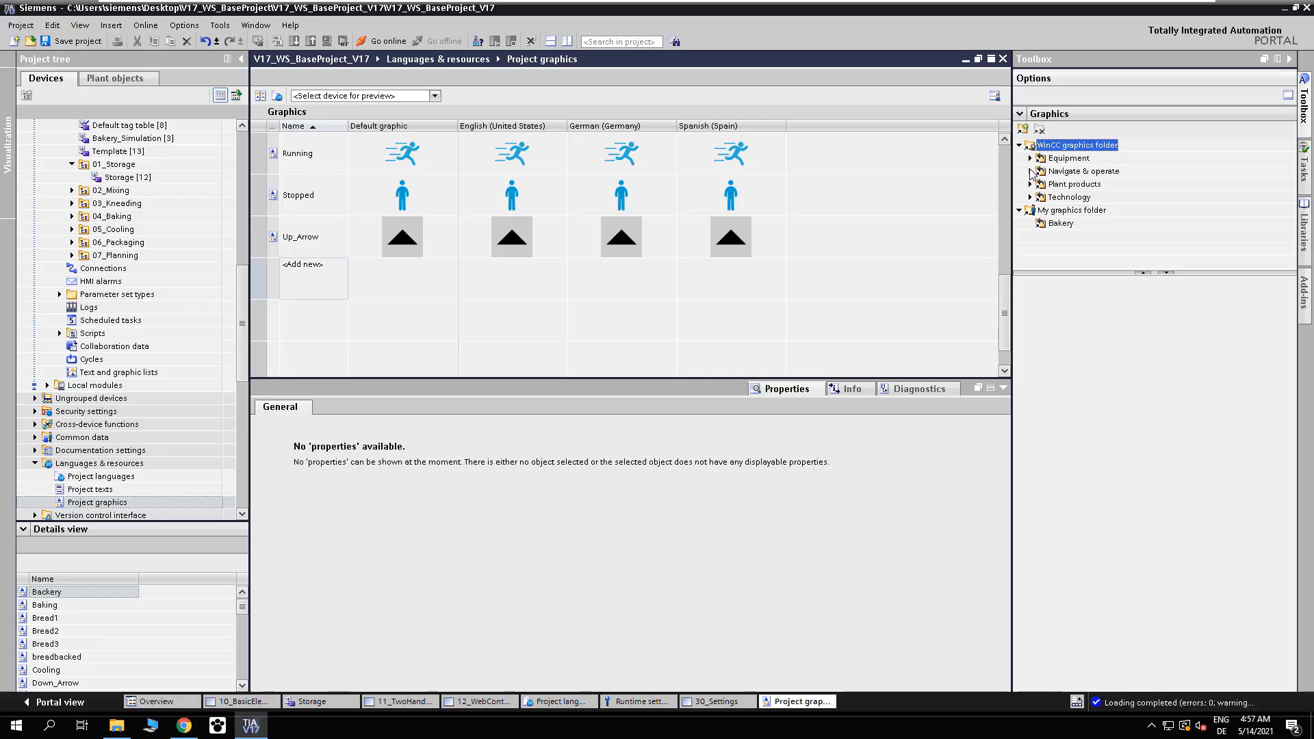
left_click(1030, 171)
left_click(1042, 197)
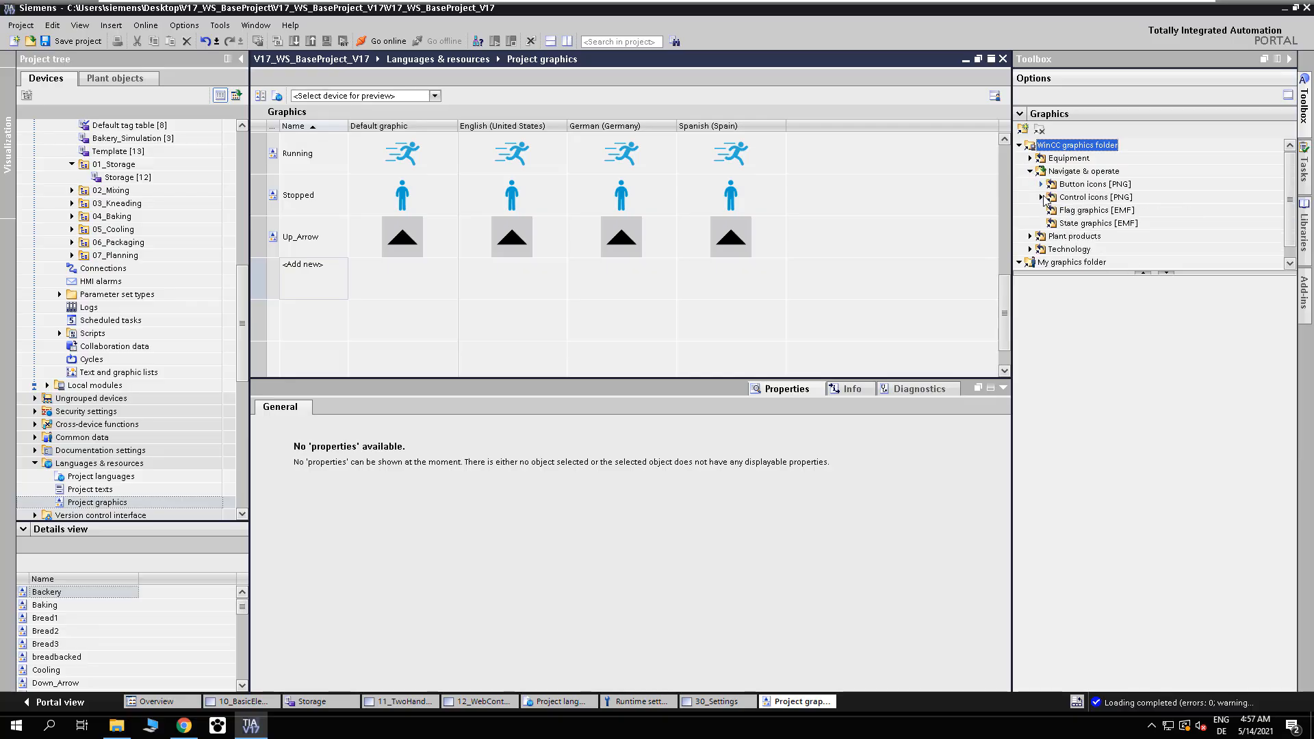
left_click(1058, 212)
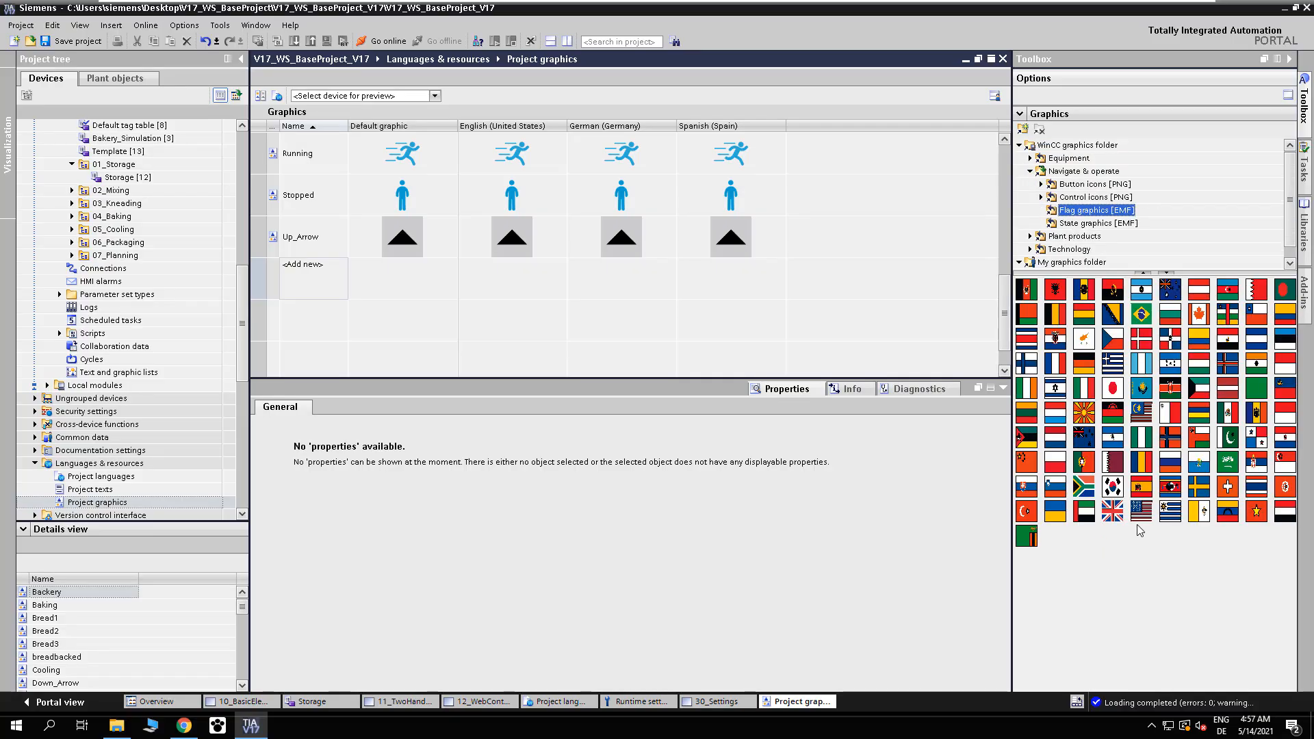
left_click_drag(1141, 520, 426, 287)
left_click_drag(1087, 365, 631, 282)
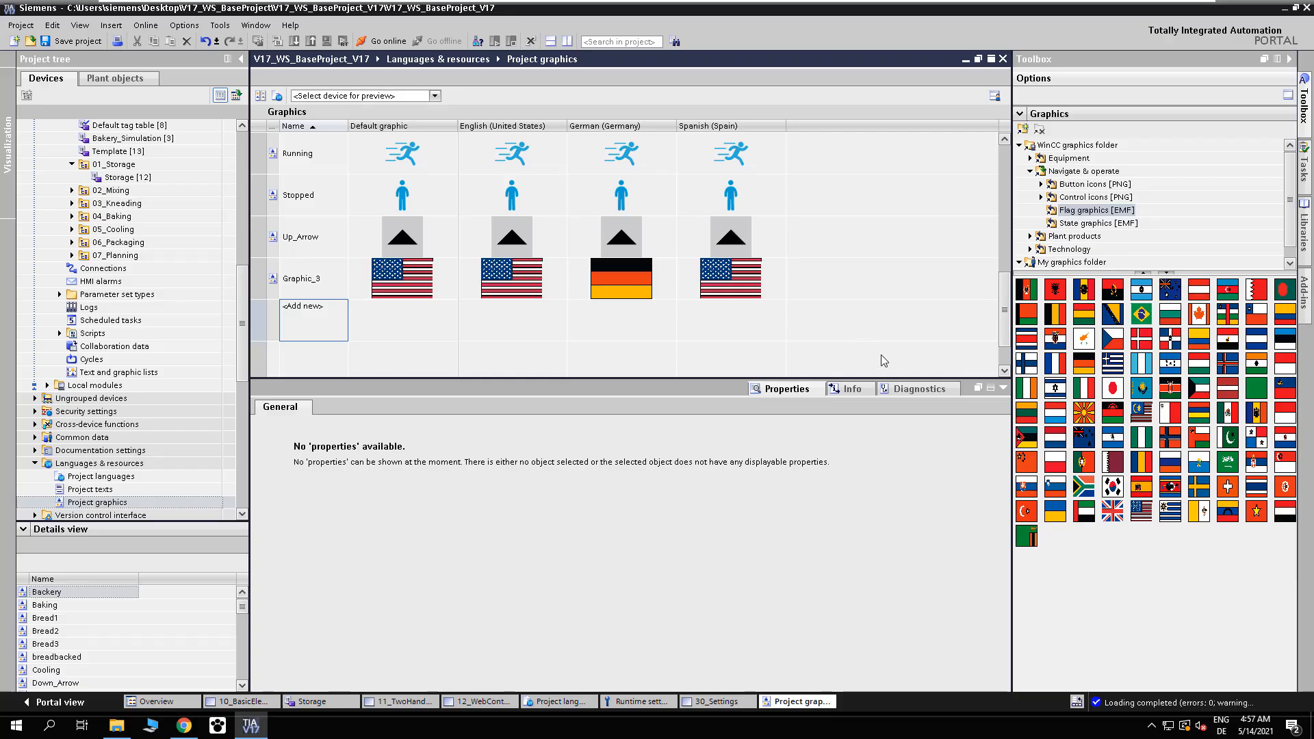
left_click_drag(1141, 487, 753, 293)
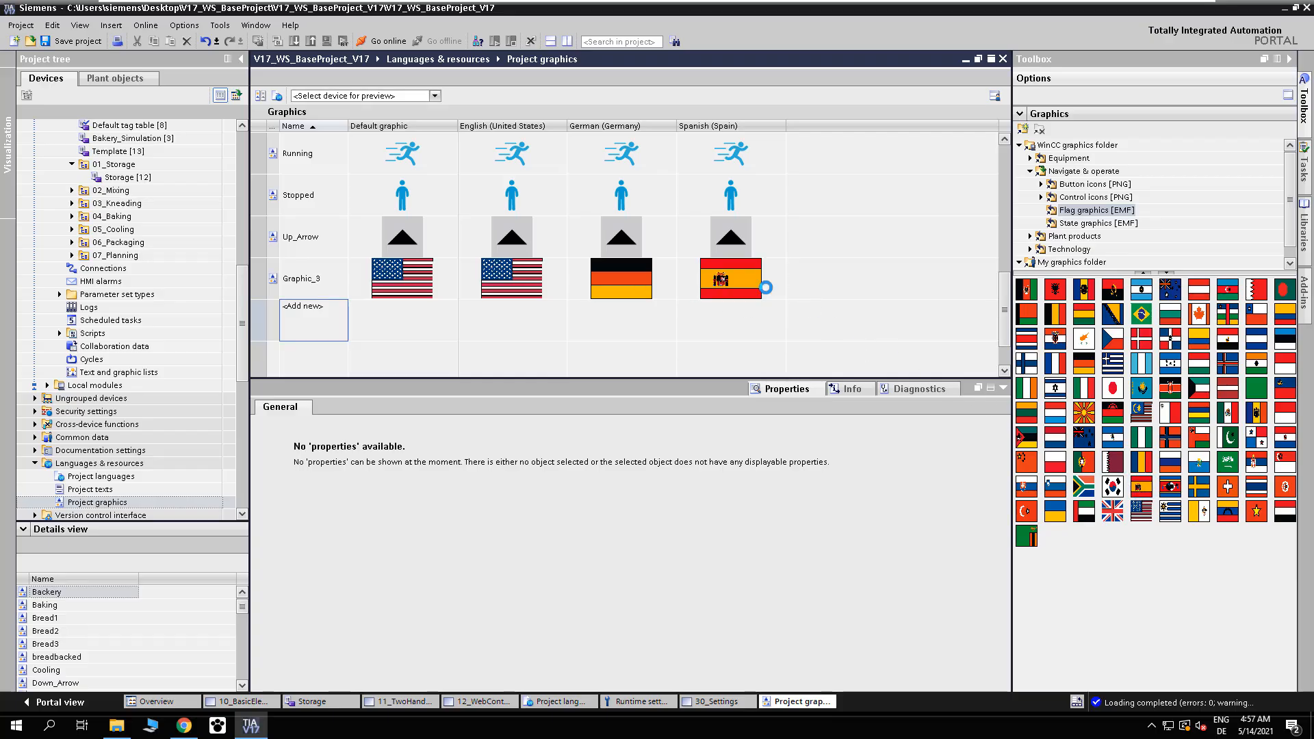
Step: Rename the new flag graphic as Language
left_click(753, 293)
left_click(311, 281)
type("Language")
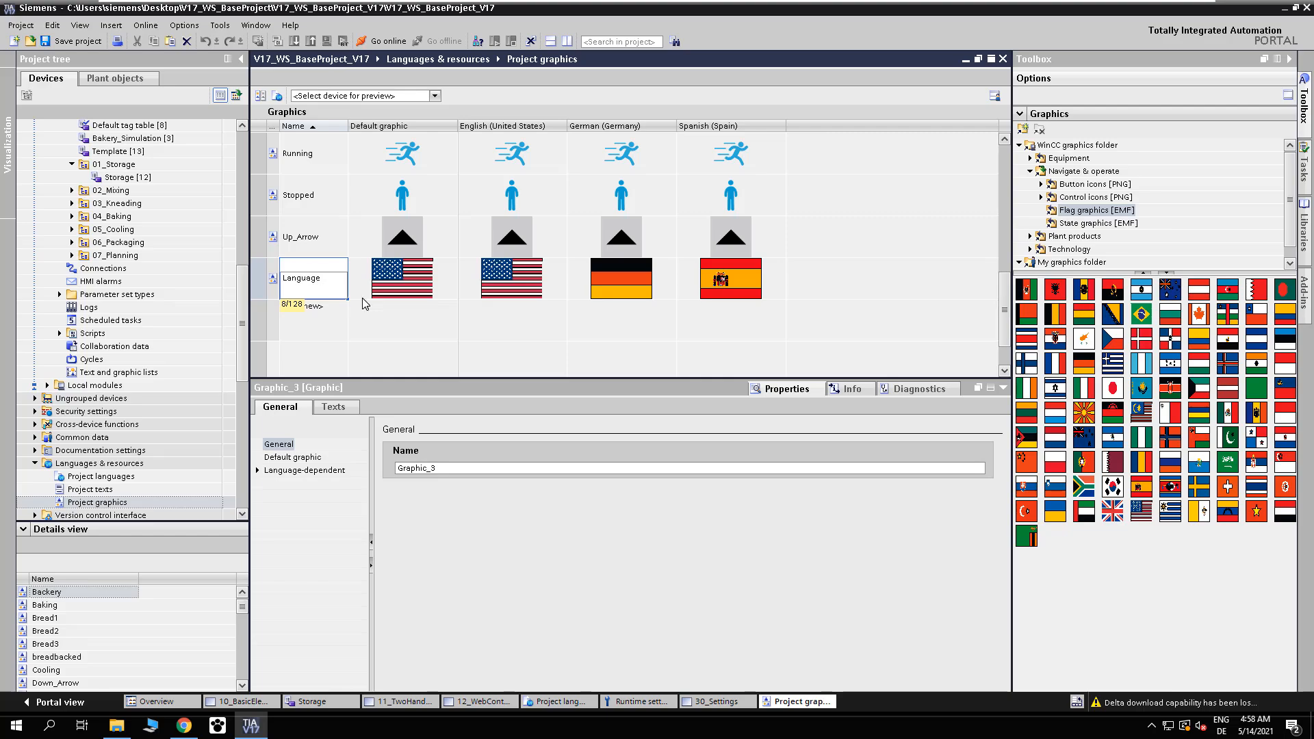
key("Return")
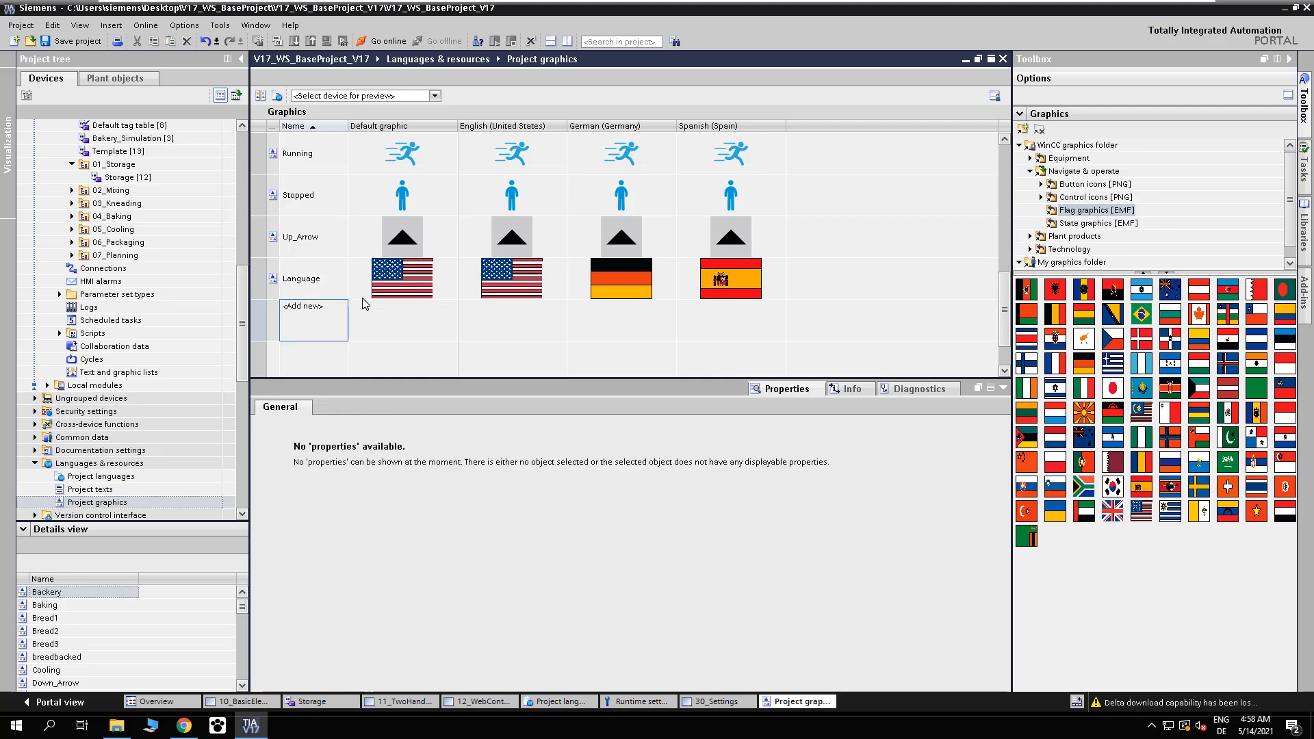
Step: Return to the 30_Settings screen and assign the Language graphic to the empty graphic view
left_click(698, 708)
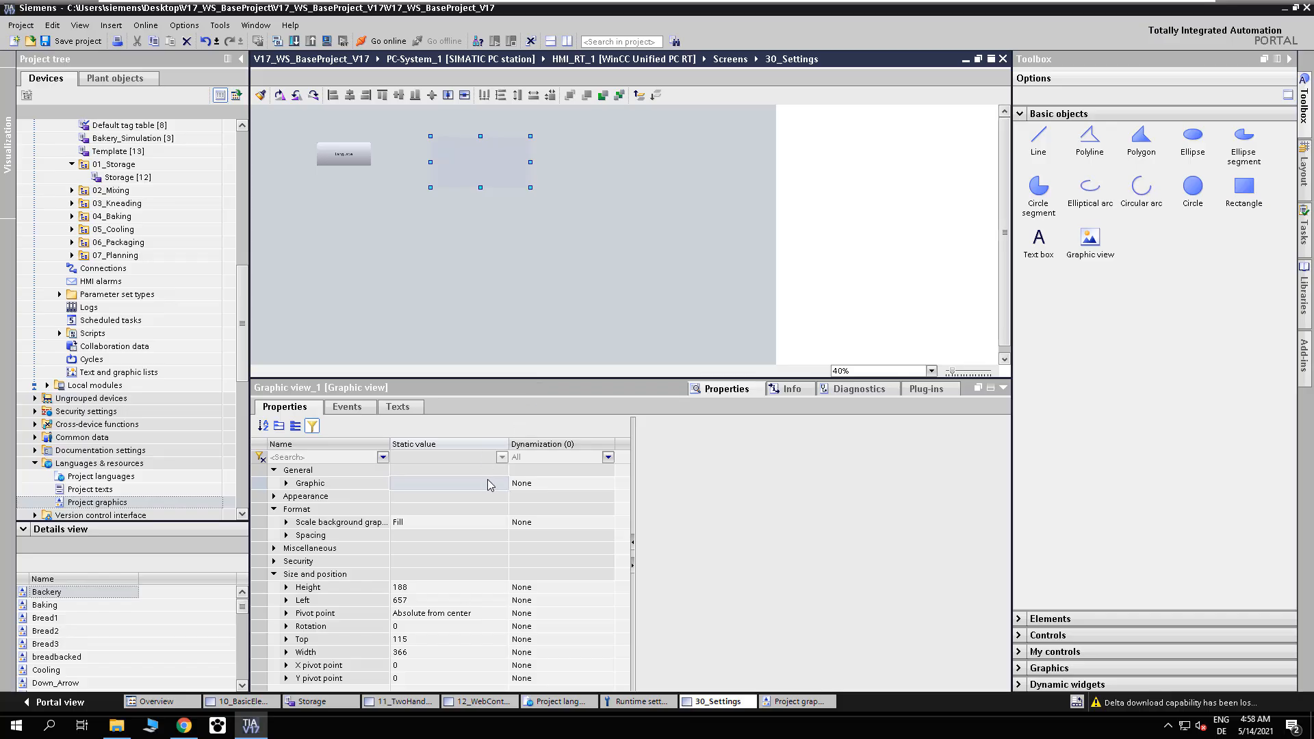
left_click(503, 489)
left_click(484, 483)
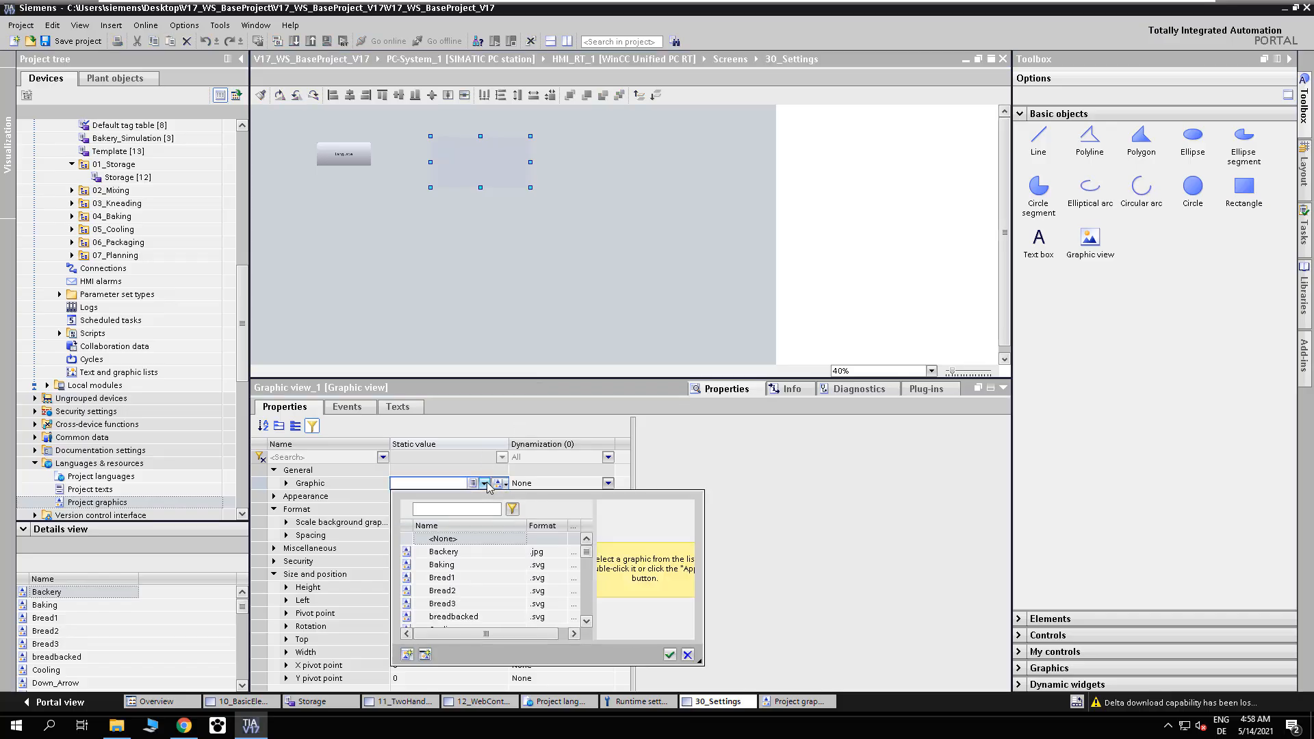
left_click_drag(584, 560, 588, 582)
left_click(552, 592)
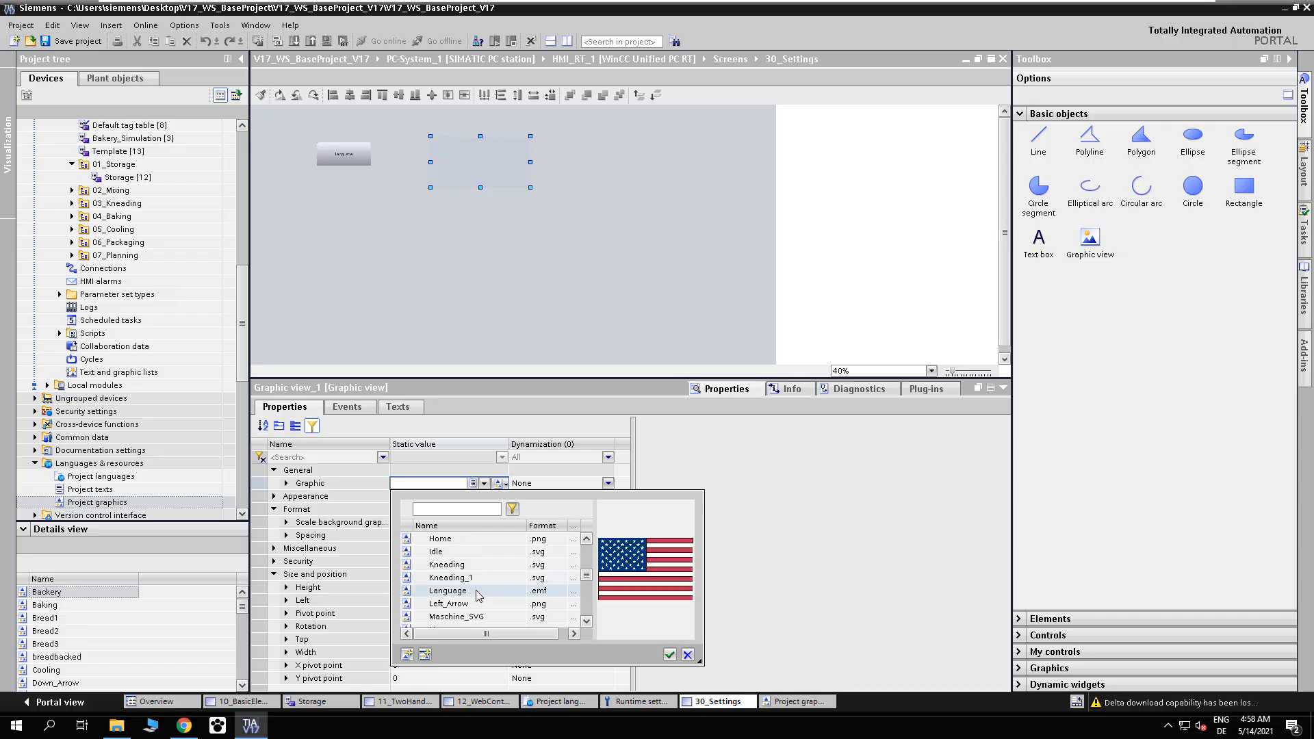
left_click(669, 655)
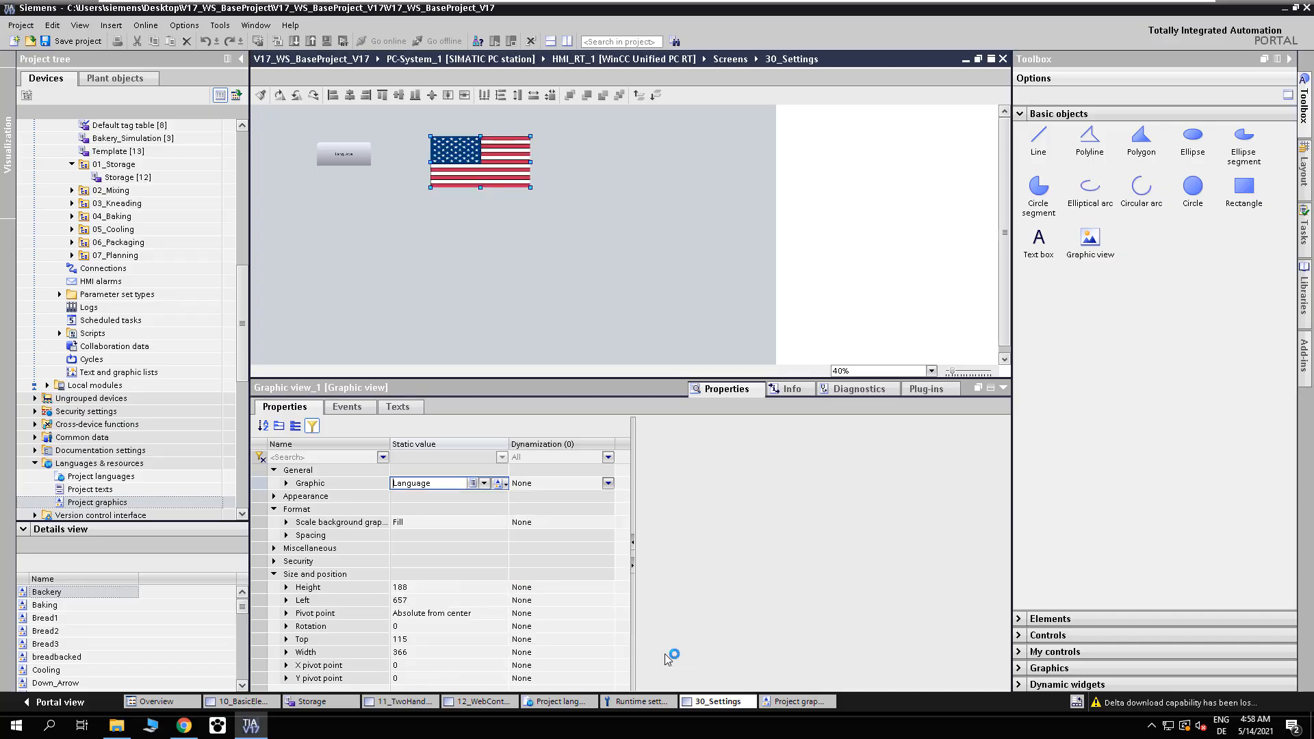
Step: Add the ToggleLanguage function to the language button's left mouse click event
left_click(351, 156)
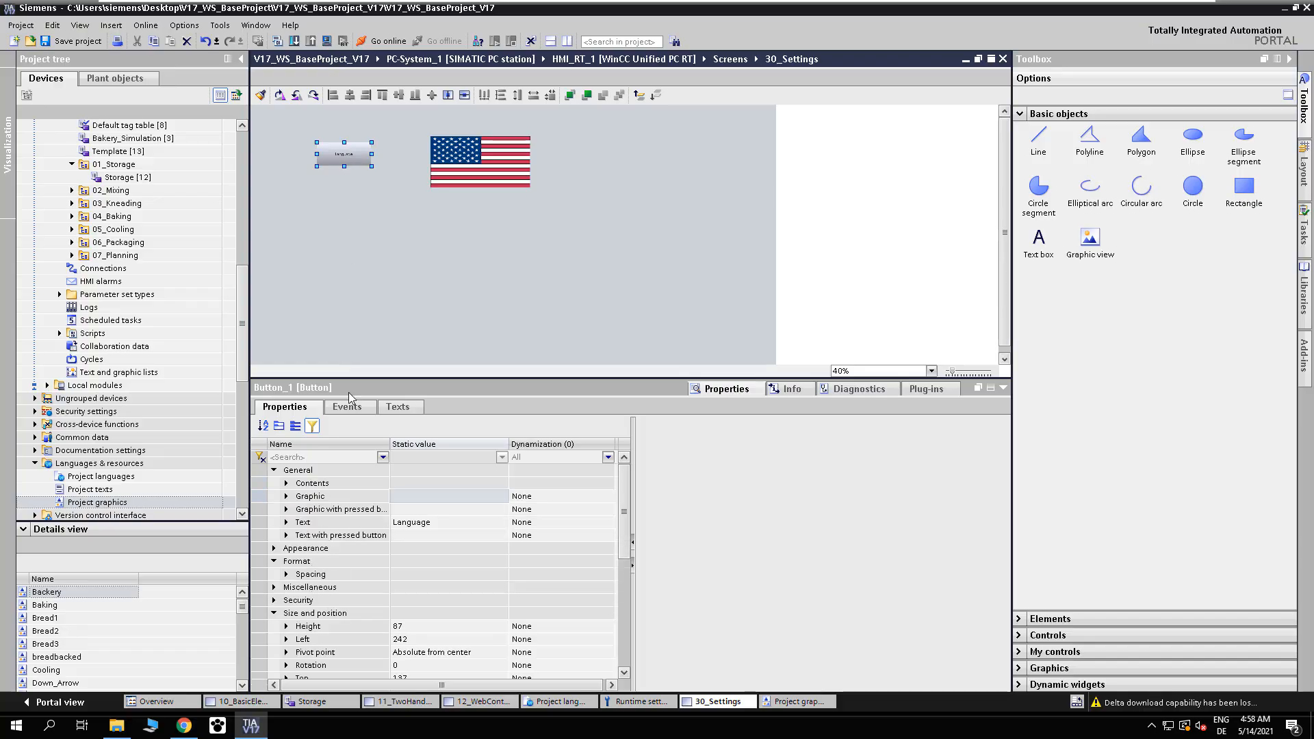
left_click(346, 407)
left_click(434, 463)
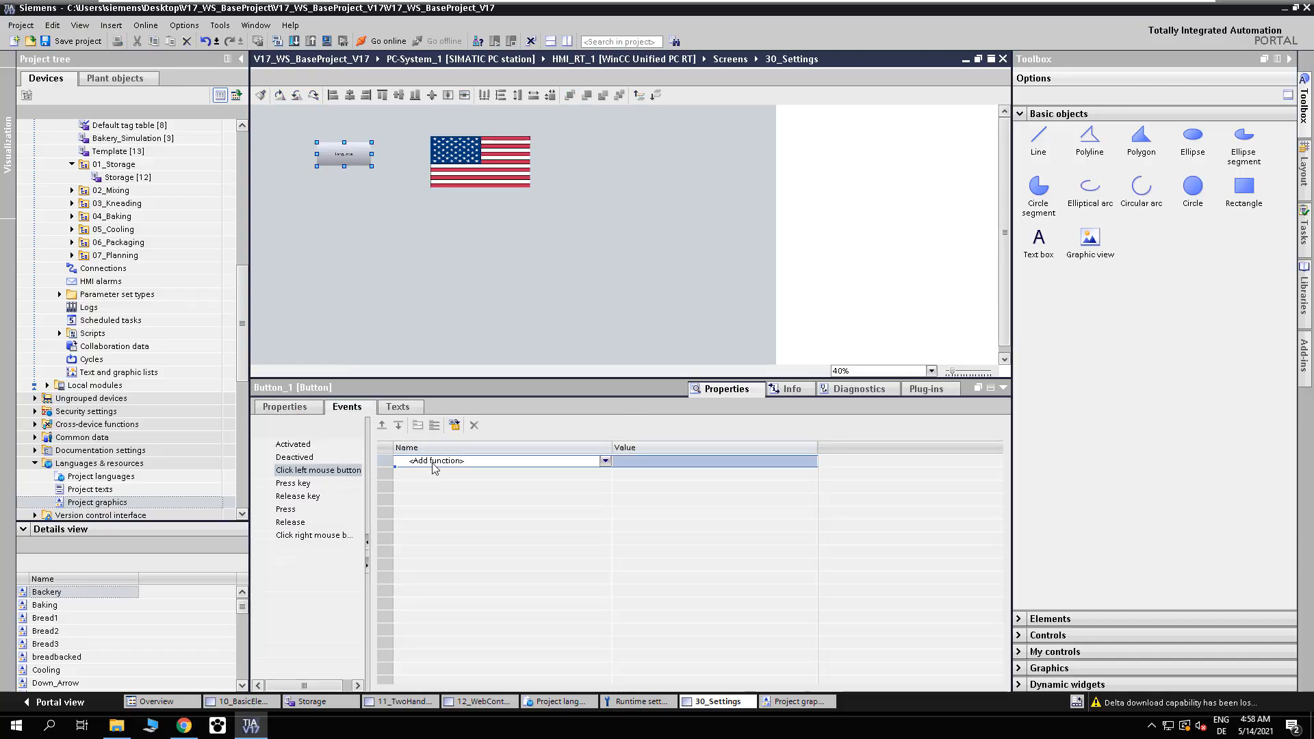
type("to")
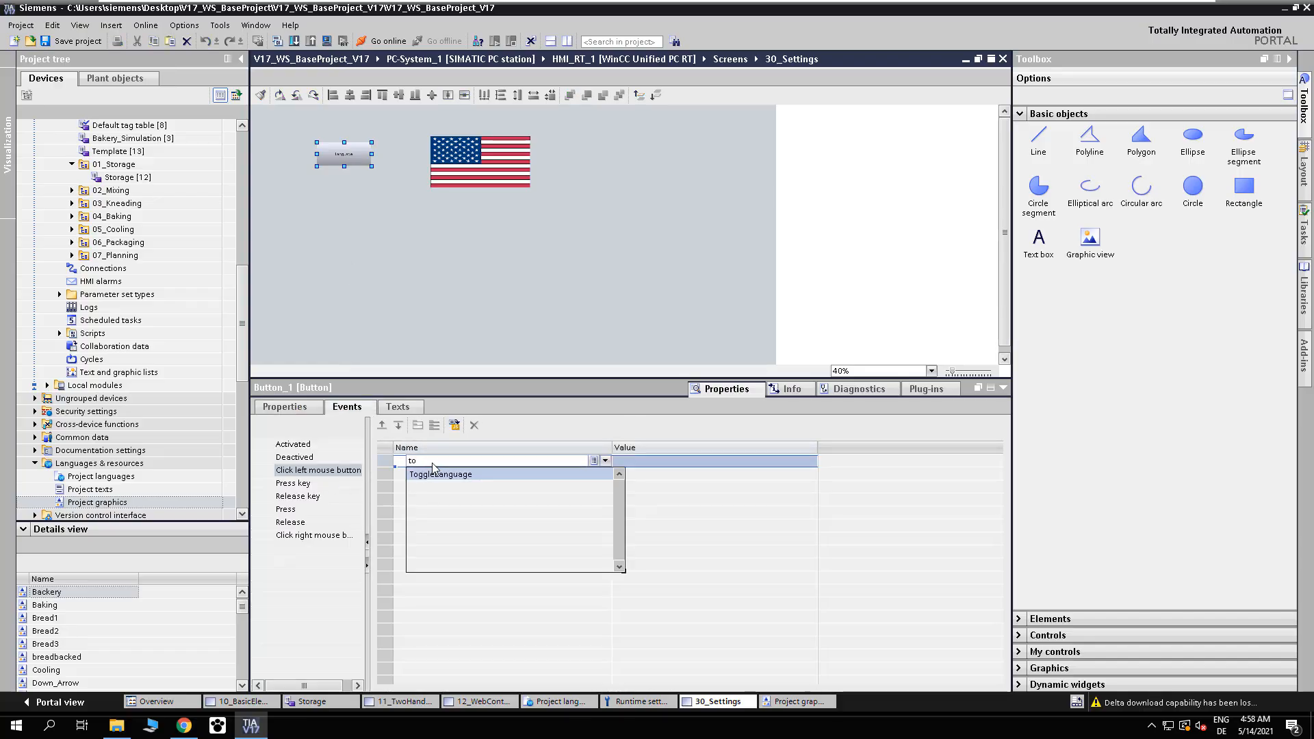
key("Return")
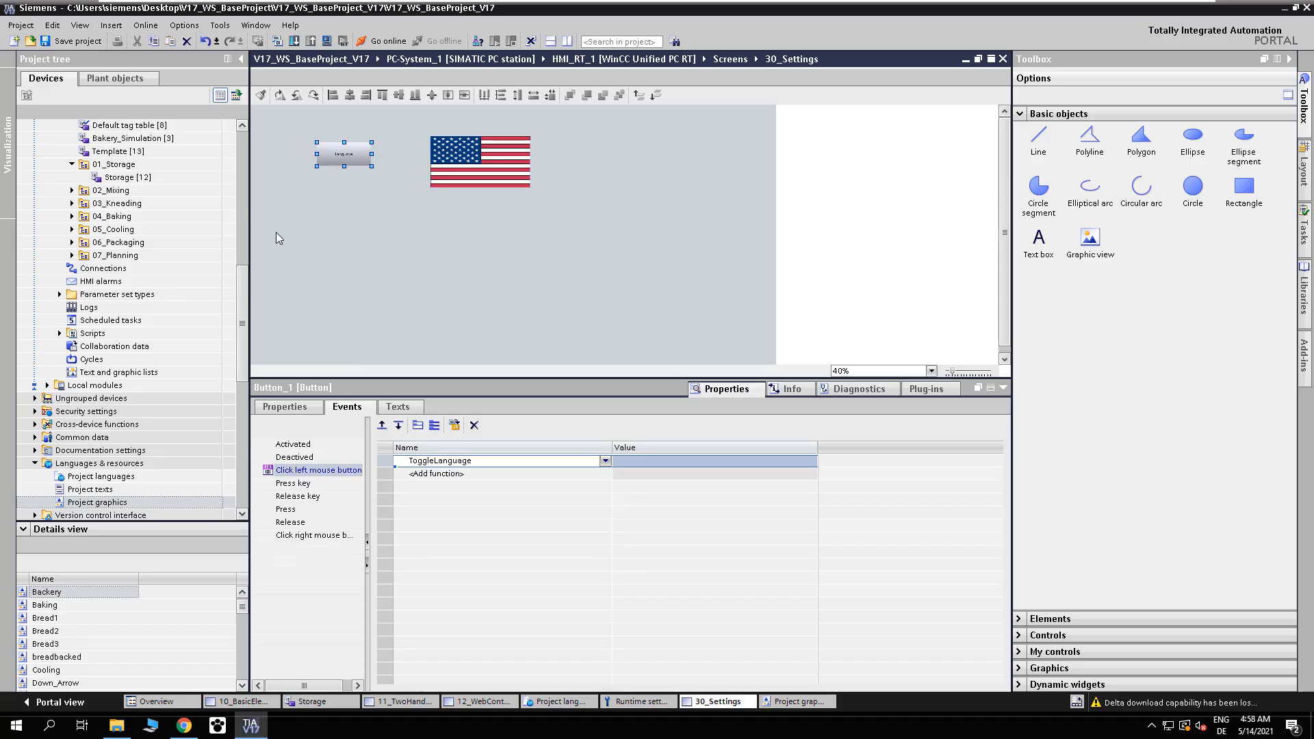
Step: Download PC-System_1 to the device, with a full download and runtime start
left_click_drag(241, 300, 236, 182)
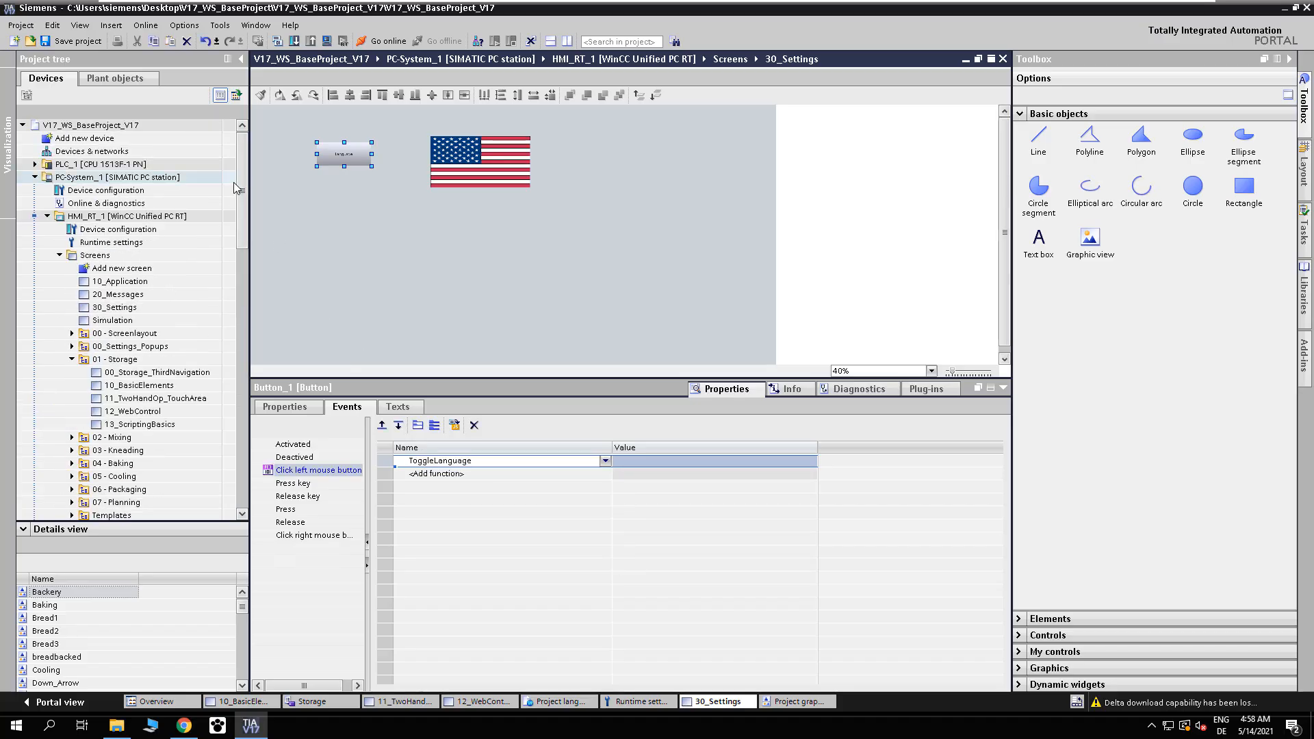
left_click(233, 180)
left_click(327, 41)
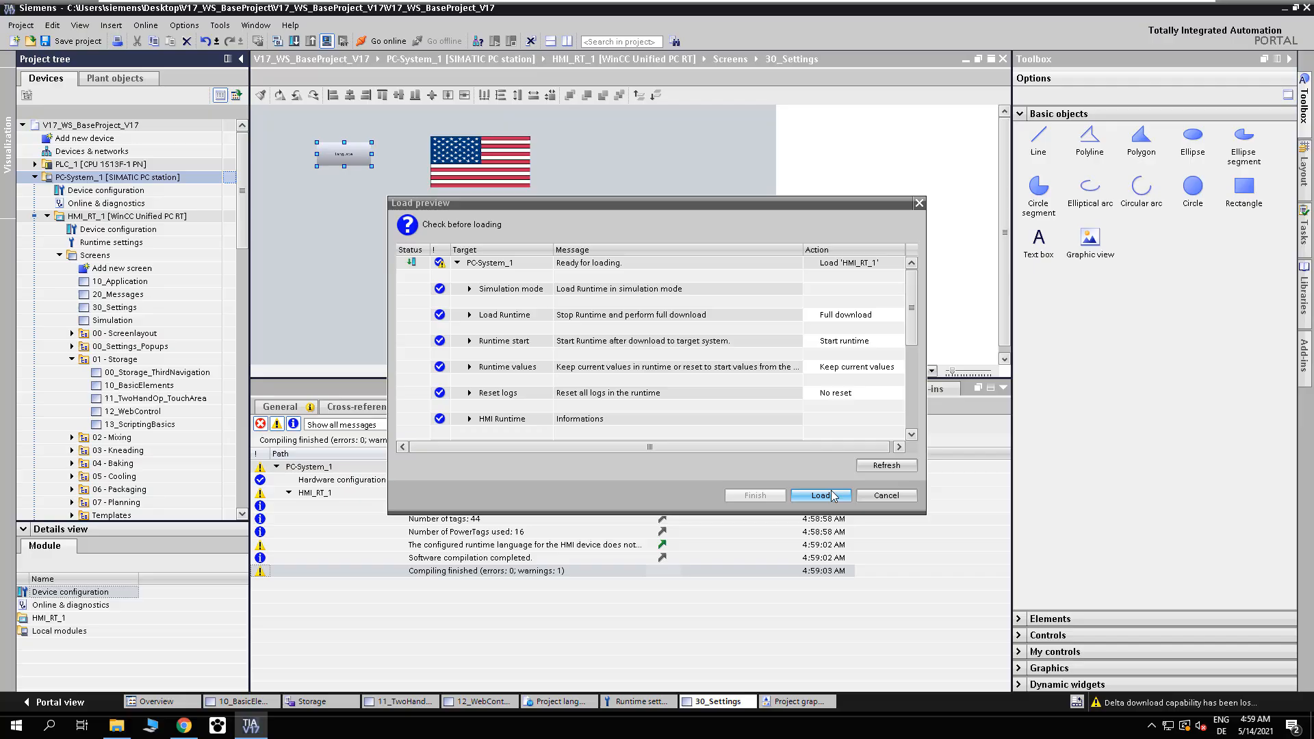
left_click(821, 496)
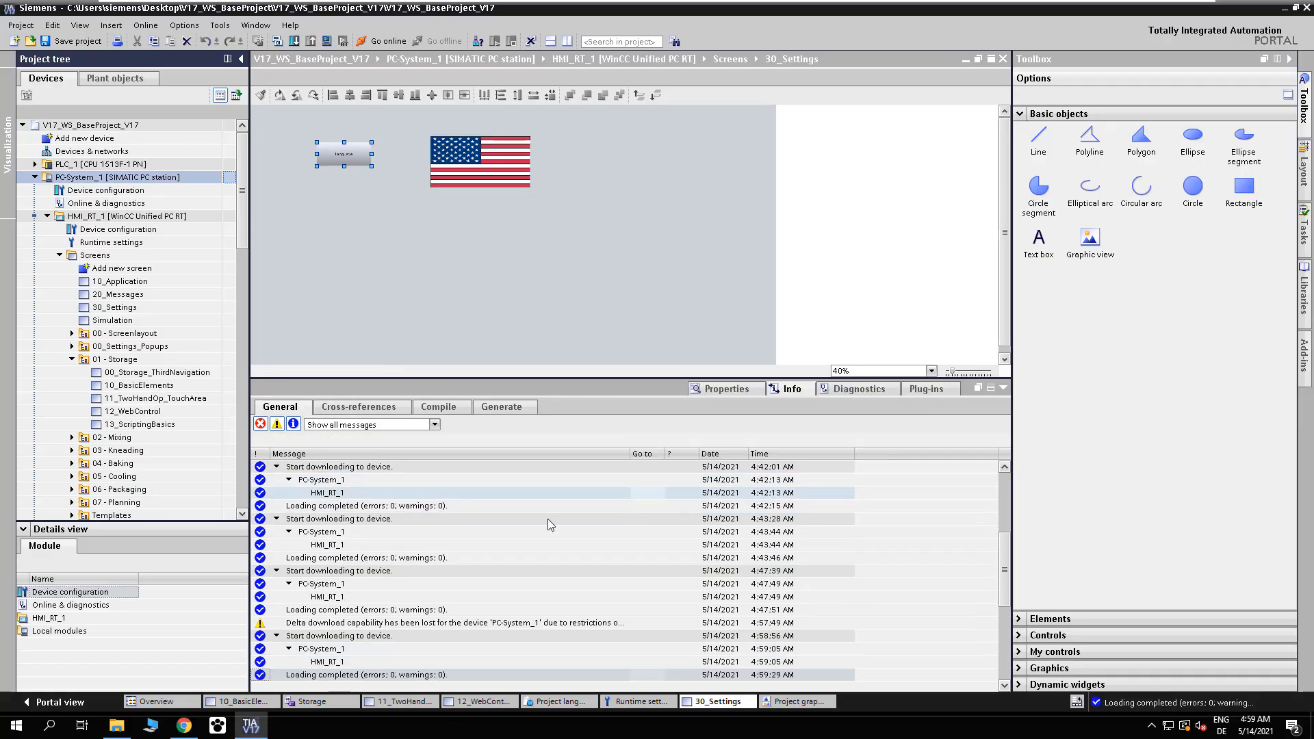
Step: Switch to the runtime in Chrome, open the Settings screen and test the language button by toggling the language twice
left_click(182, 728)
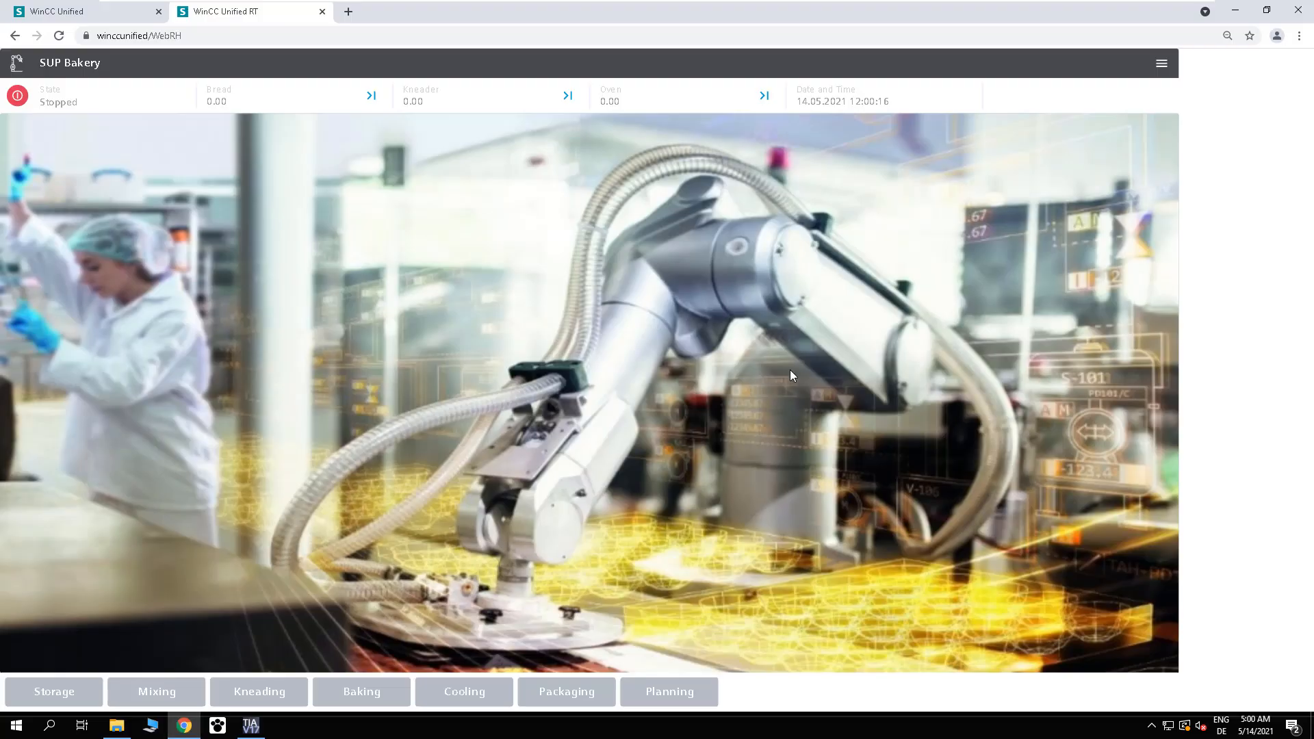
left_click(1163, 65)
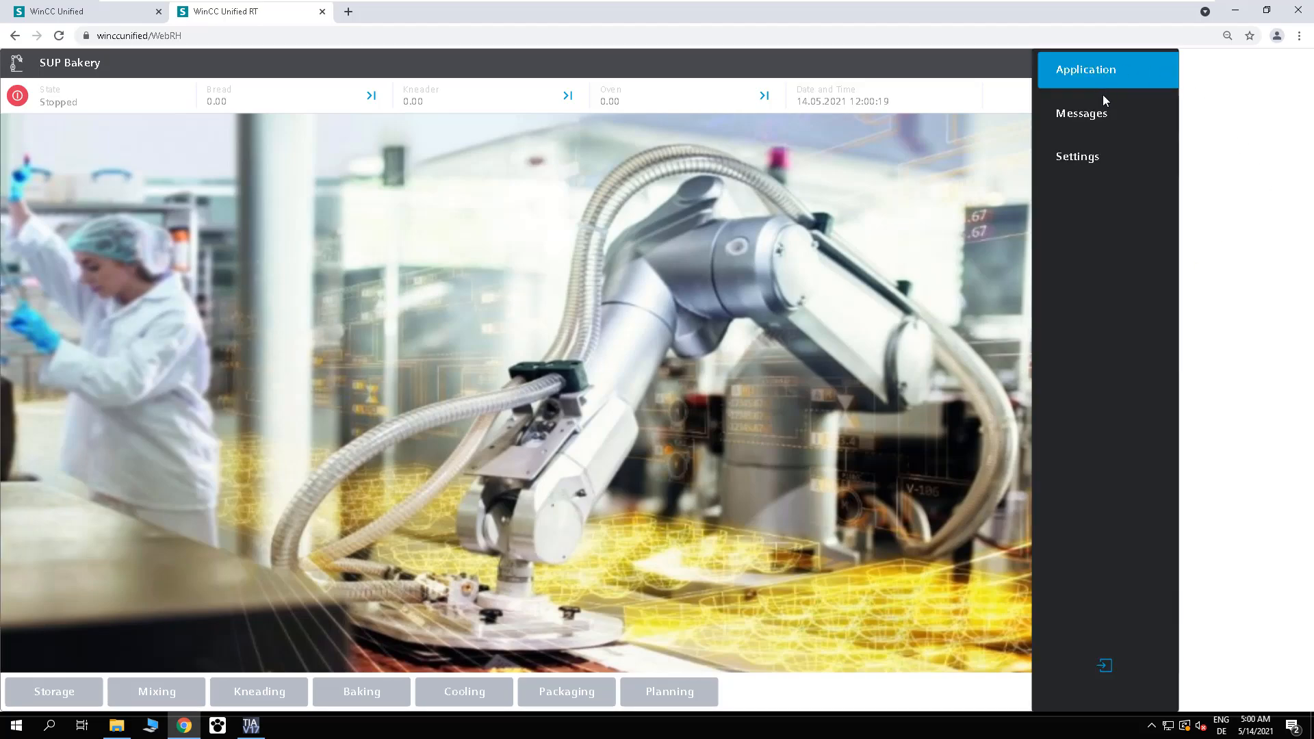
left_click(1088, 157)
left_click(250, 244)
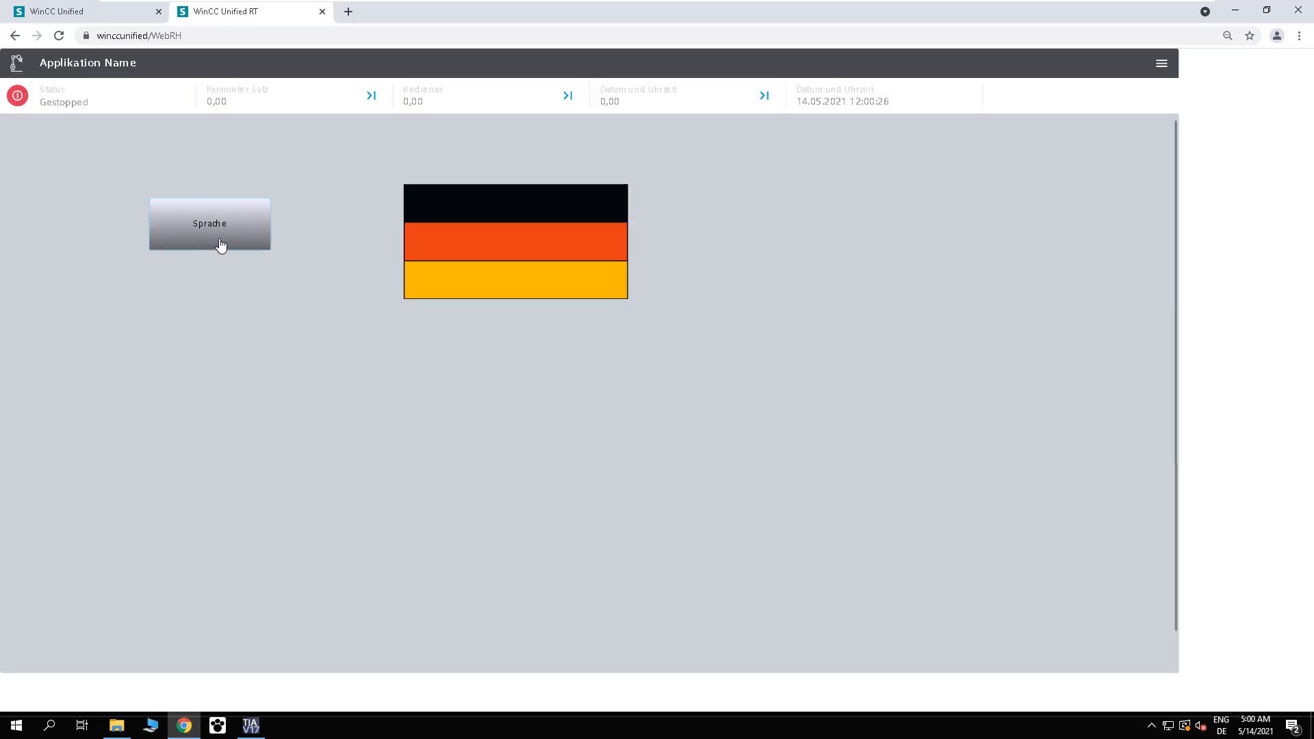
left_click(220, 245)
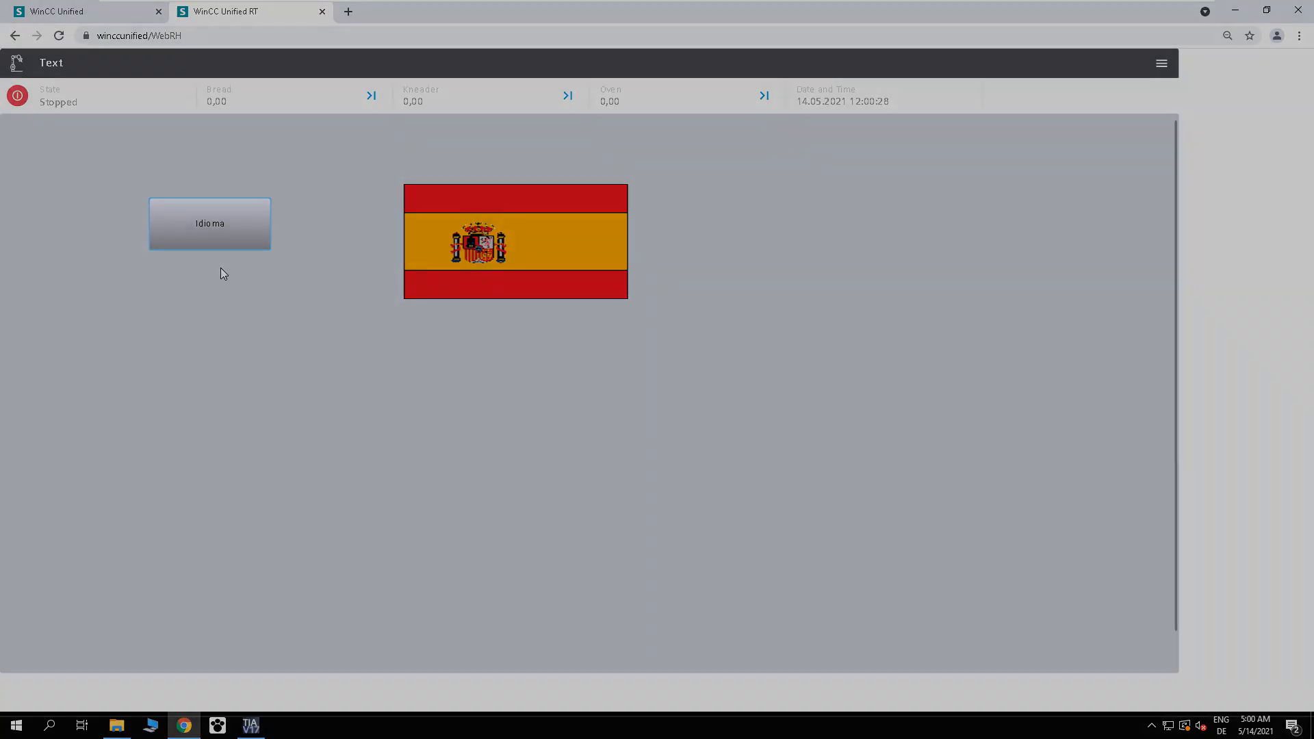